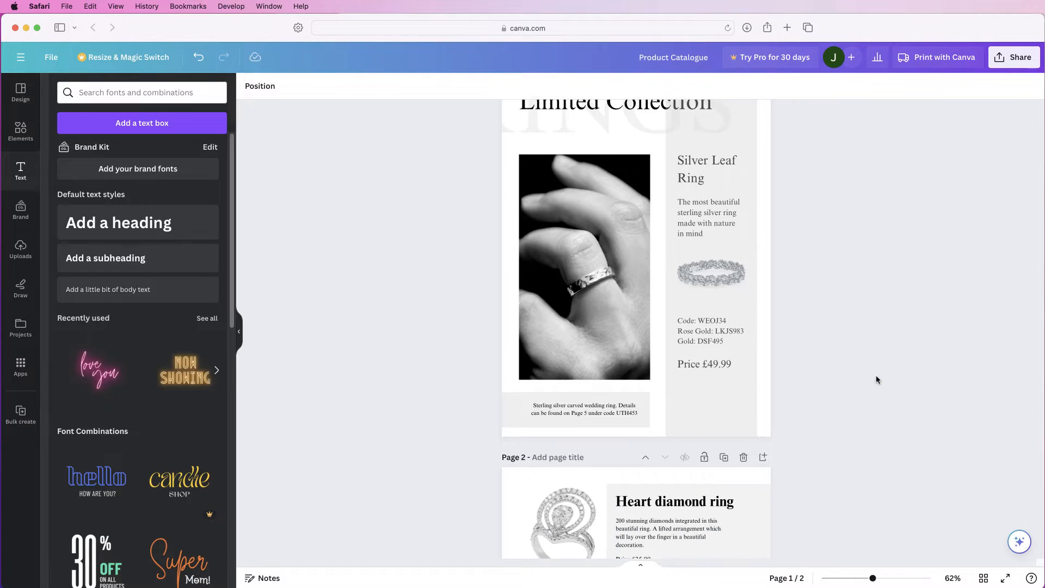
Create a new blank Document (A4 Portrait) design by searching the design types for "a4 por"
click(582, 29)
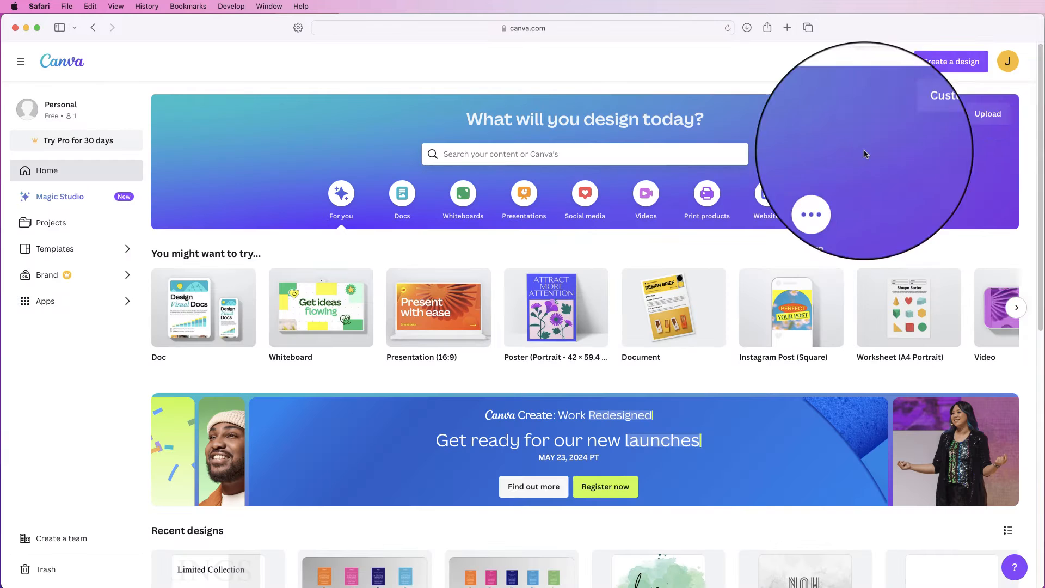
click(945, 66)
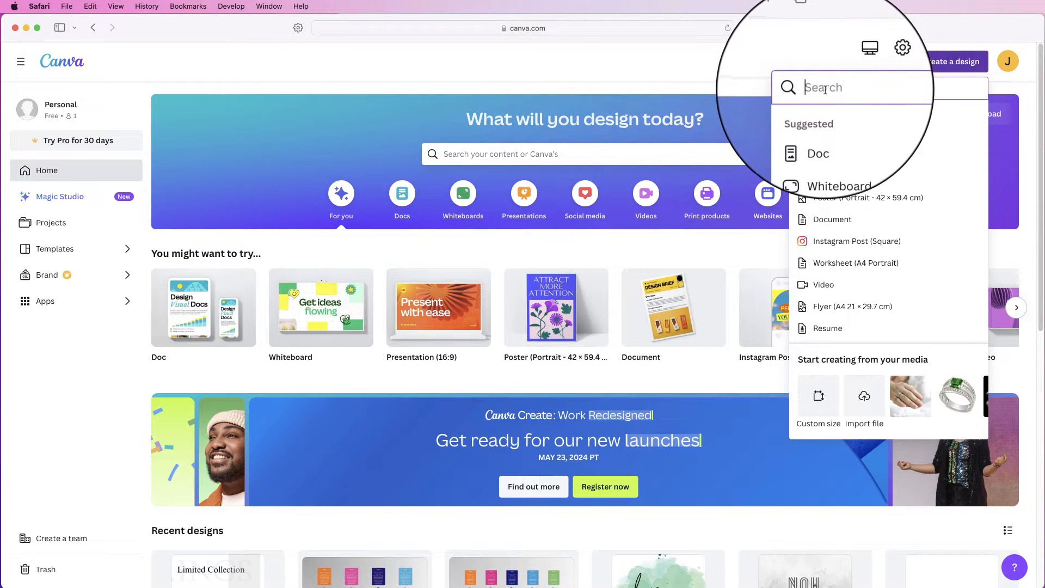
text(a4)
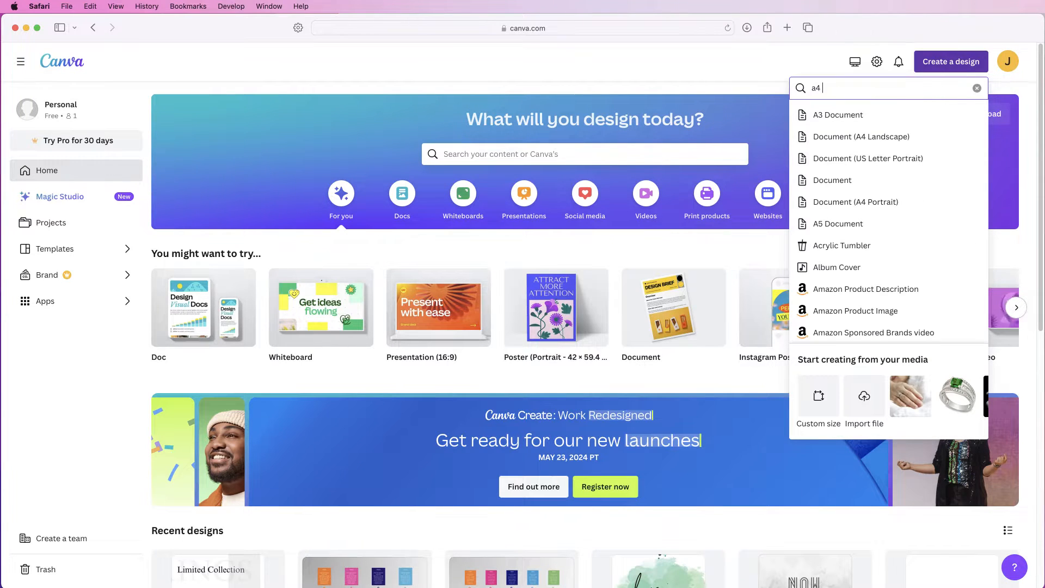
text( por)
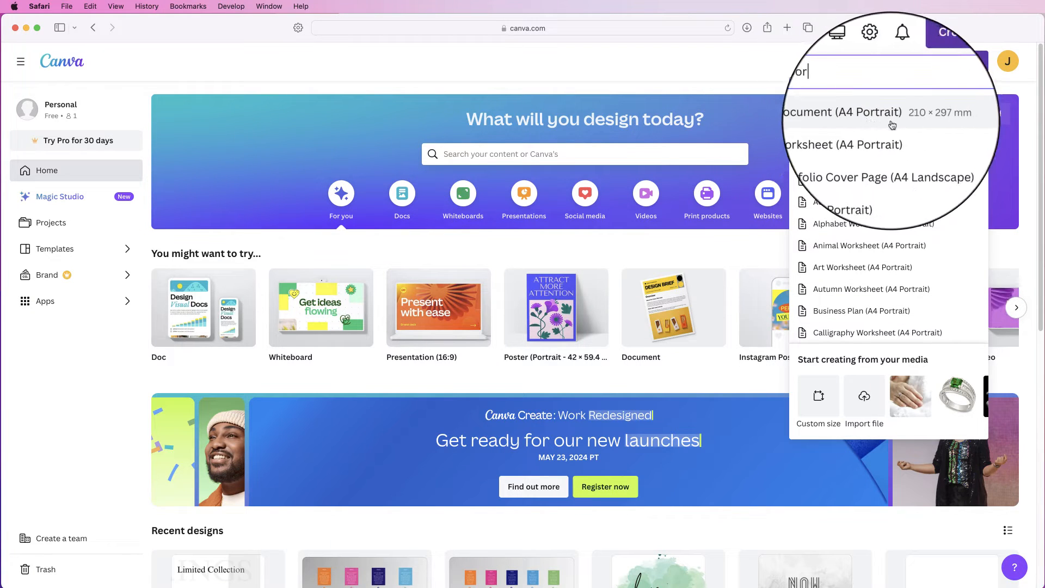
click(826, 119)
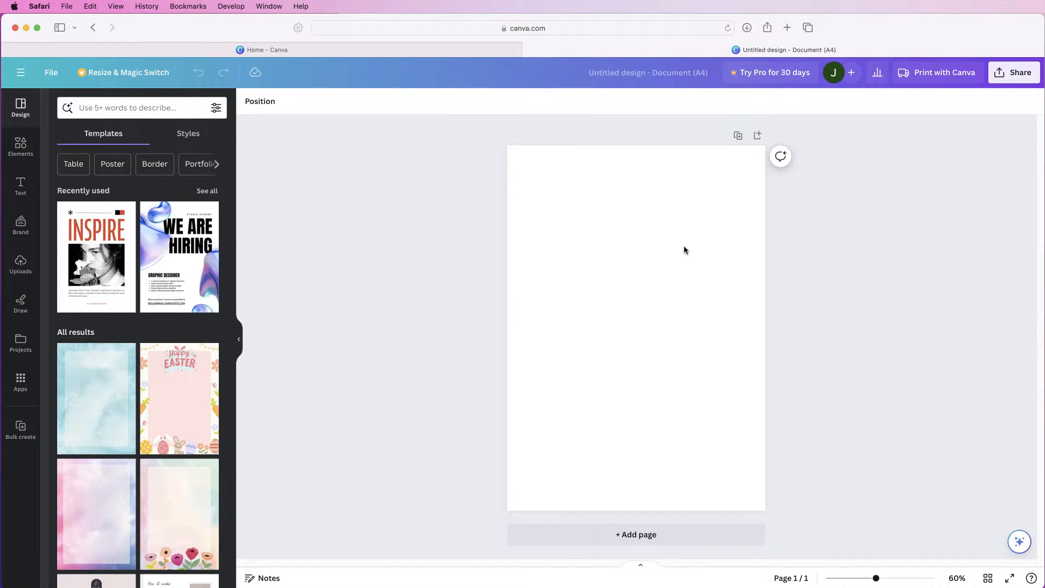
Upload all images in the Rings folder, from hand-2112091_1920.jpg through diamond-4649510_1920.png
click(21, 264)
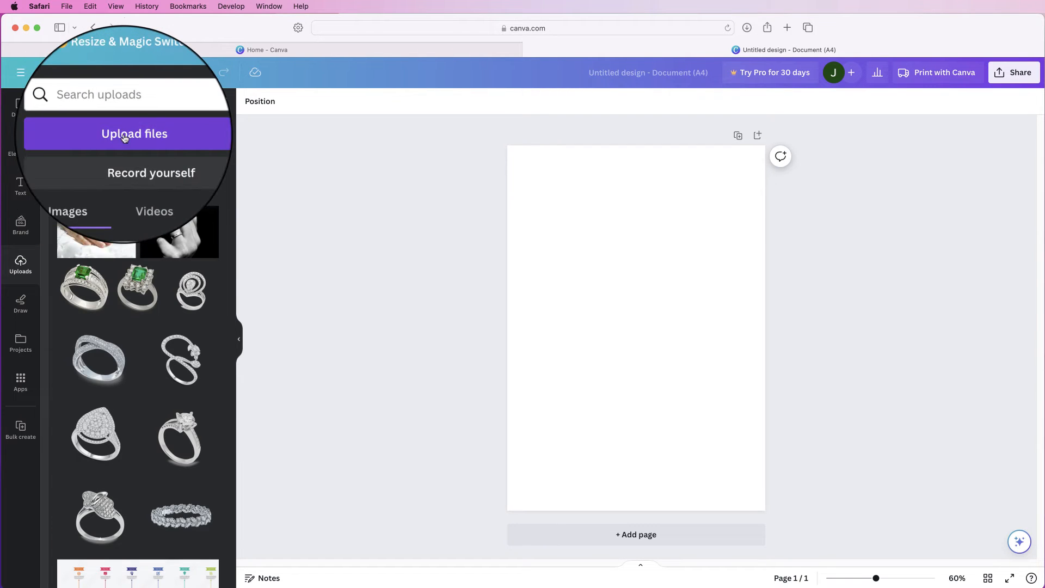
click(125, 138)
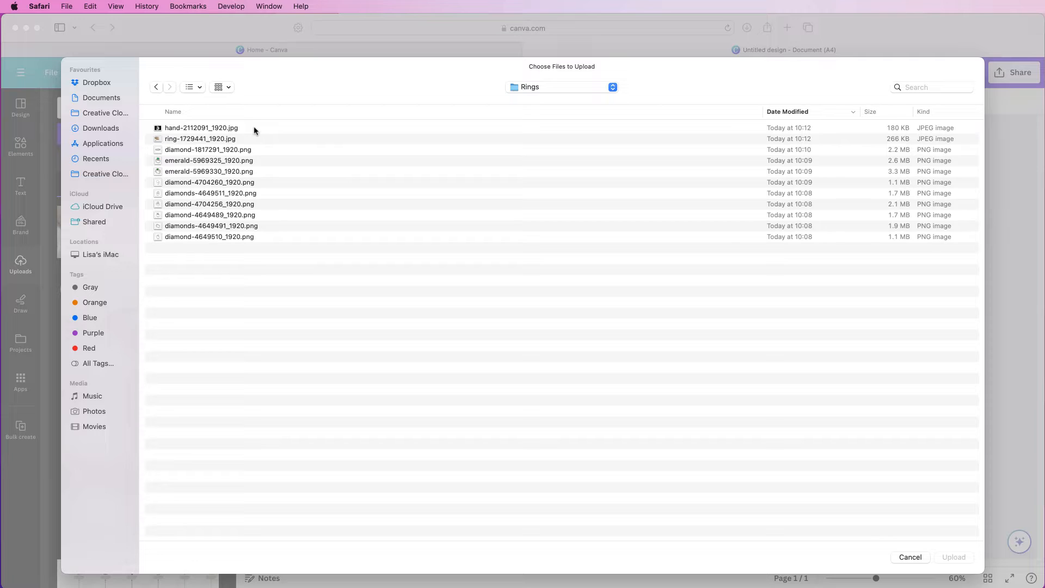
click(231, 130)
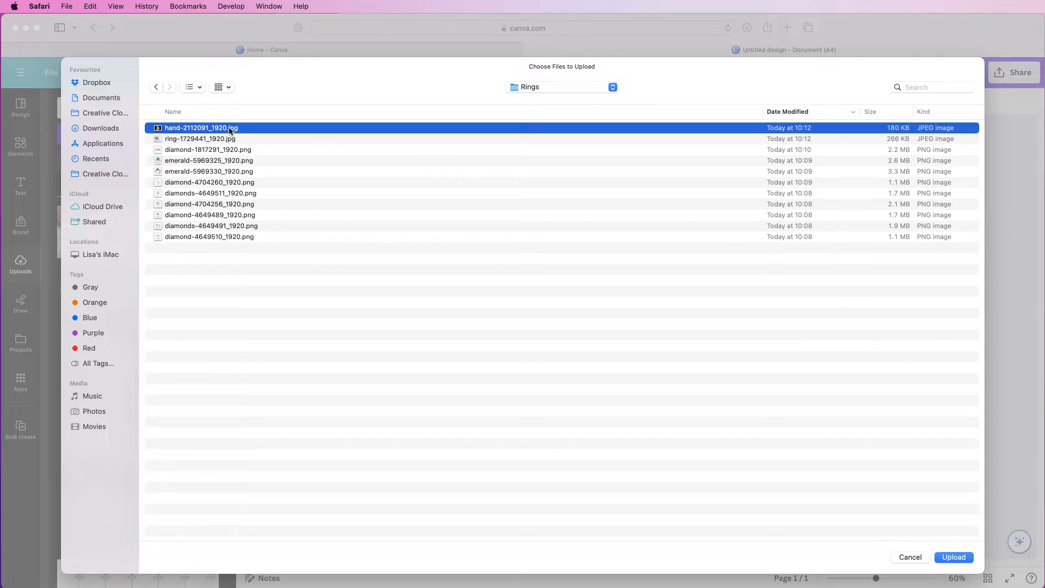
shift+click(237, 238)
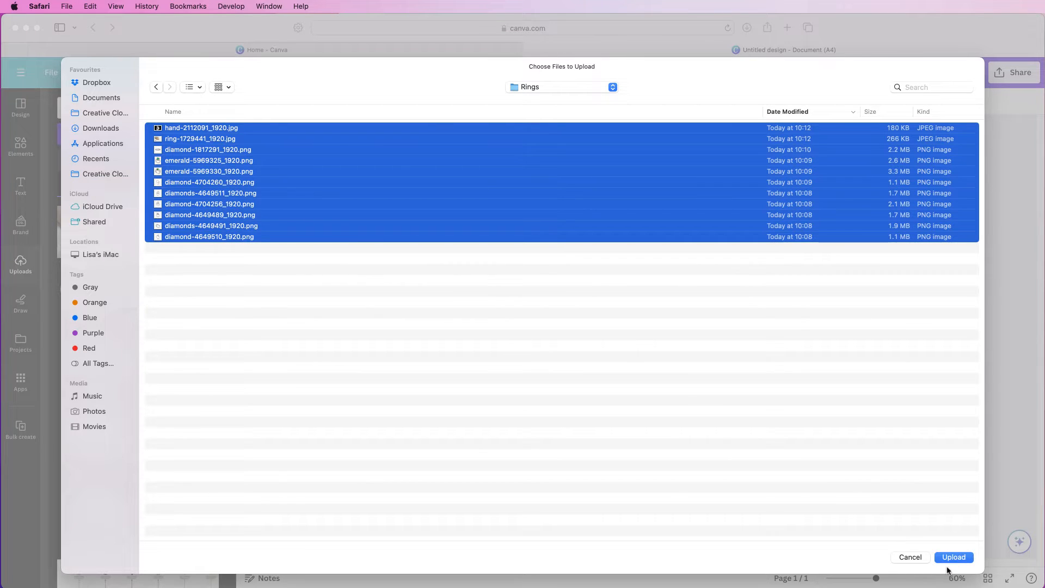
key(Return)
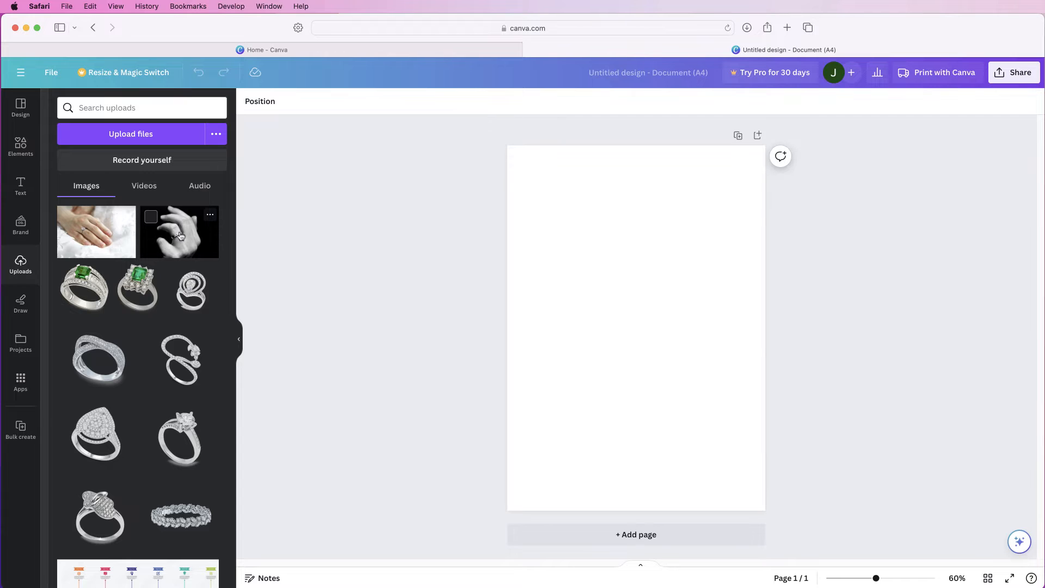
Add the black-and-white hand photo to the page, crop both sides into a tall portrait, and enlarge it toward the page's left side
click(175, 237)
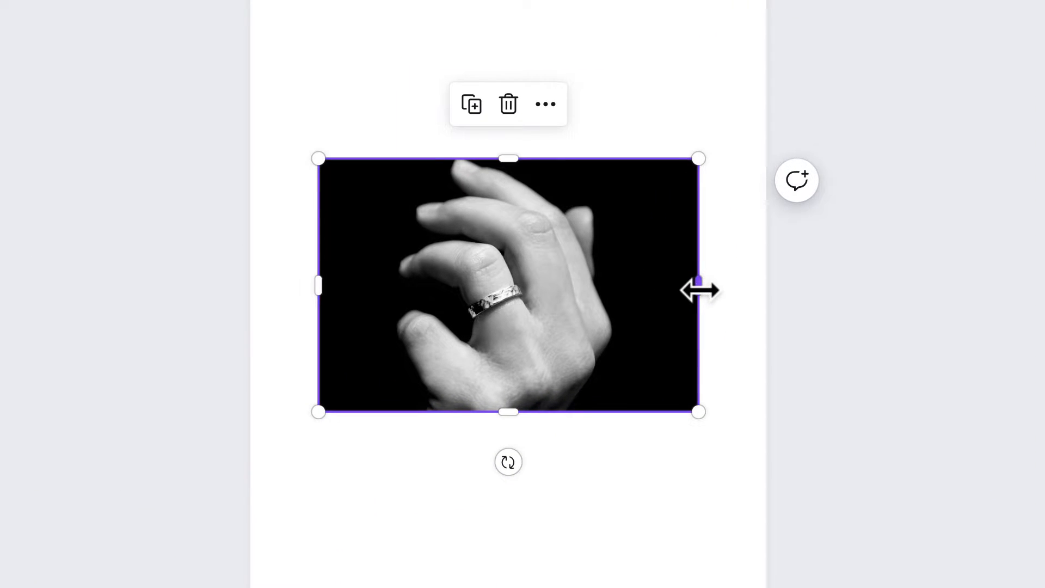
drag(698, 289, 581, 294)
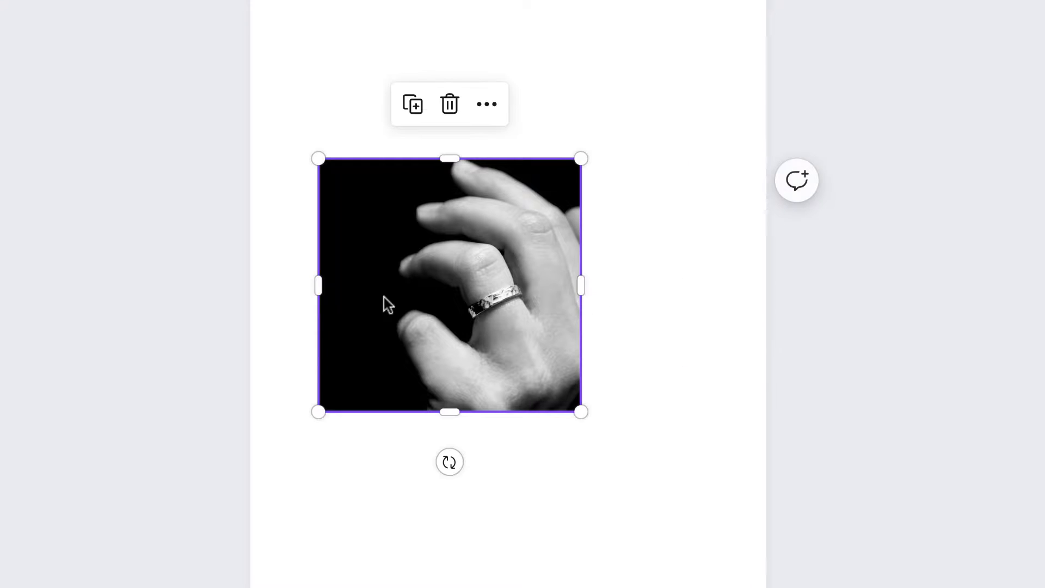
drag(321, 285, 423, 286)
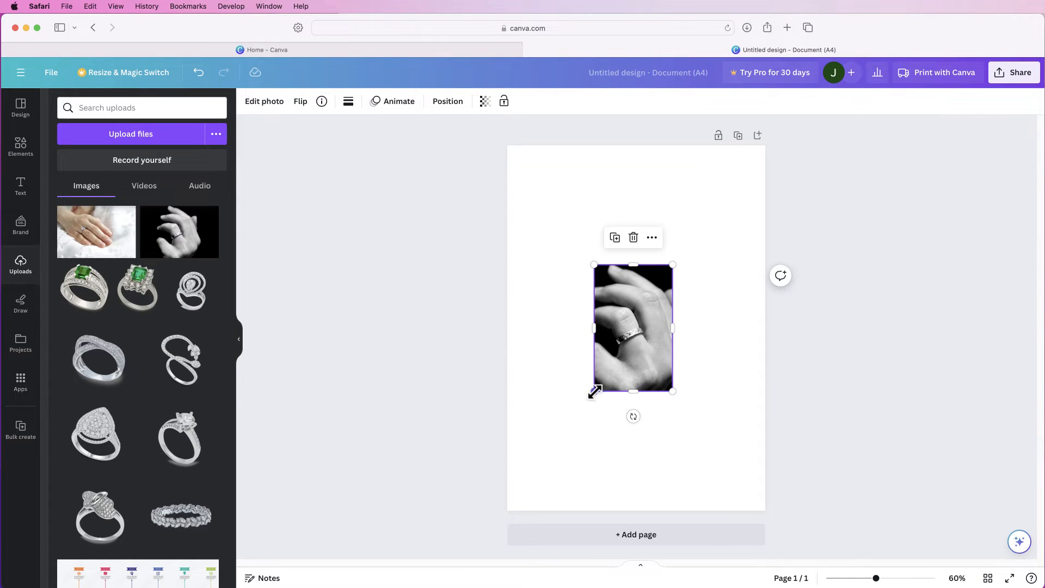
drag(595, 391, 520, 482)
drag(597, 398, 596, 359)
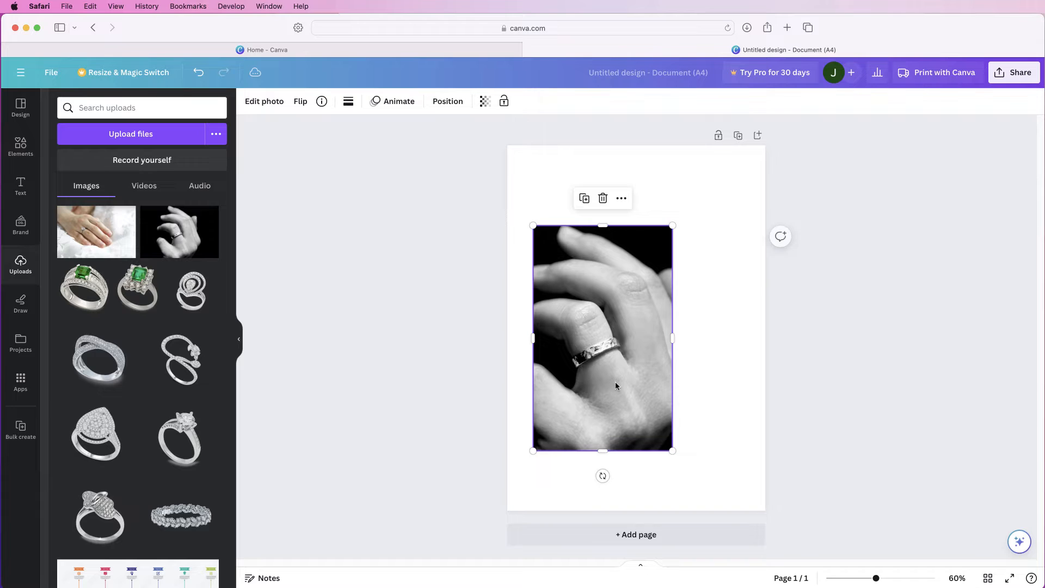
click(716, 425)
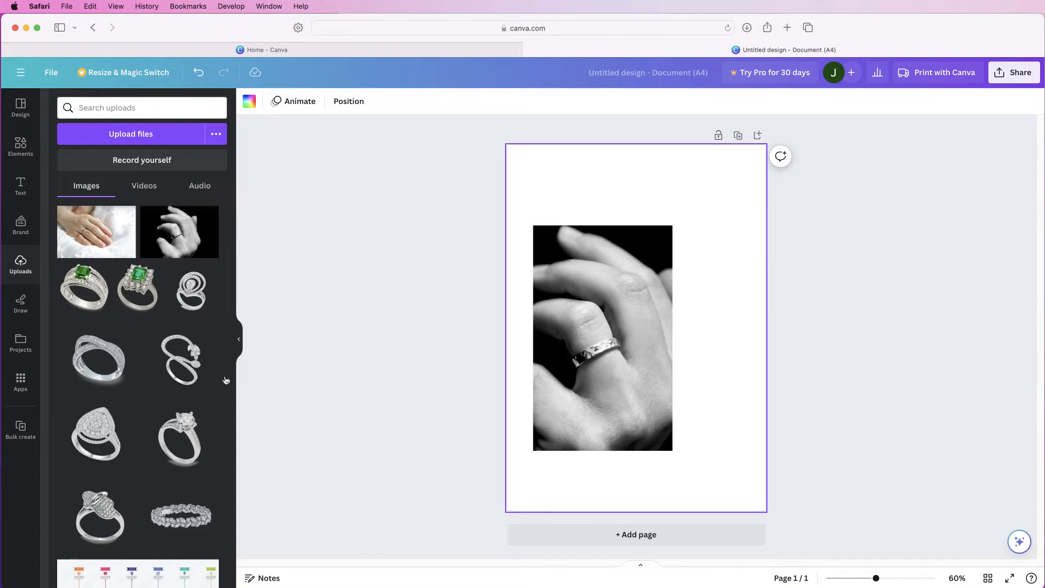
Add the silver leaf ring image, shrink it, and place it beside the hand photo in the blank right margin
click(175, 521)
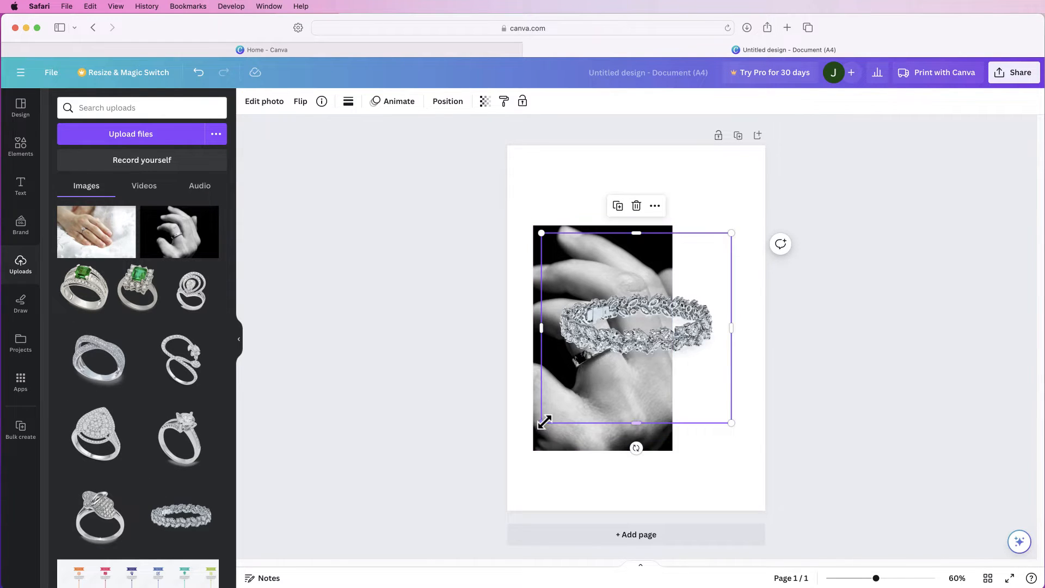
drag(536, 423, 650, 316)
drag(687, 268, 720, 347)
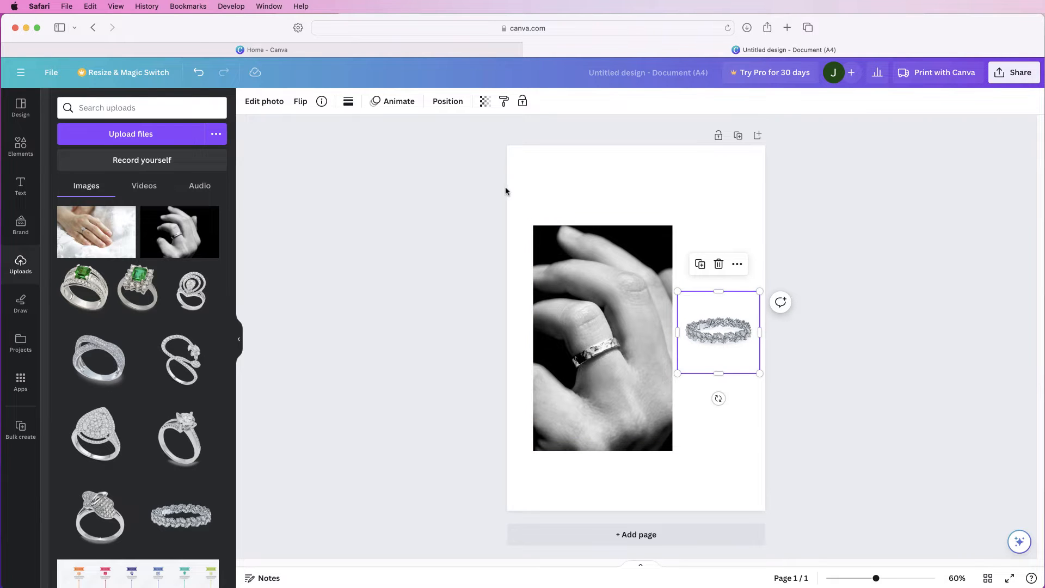
Adjust the leaf ring image's white balance temperature to 13
click(245, 102)
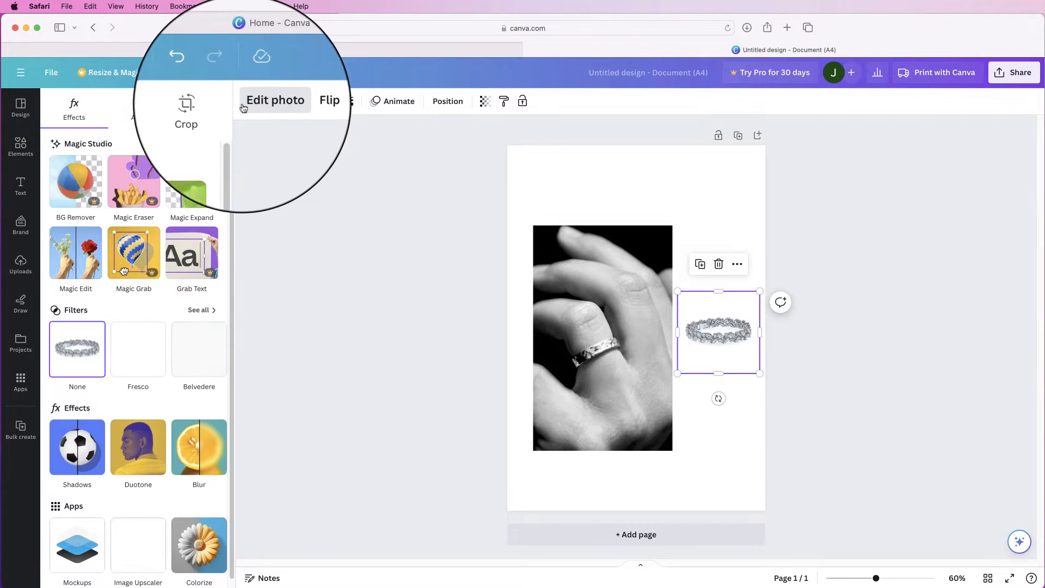
click(133, 109)
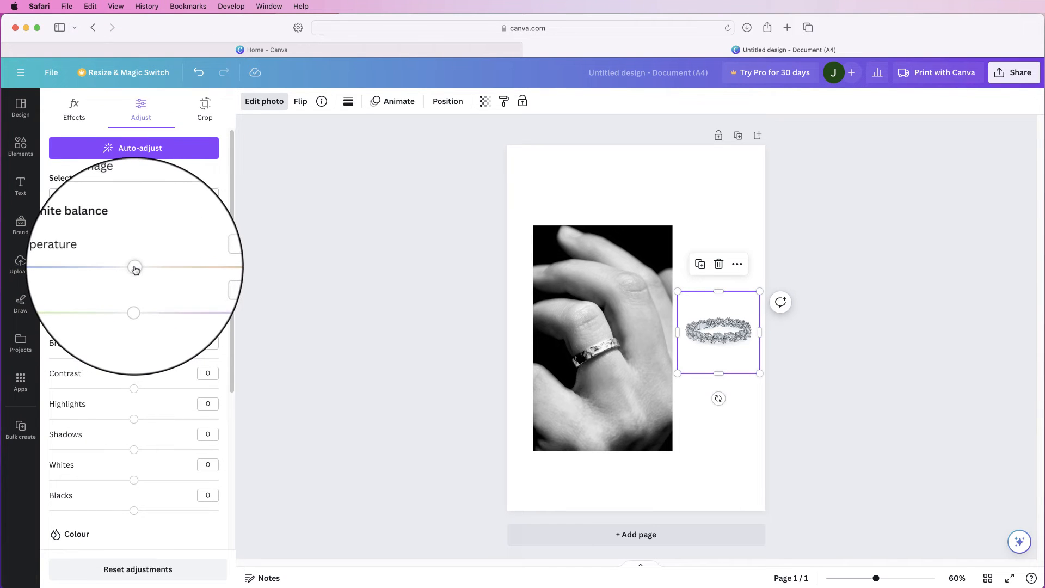
drag(135, 268, 146, 271)
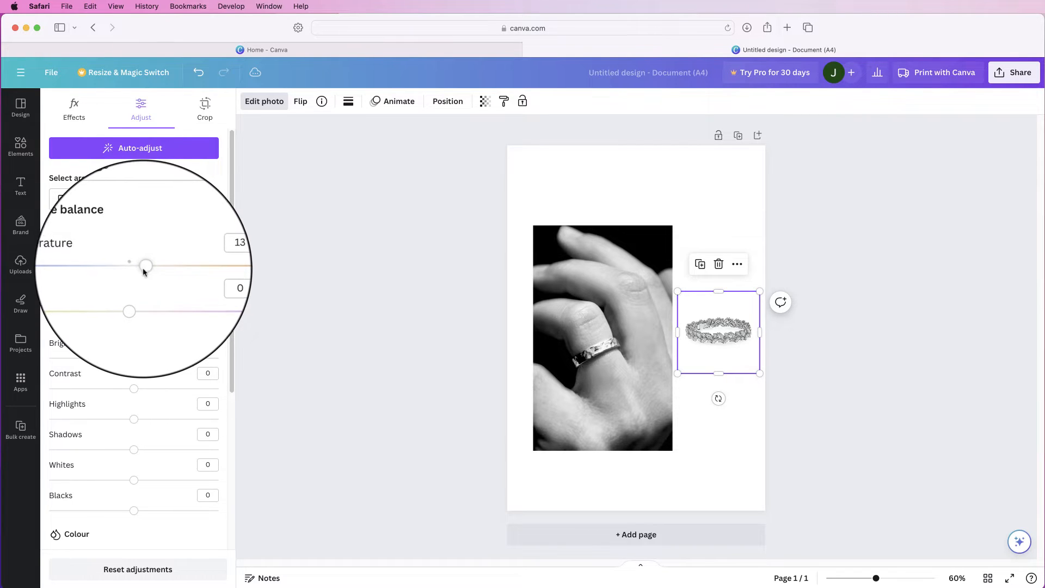
click(526, 196)
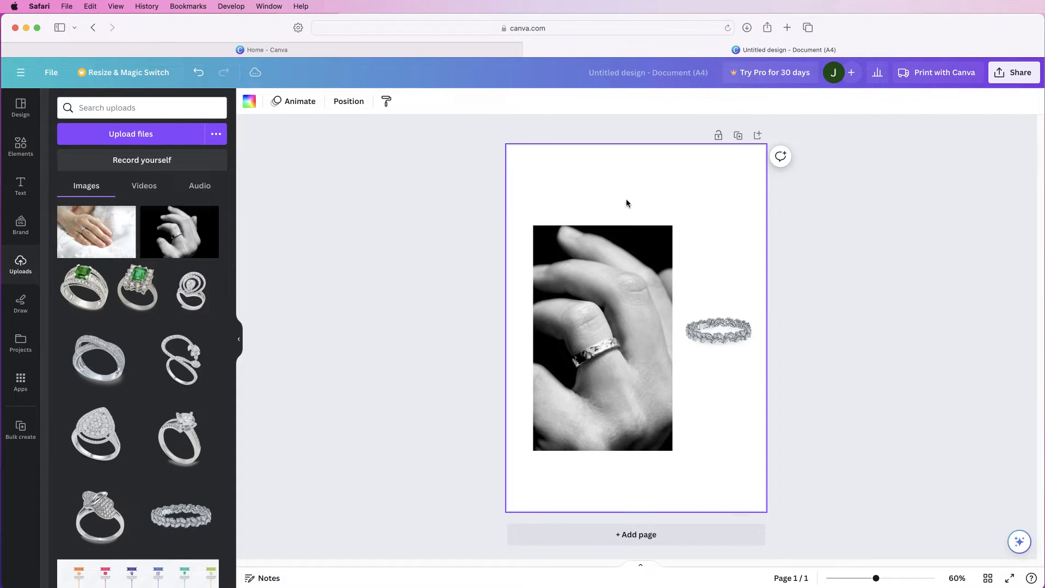
Add a subheading above the hand photo, aligned with its left edge, and change its text to "Limited Collection"
click(21, 185)
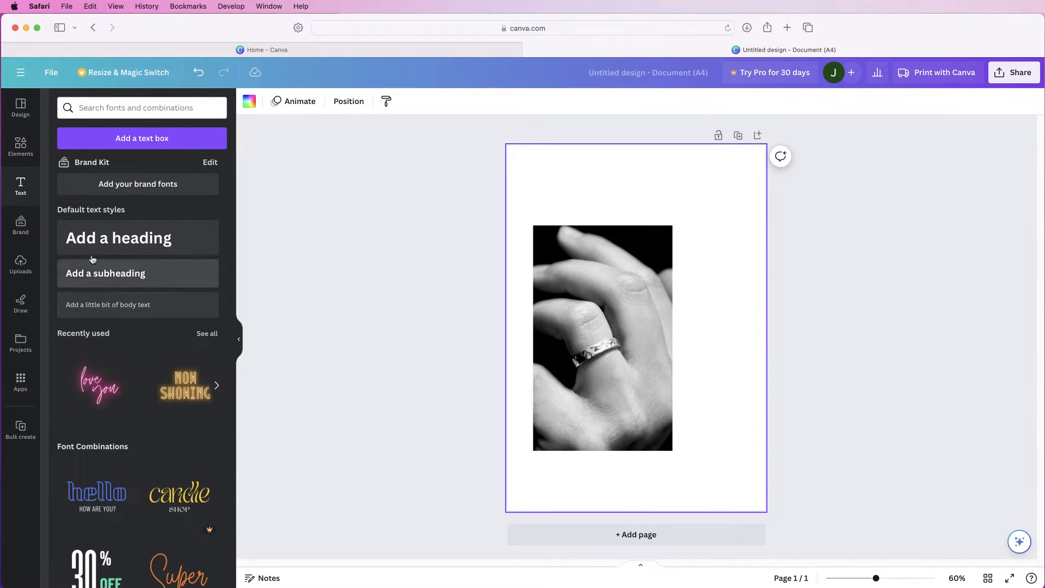
click(114, 276)
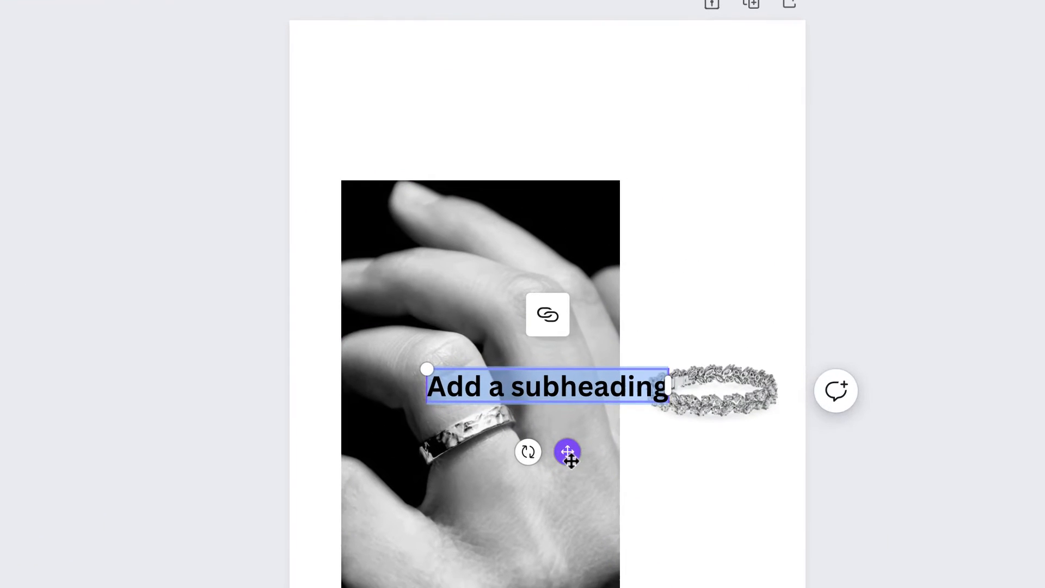
drag(567, 453, 483, 157)
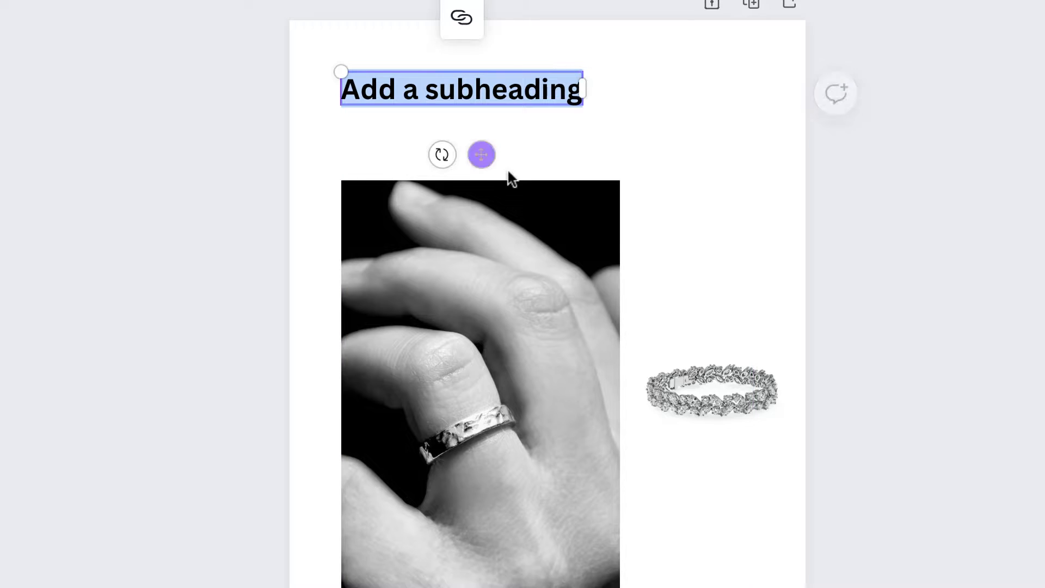
click(502, 105)
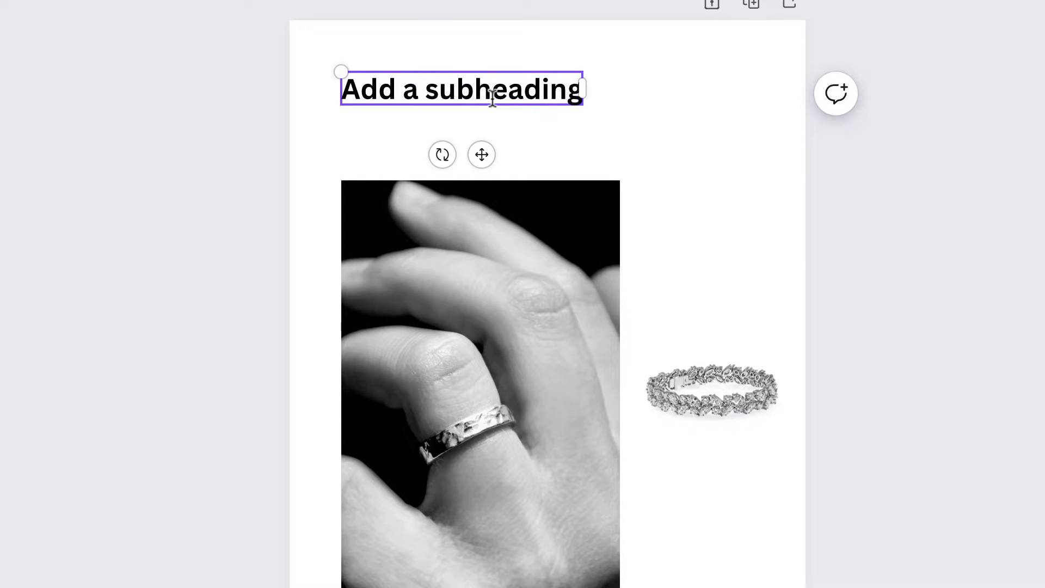
key(ctrl+a)
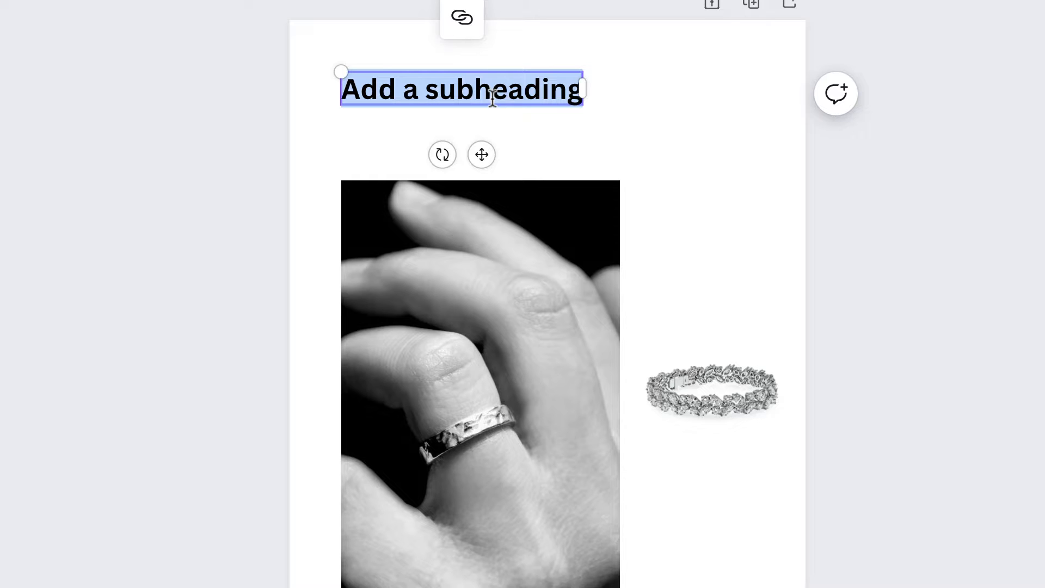
text(Limited Collection)
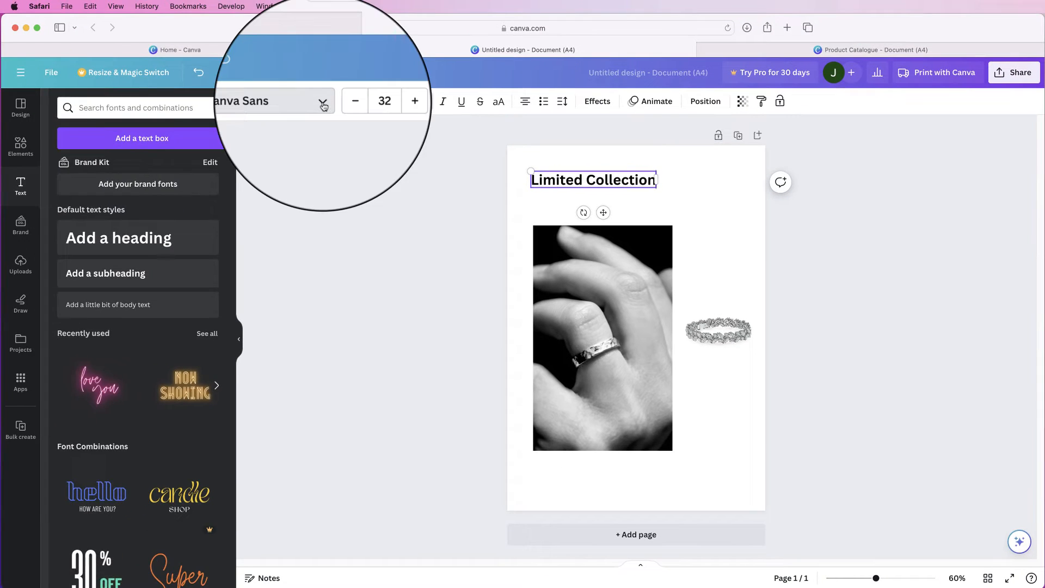
Set the "Limited Collection" heading in Times New Roman, enlarge it to size 56, and realign it with the hand photo's left edge
click(322, 103)
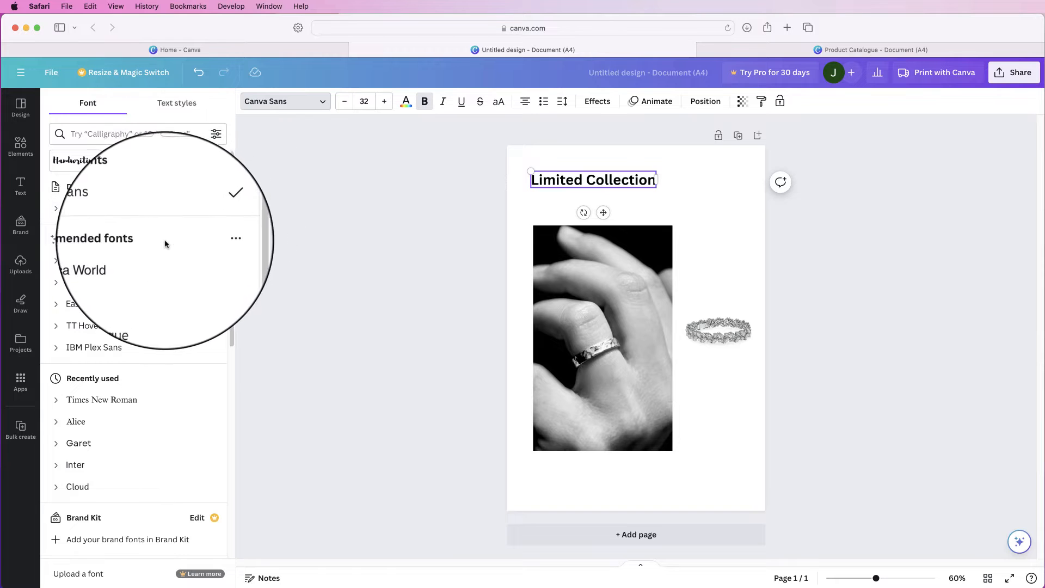
click(117, 402)
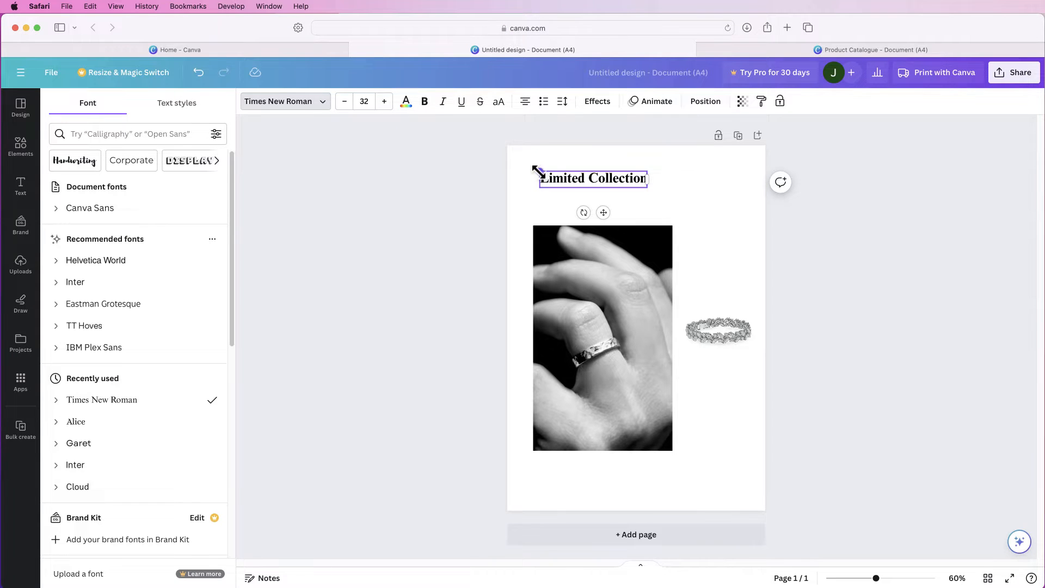
drag(539, 171, 472, 156)
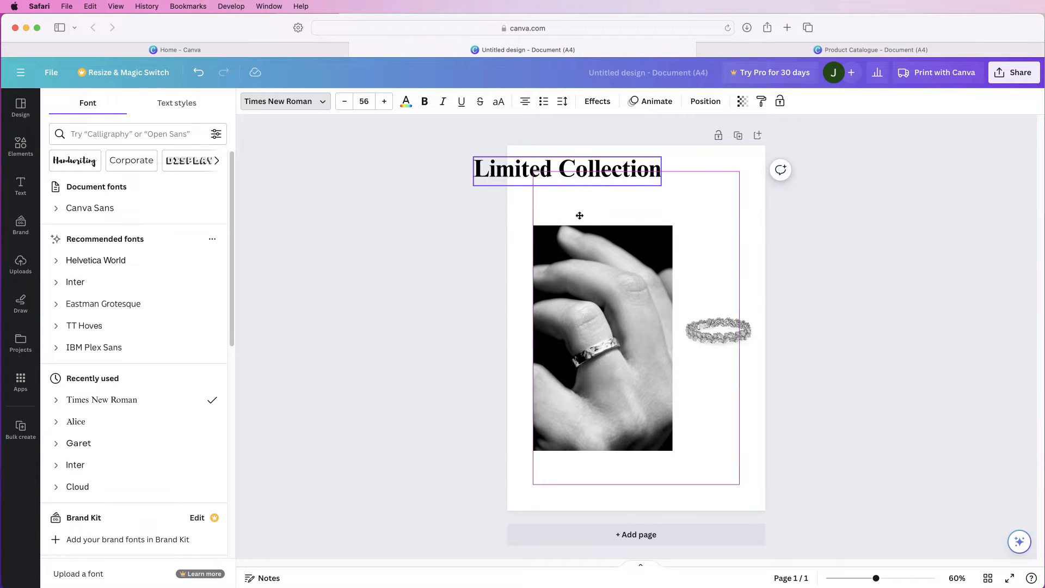
drag(580, 215, 635, 222)
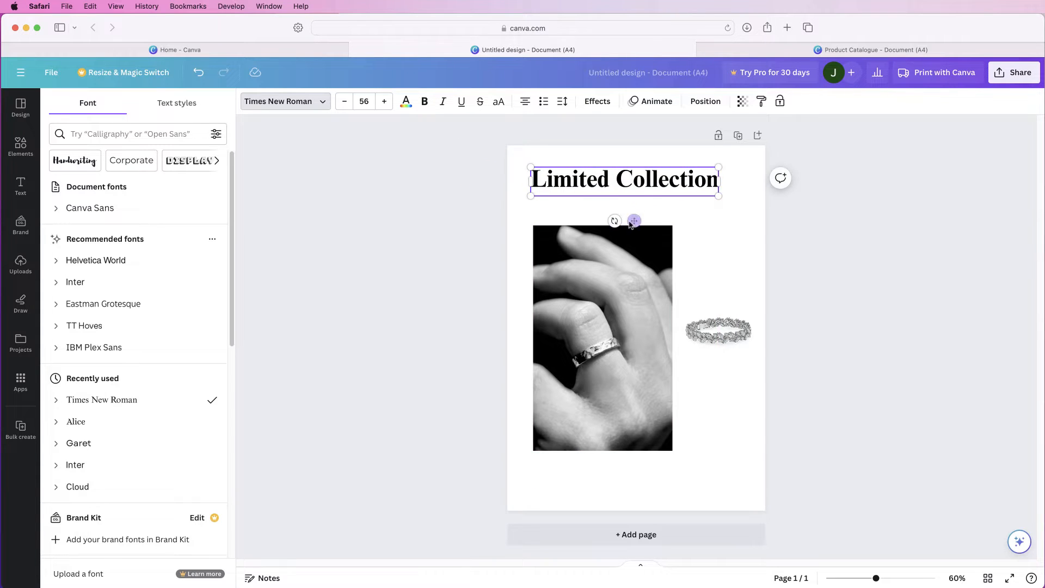
click(666, 214)
Duplicate the "Limited Collection" heading, place the copy just below the original, and change its text to "RINGS"
click(648, 179)
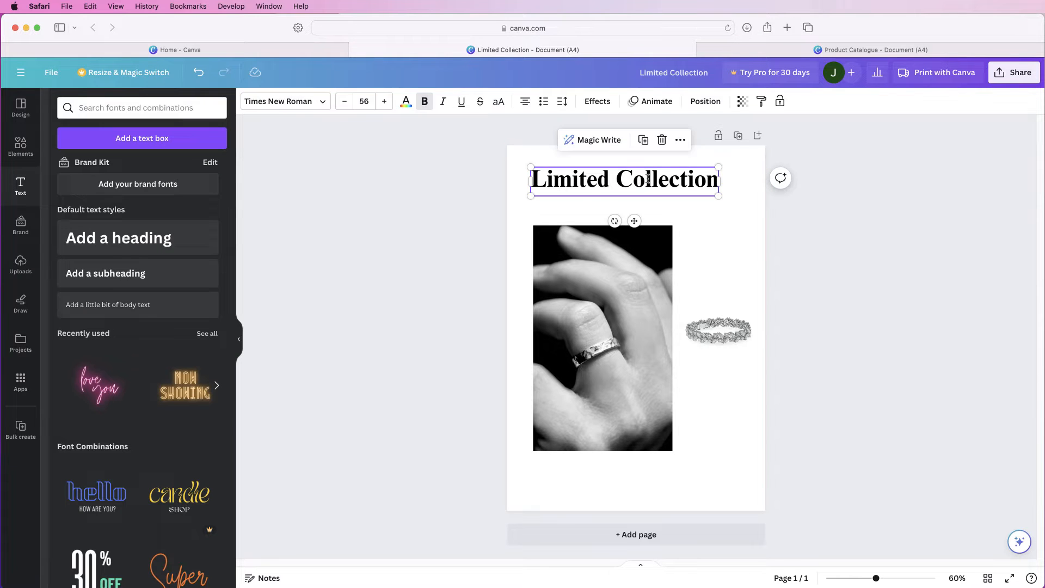
click(627, 181)
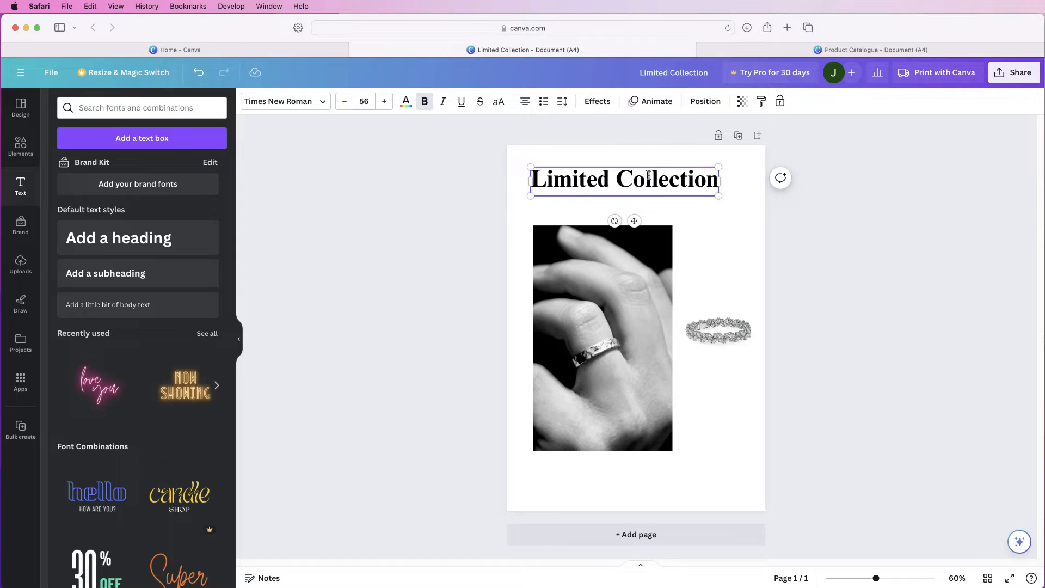
click(697, 225)
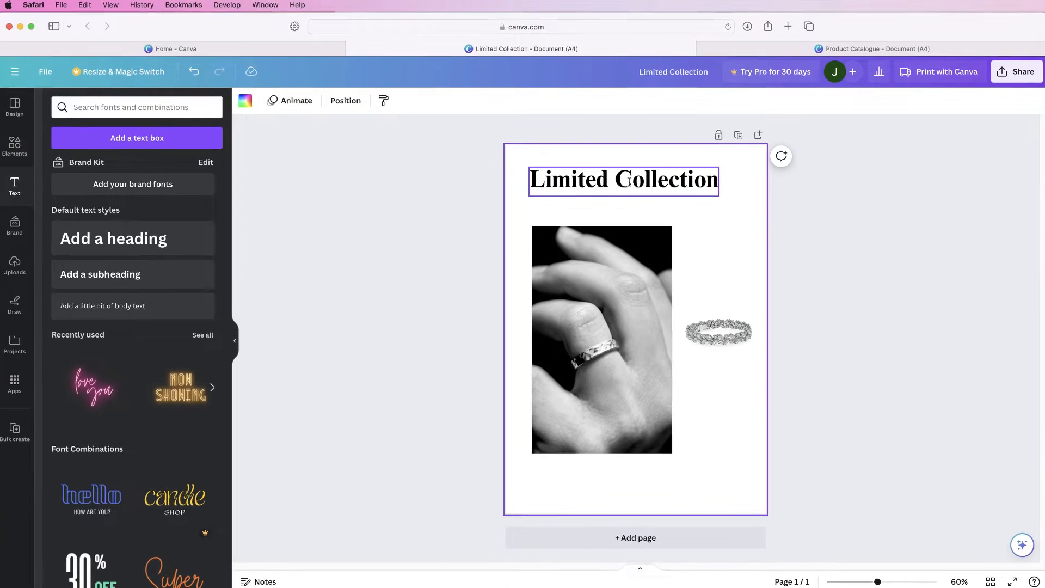
click(630, 180)
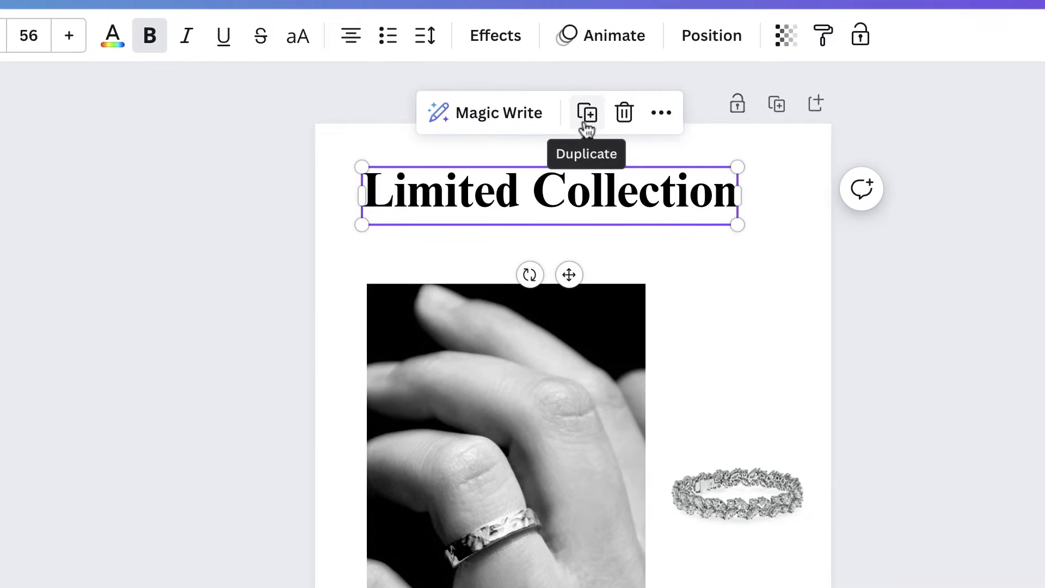
click(588, 116)
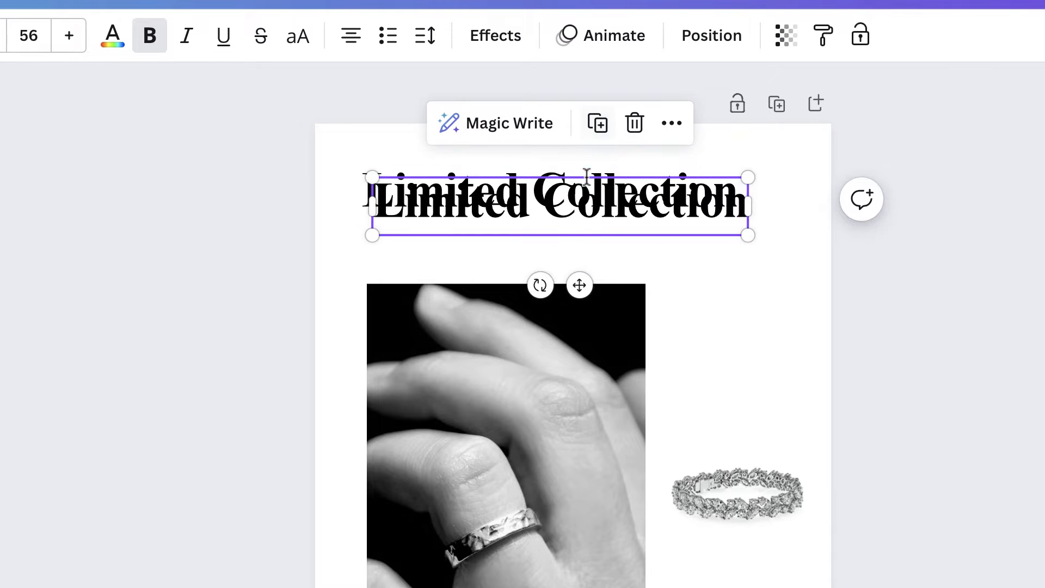
drag(579, 285, 578, 317)
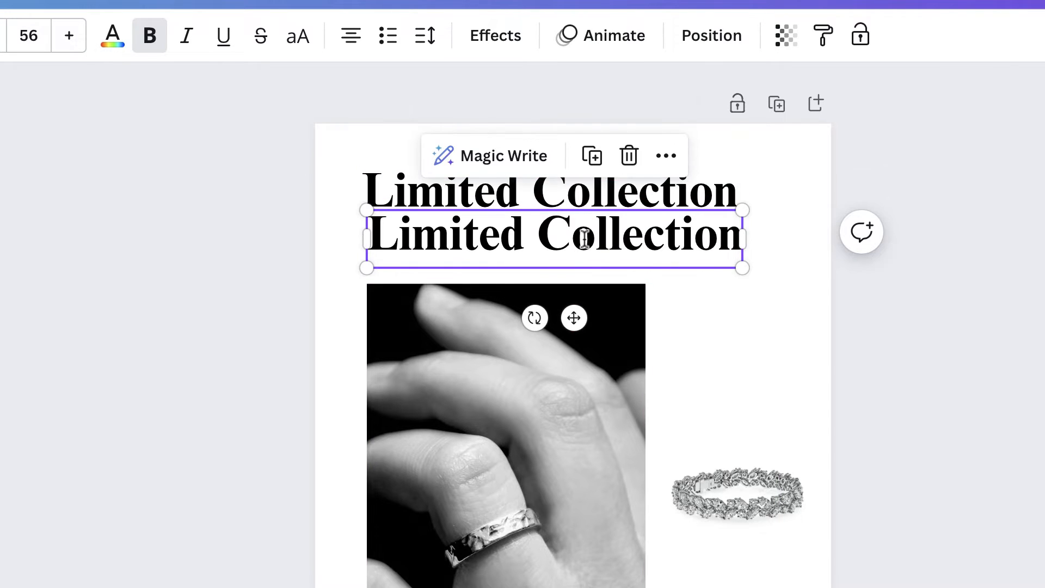
double_click(585, 238)
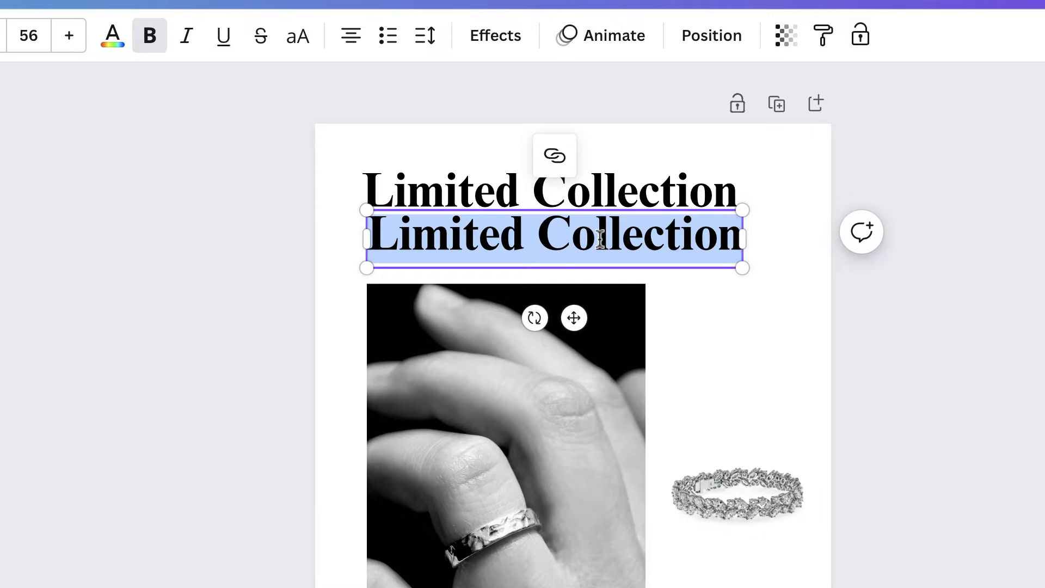
text(RINGS)
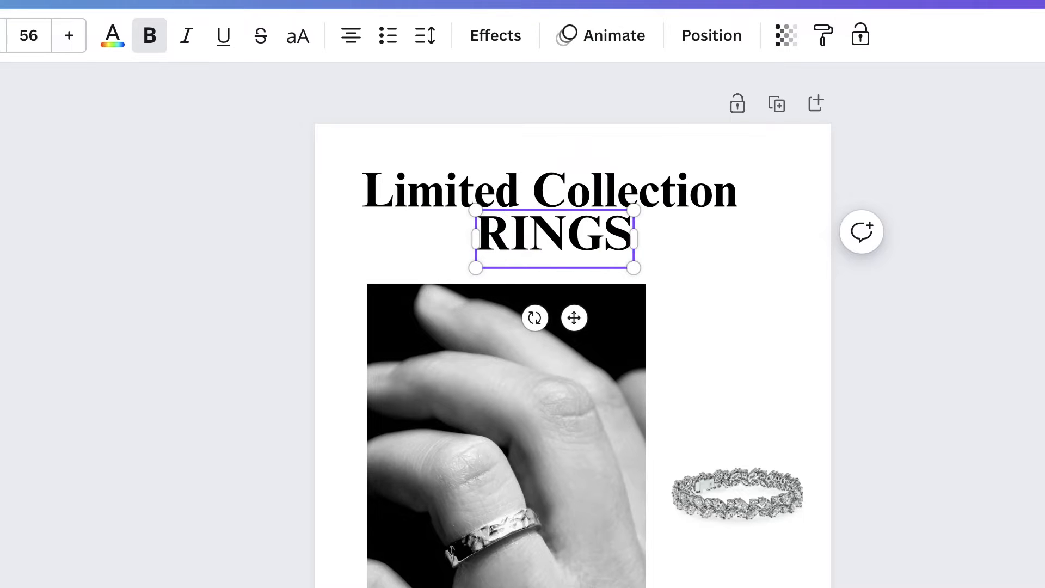
Enlarge the "RINGS" text to size 182 and position it over the heading, with its first letter running off the page edge
drag(475, 208, 124, 60)
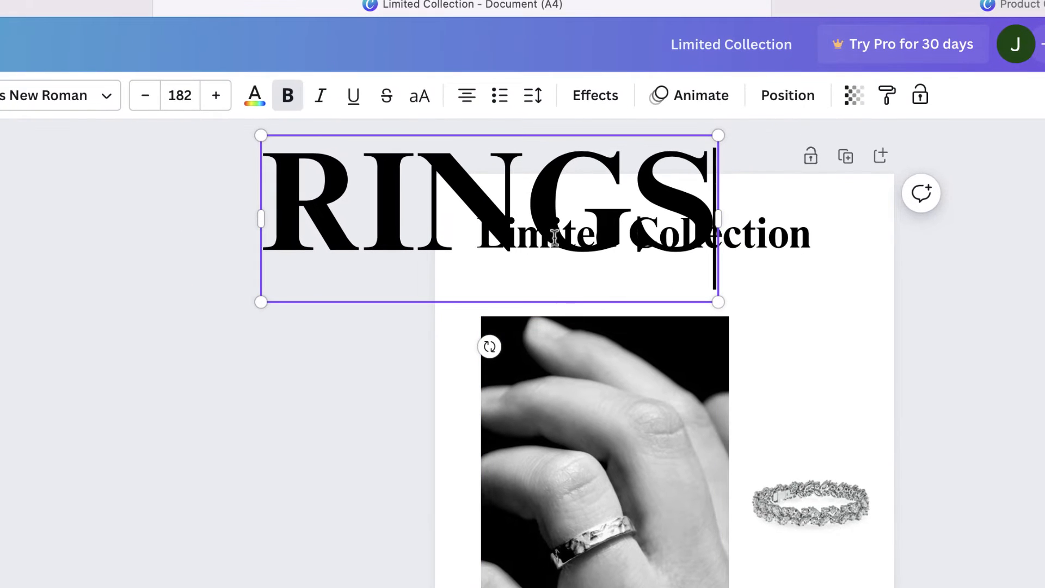
drag(555, 238, 615, 274)
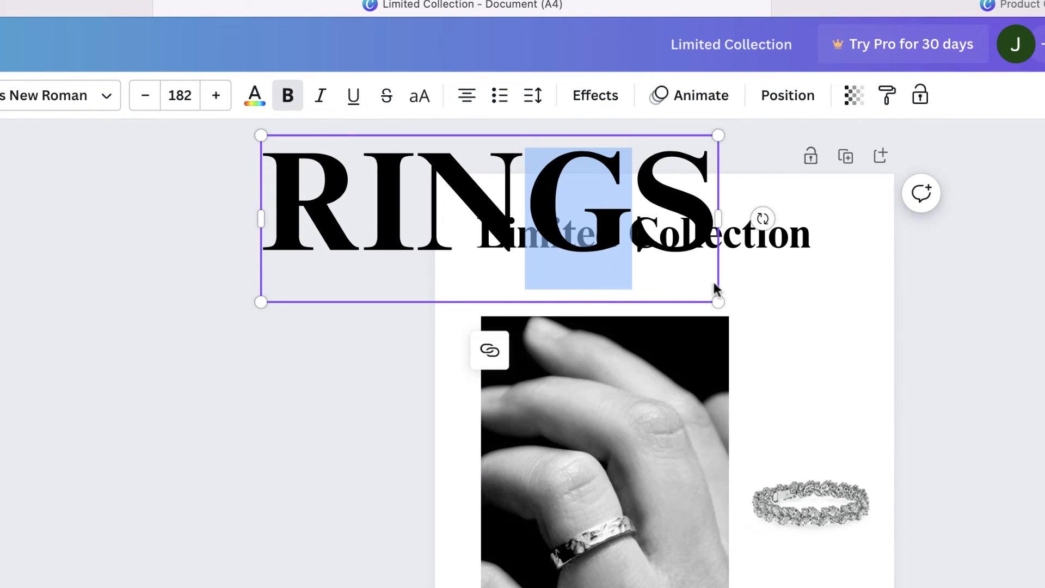
click(790, 307)
click(551, 225)
drag(551, 225, 663, 266)
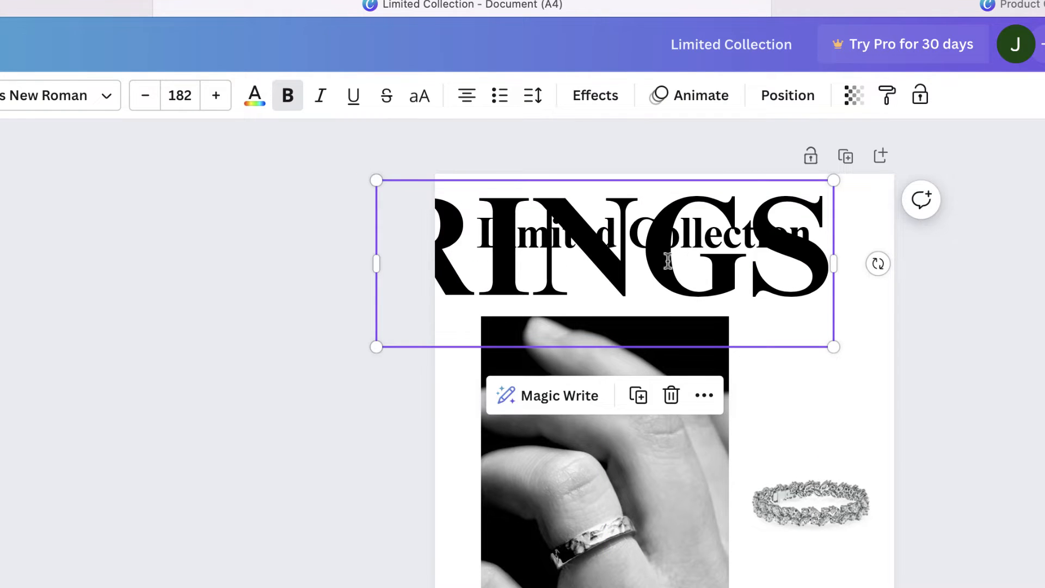
Colour the "RINGS" text light grey #d0d0d0 and set its transparency to 41
click(254, 98)
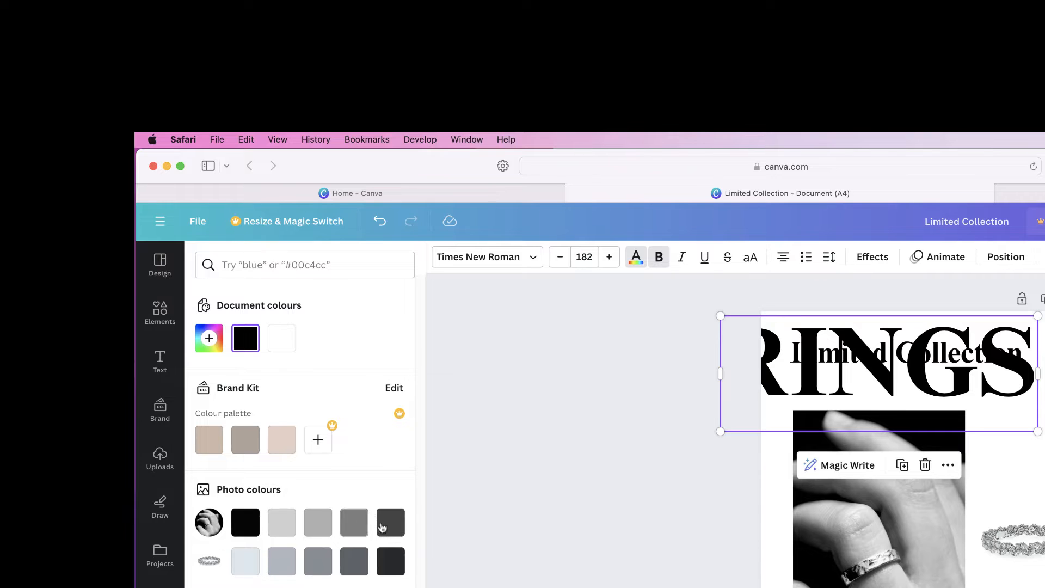
click(284, 525)
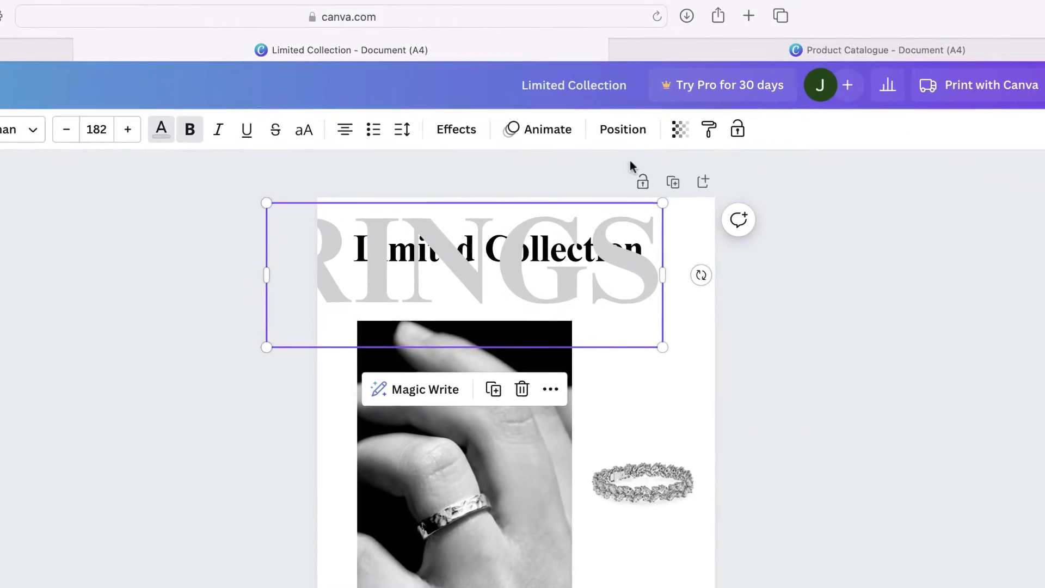
click(677, 134)
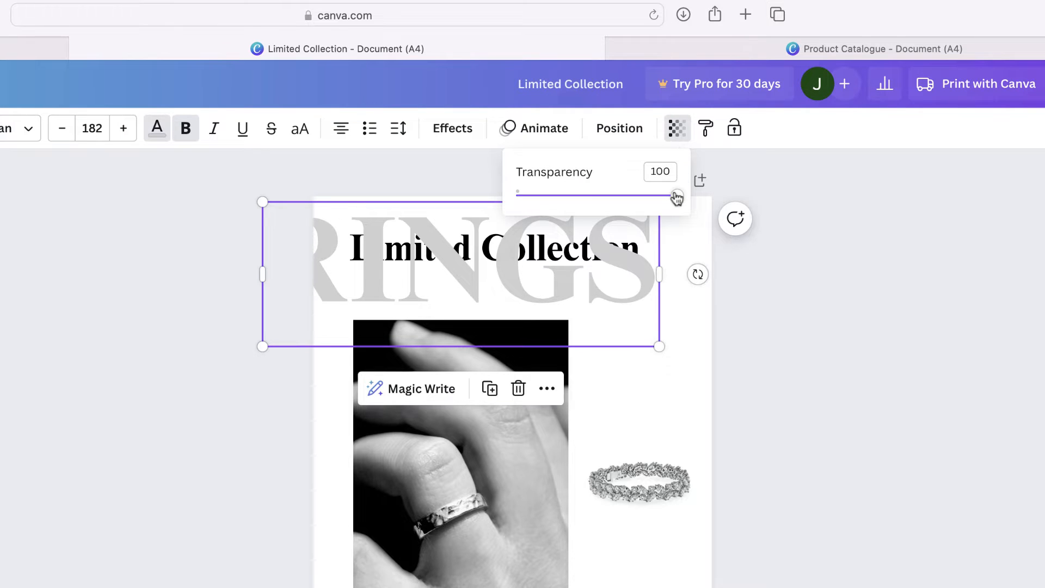
drag(676, 198, 612, 201)
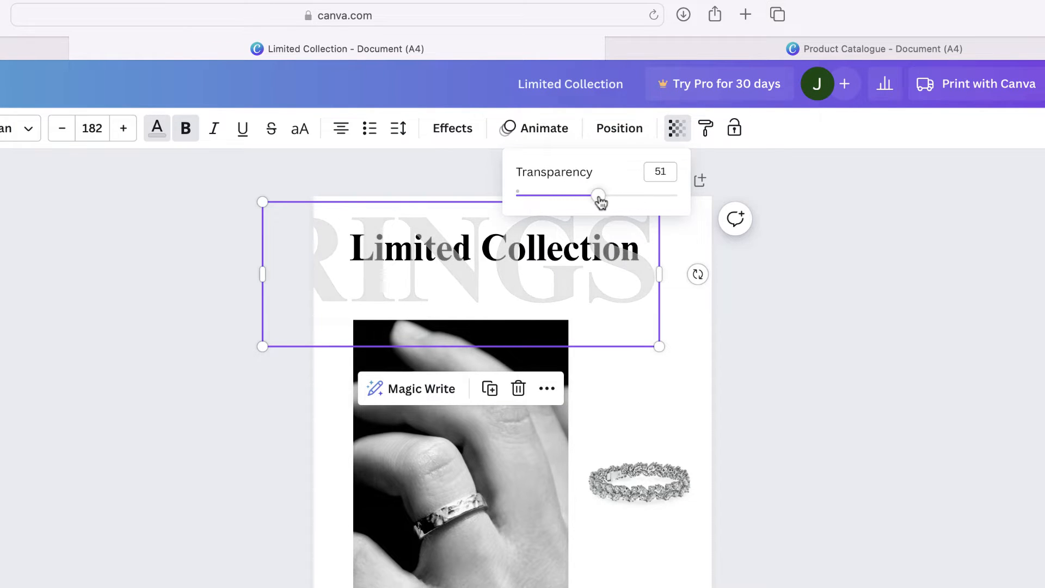
Send the "RINGS" text to the back, enlarge it to size 192, and shift it slightly further off the page's left edge
click(619, 128)
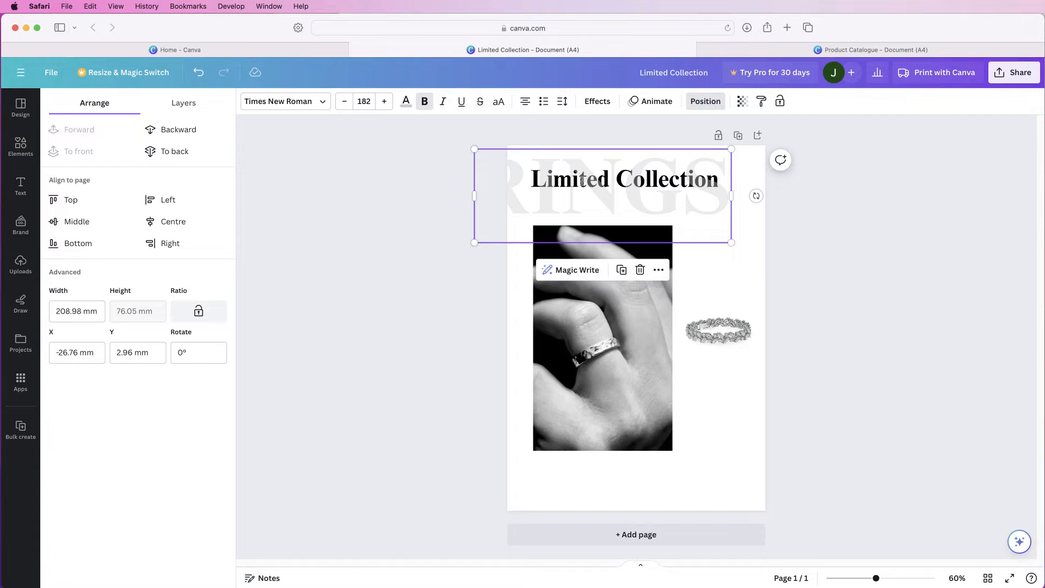
click(166, 152)
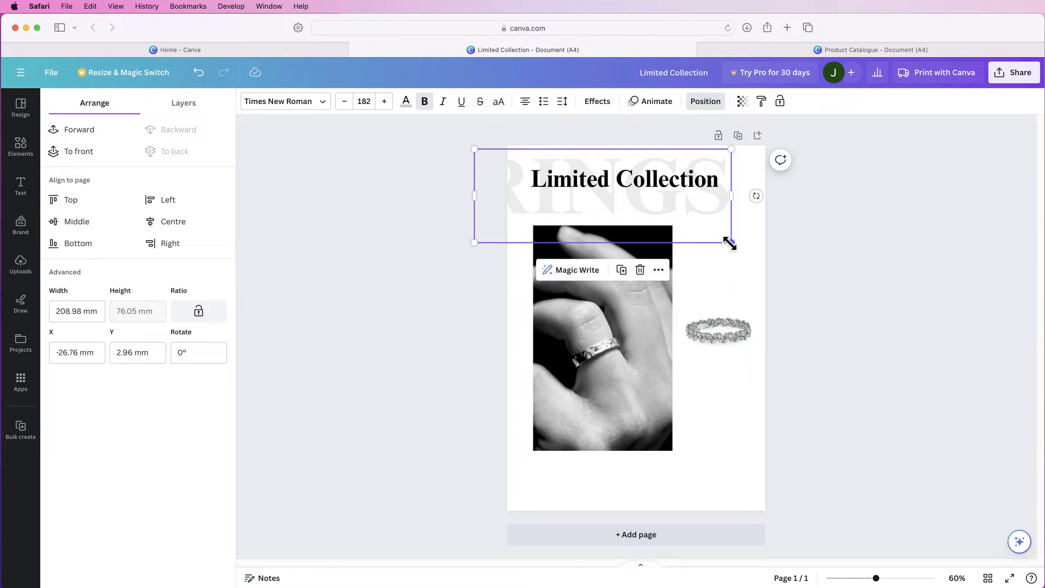
drag(731, 243, 741, 254)
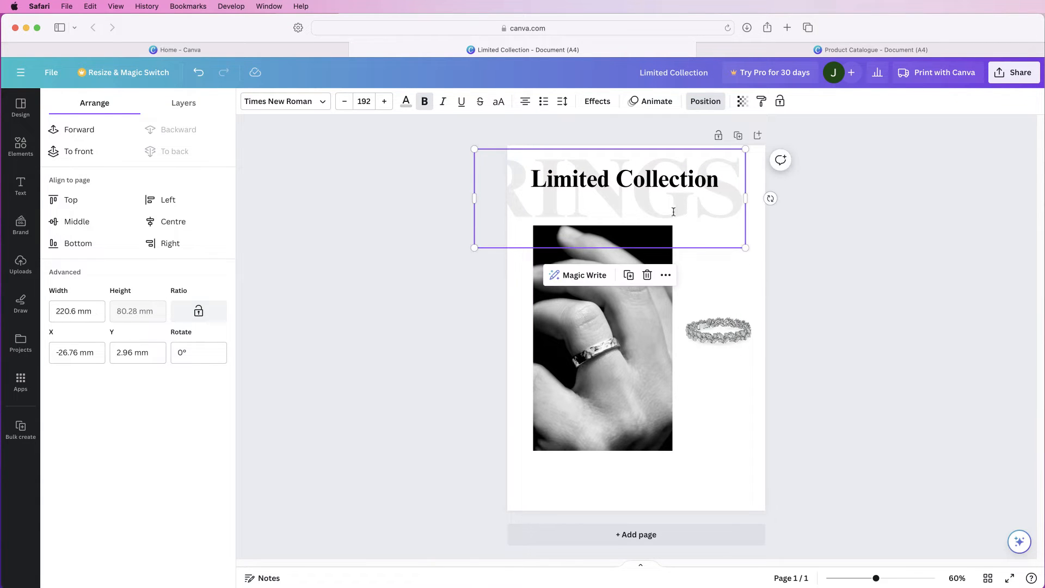
drag(668, 211, 663, 212)
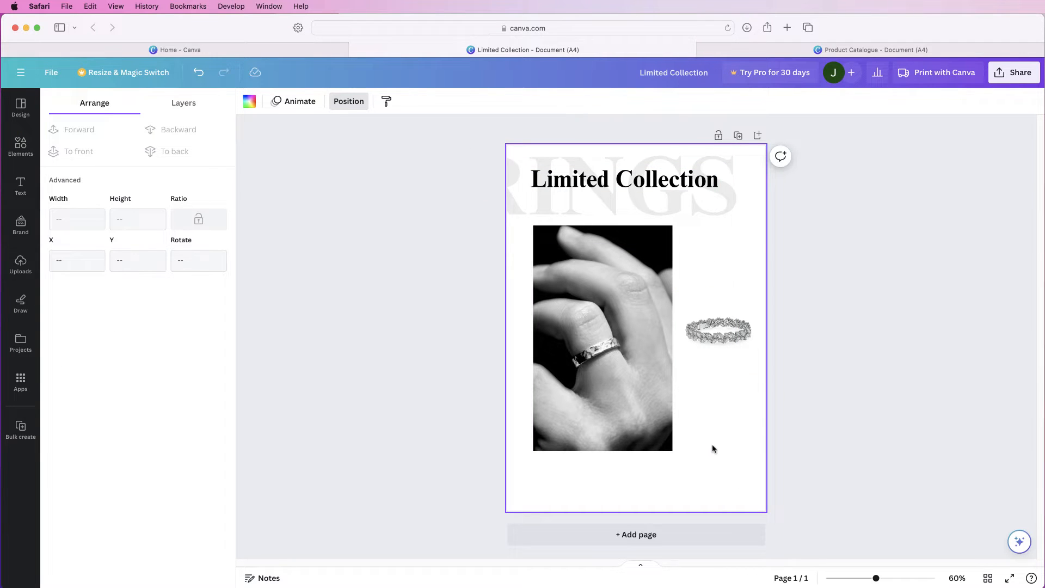
Duplicate the "Limited Collection" heading, change the copy to "Silver Leaf Ring", reduce it to size 30.7, and place it beside the hand photo
click(634, 178)
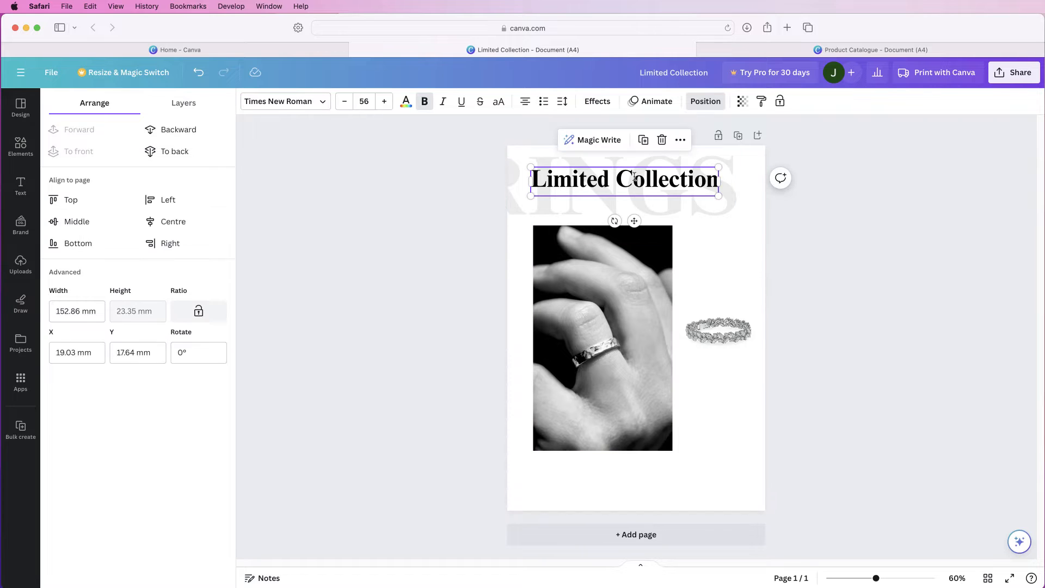
click(644, 140)
drag(639, 225, 675, 298)
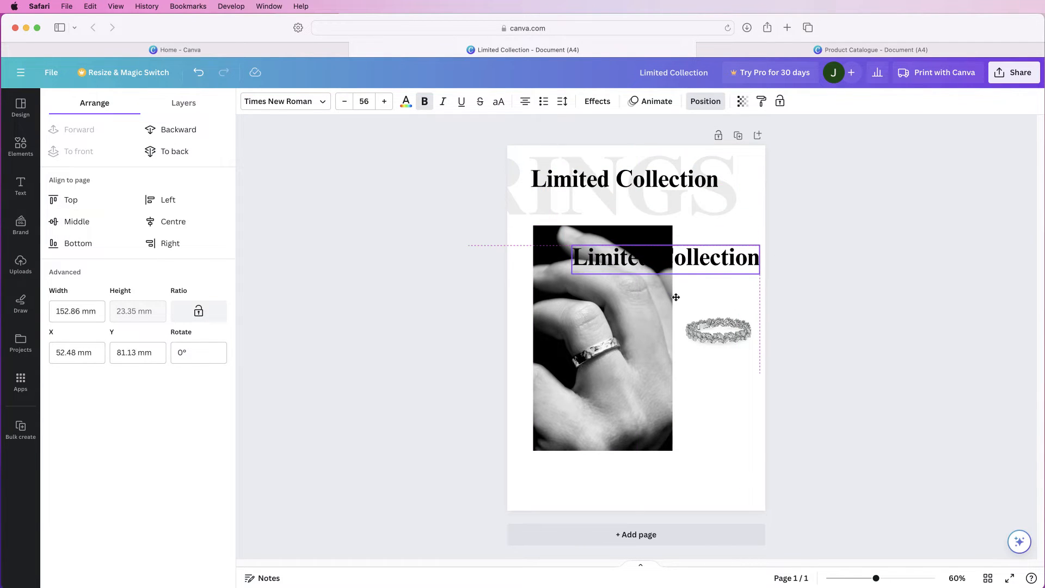
double_click(730, 262)
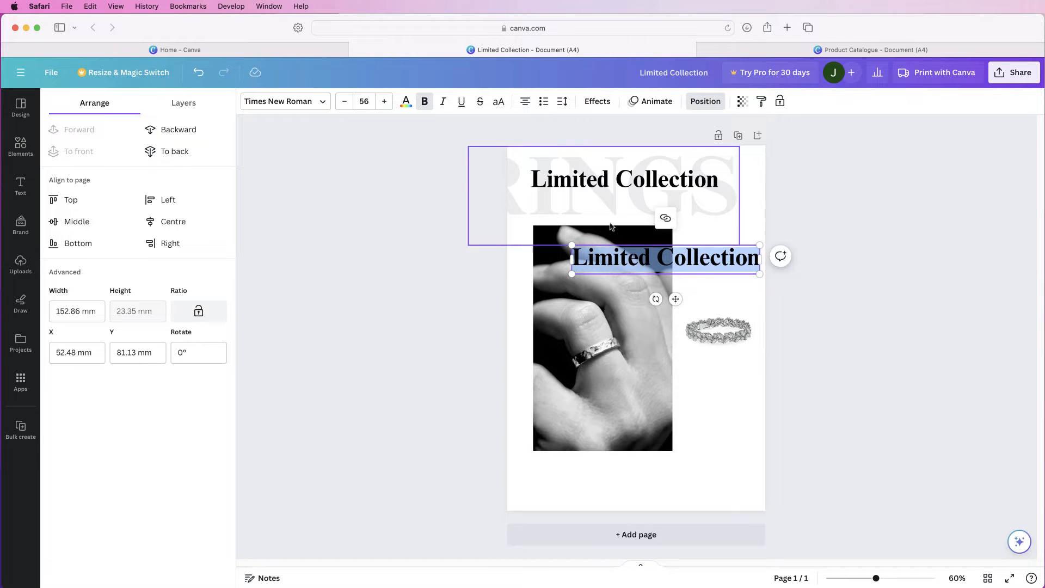
text(Silver Leaf Ring)
drag(583, 274, 679, 264)
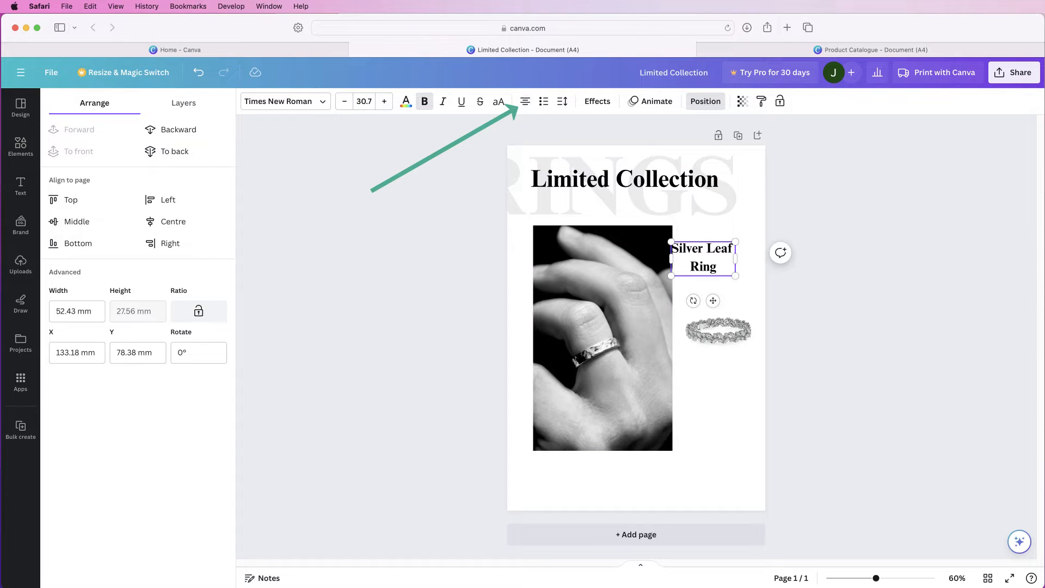
Left-align the "Silver Leaf Ring" title, move it above the leaf ring level with the photo's top edge, and remove its bold formatting
click(525, 101)
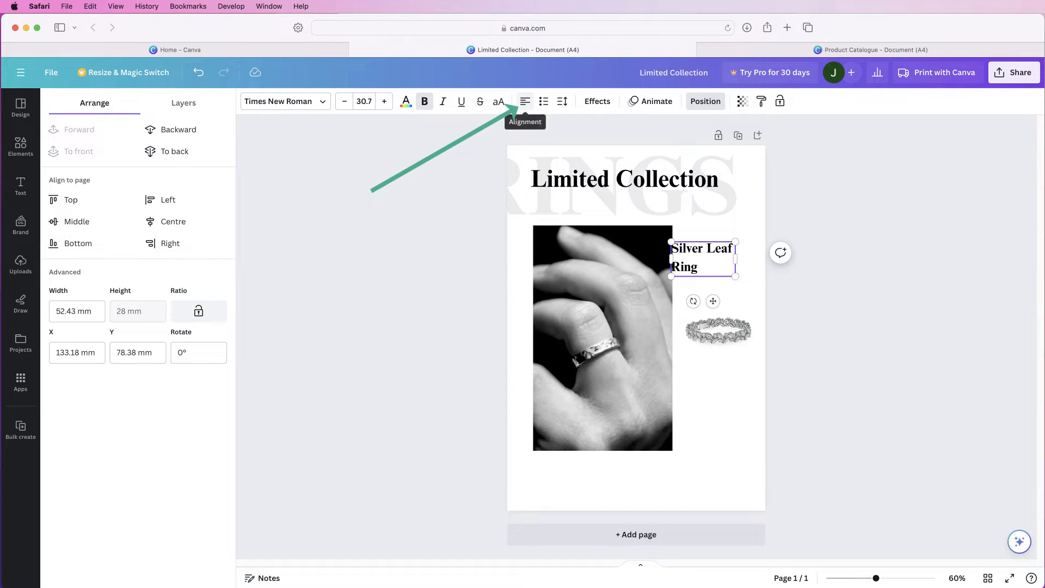
drag(713, 301, 728, 289)
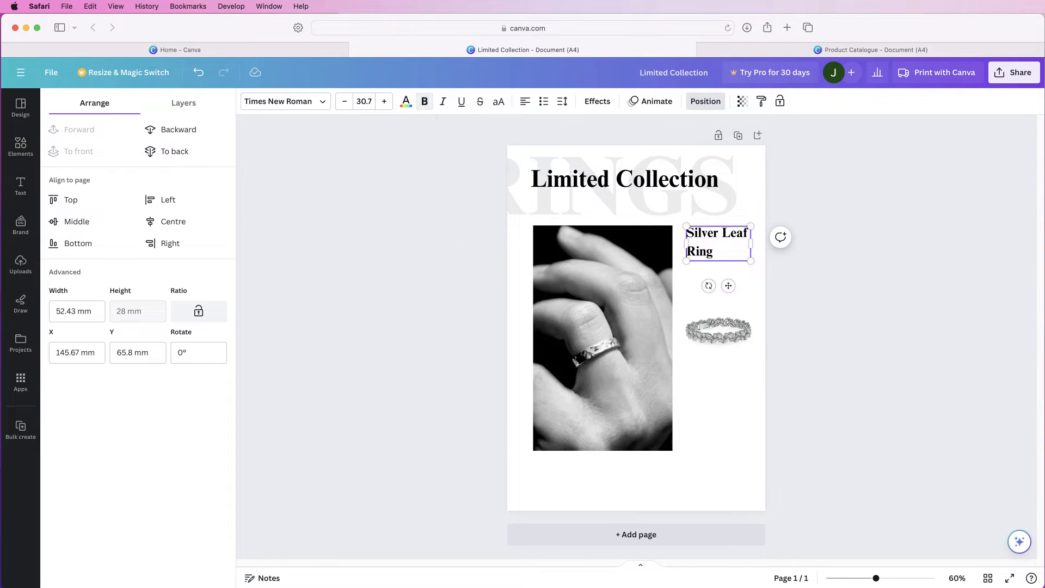
click(718, 328)
click(718, 237)
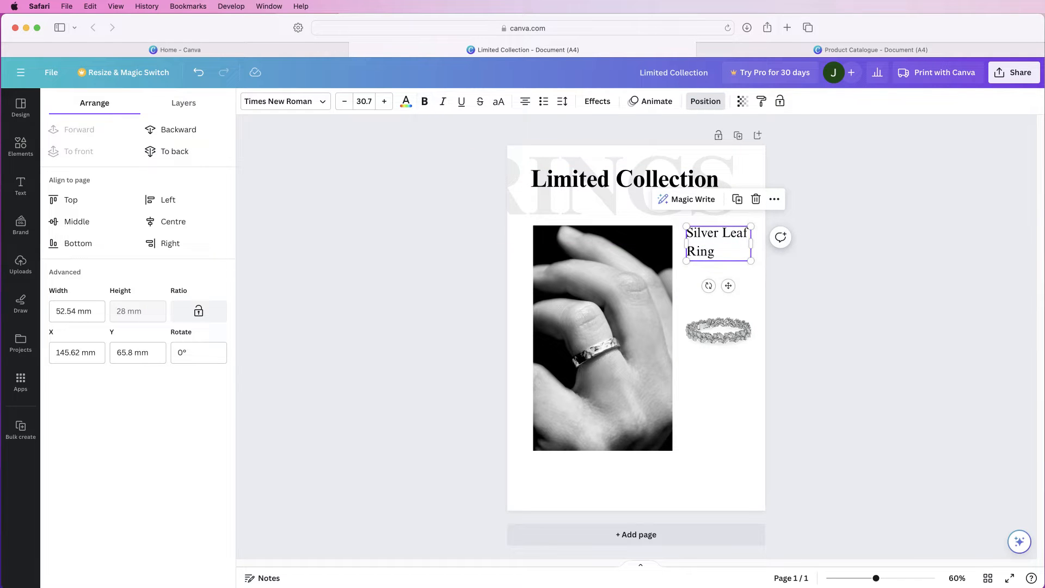
Duplicate the ring title below itself, replace the copy's text with "The most beautiful sterling silver ring made with nature in mind", and widen it
drag(728, 285, 726, 325)
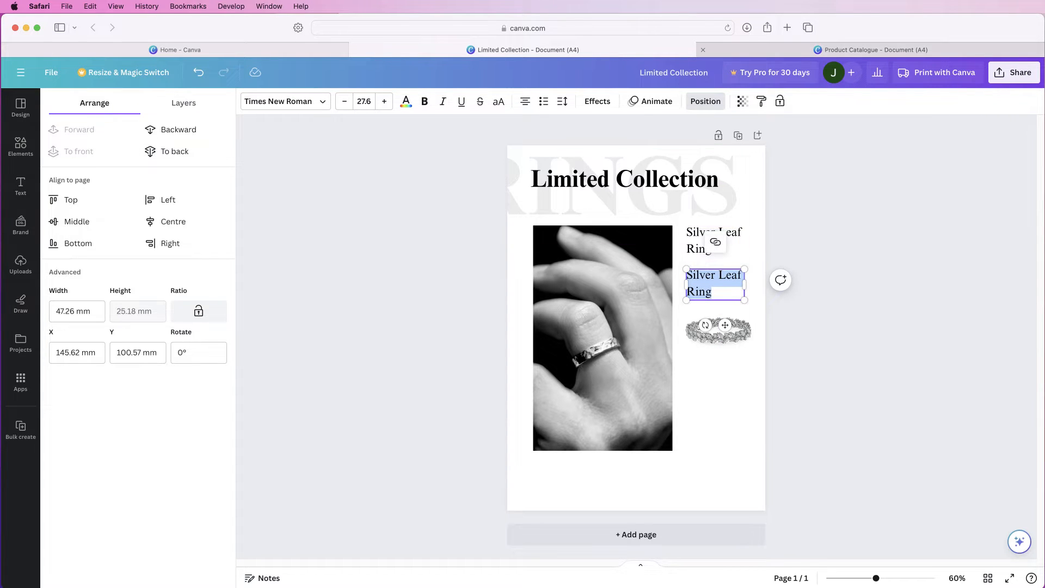
mouse_move(745, 330)
mouse_down()
mouse_move(724, 307)
mouse_move(751, 336)
mouse_up()
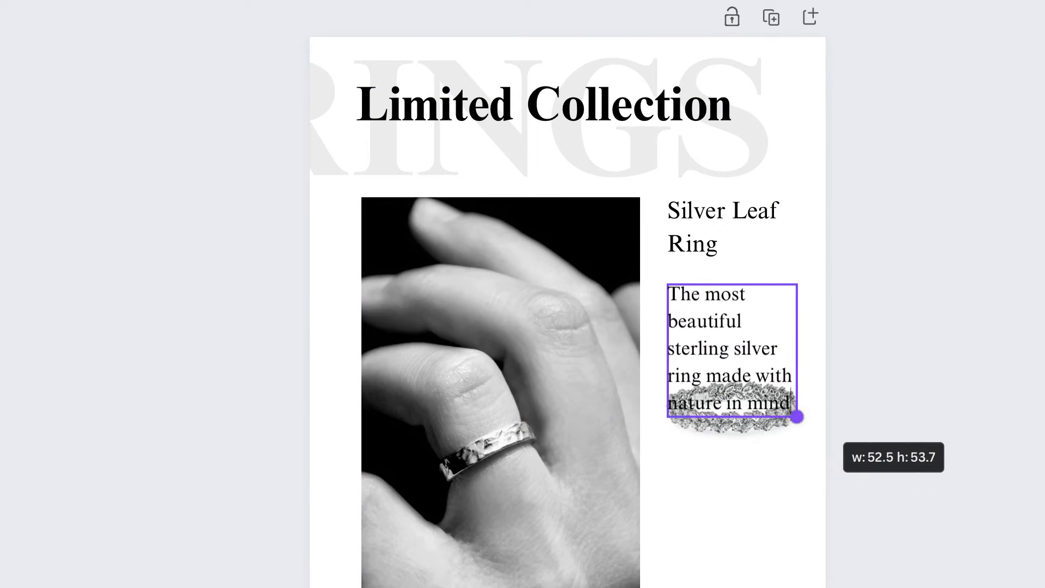
drag(796, 417, 803, 423)
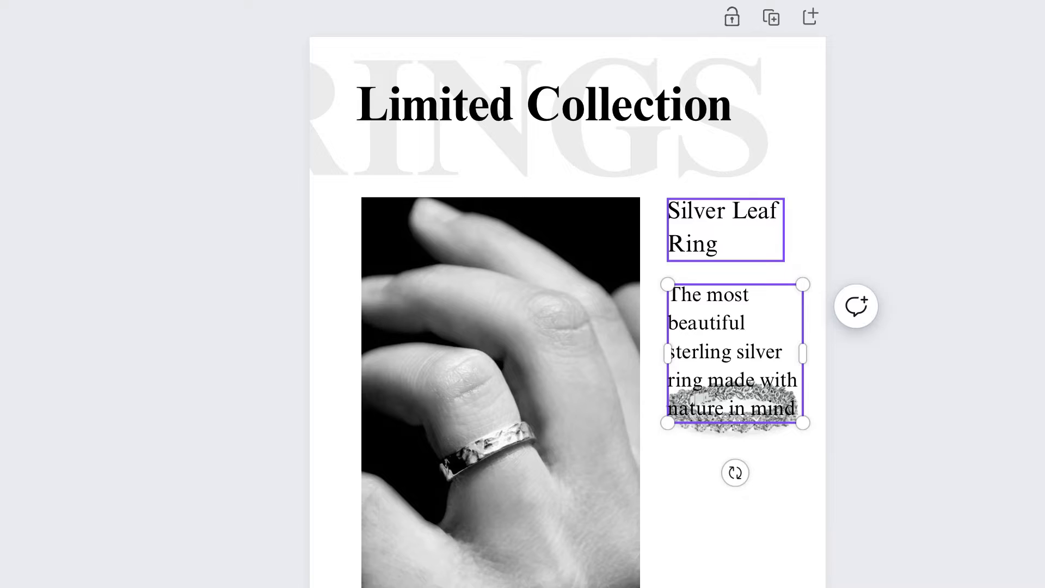
drag(803, 354, 815, 354)
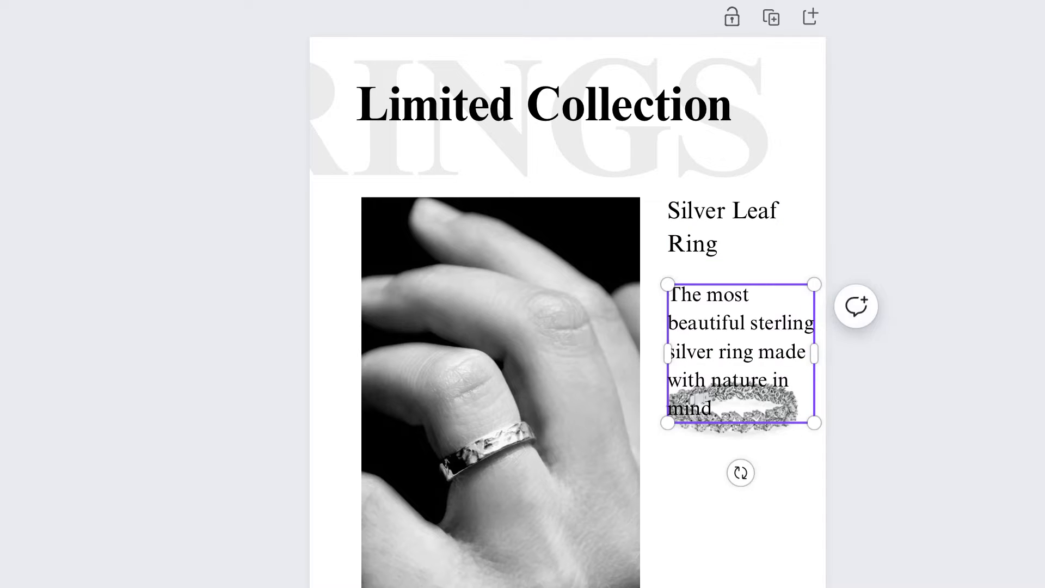
Shrink the ring description and fit it between the title and the ring image, aligned with the title's left edge
drag(668, 423, 716, 376)
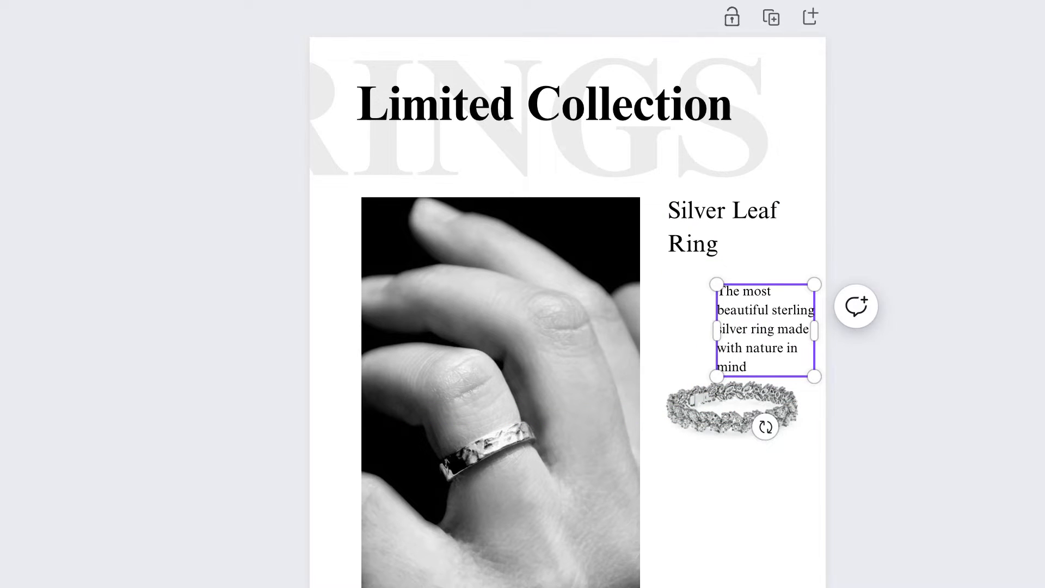
drag(769, 329, 723, 312)
click(727, 416)
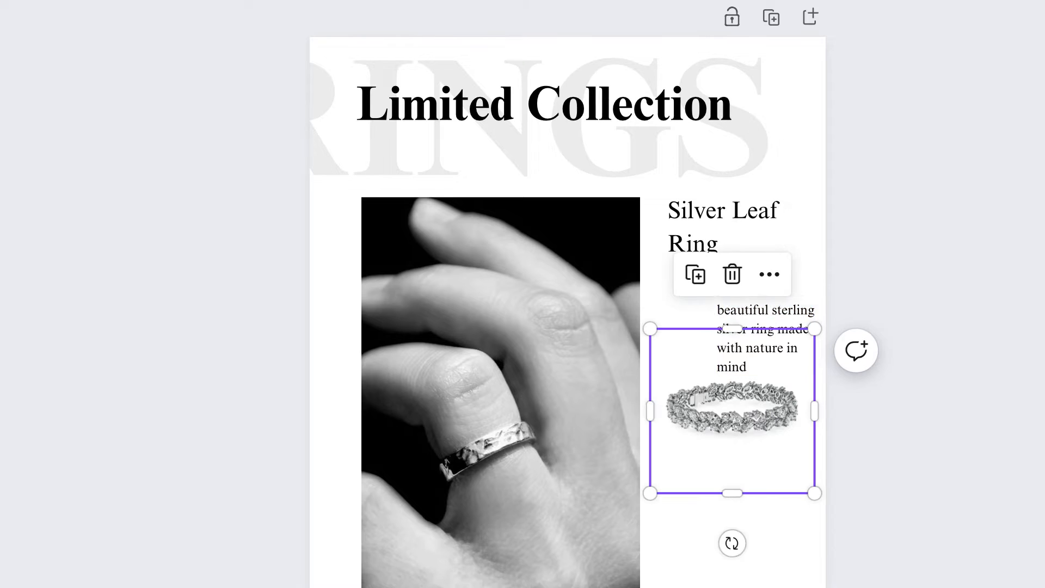
drag(762, 348, 725, 319)
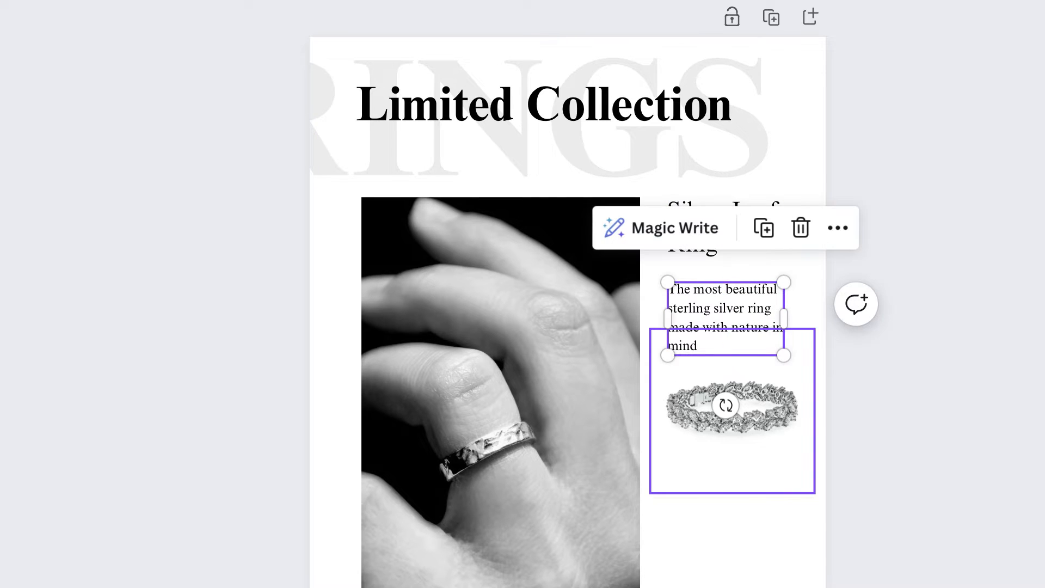
Duplicate the description below the ring, change it to "Code: WEOJ34", "Rose Gold: LKJS983", "Gold: DSF495", and widen it to keep each code on one line
click(764, 228)
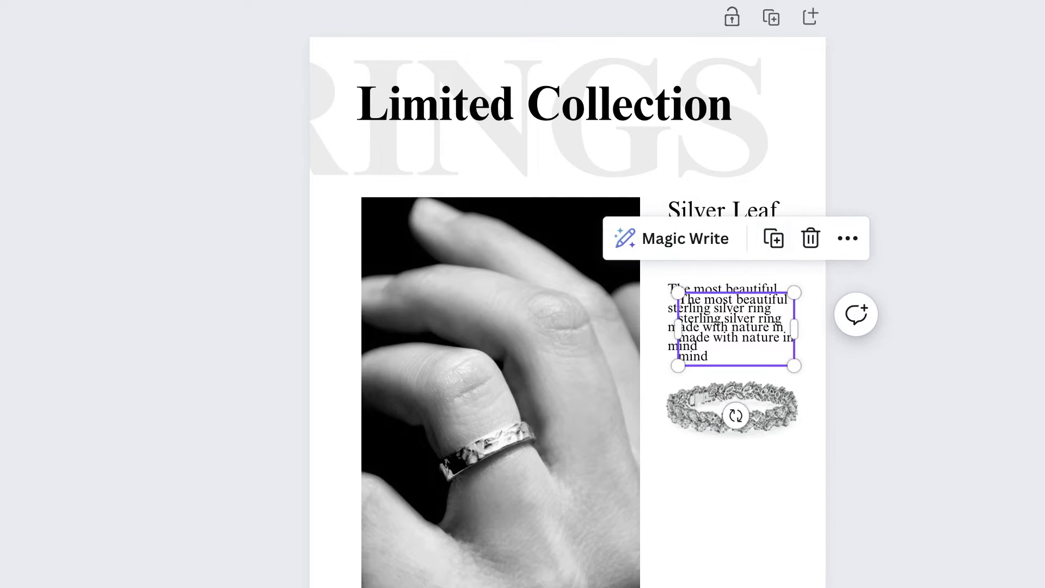
drag(736, 329, 734, 507)
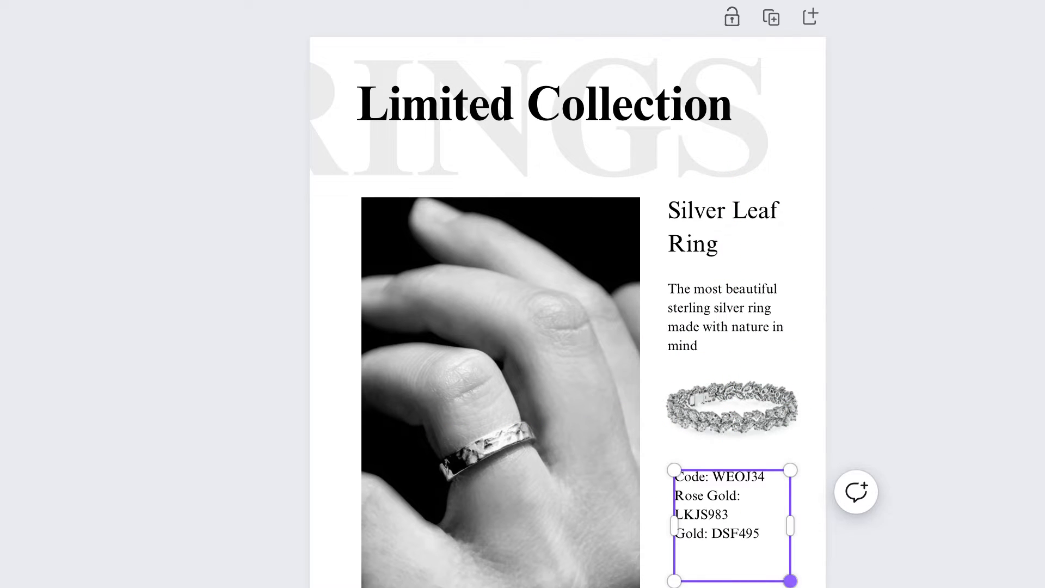
drag(790, 525, 798, 523)
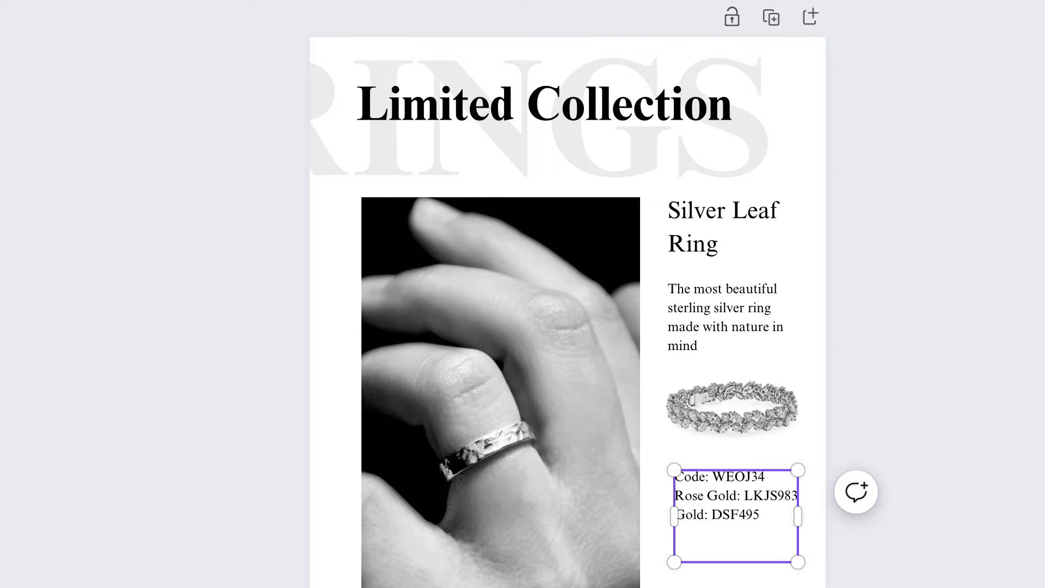
Duplicate the product codes below themselves, change the copy to "Price £49.99", and set its font size to 22.8
drag(798, 562, 798, 562)
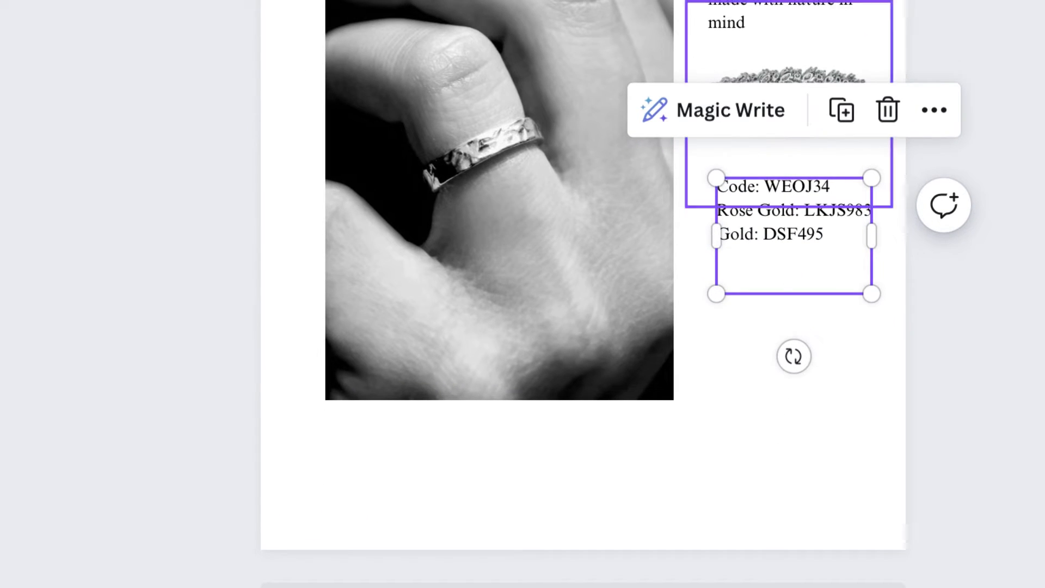
click(841, 110)
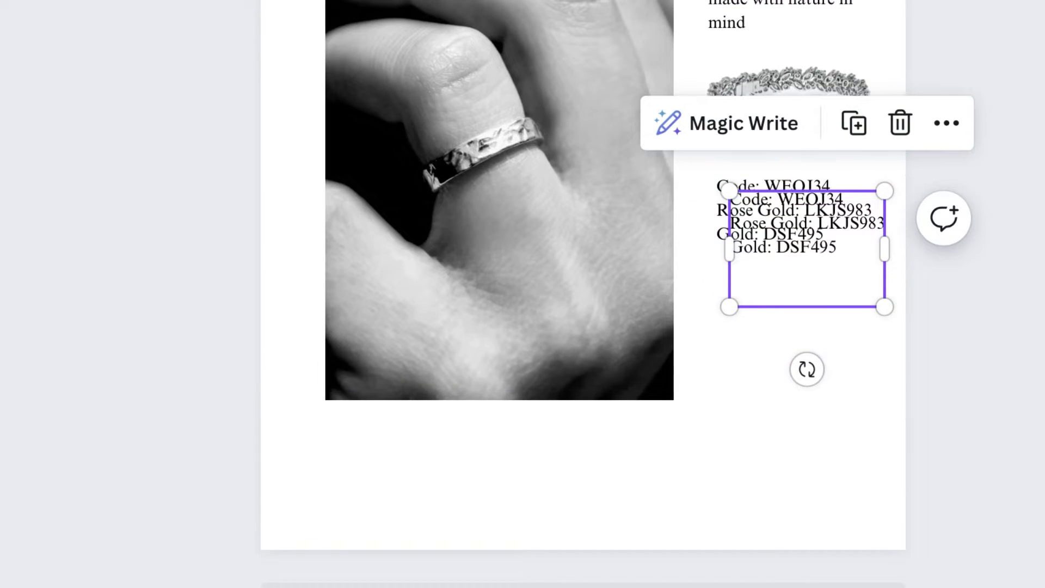
drag(806, 251, 793, 354)
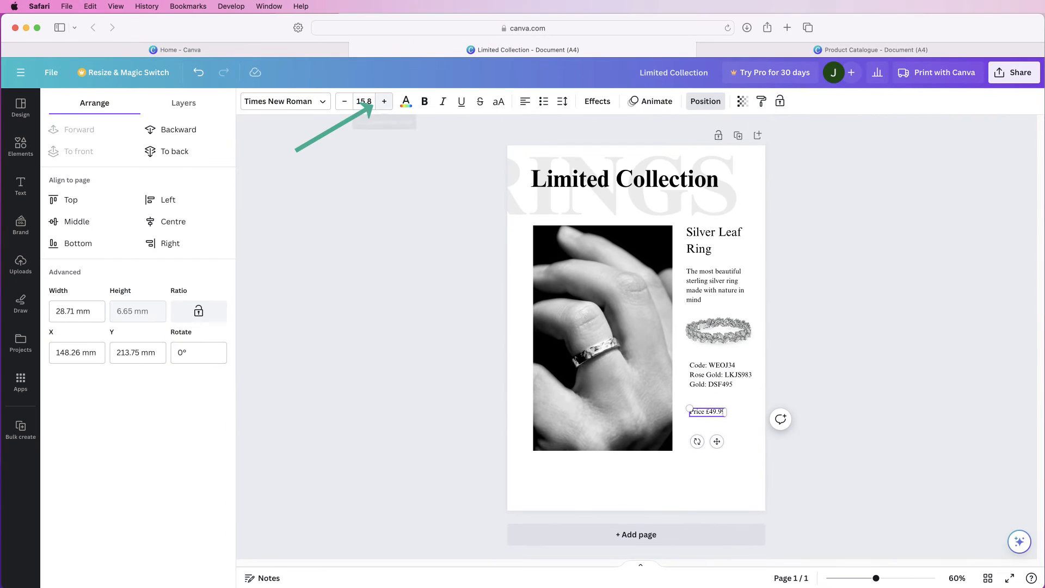
click(384, 101)
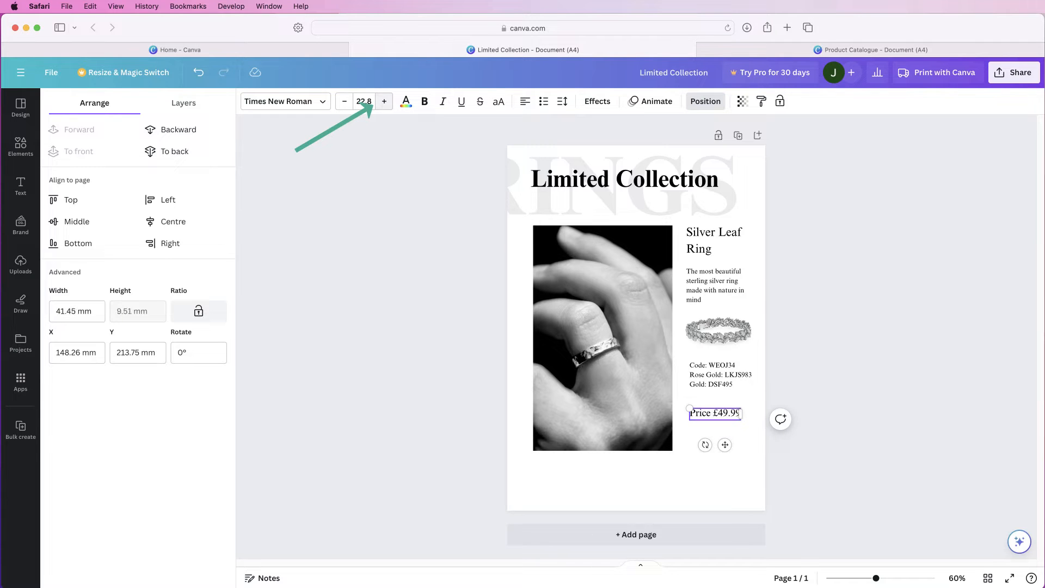
mouse_move(724, 445)
mouse_down()
mouse_move(725, 456)
mouse_move(724, 444)
mouse_up()
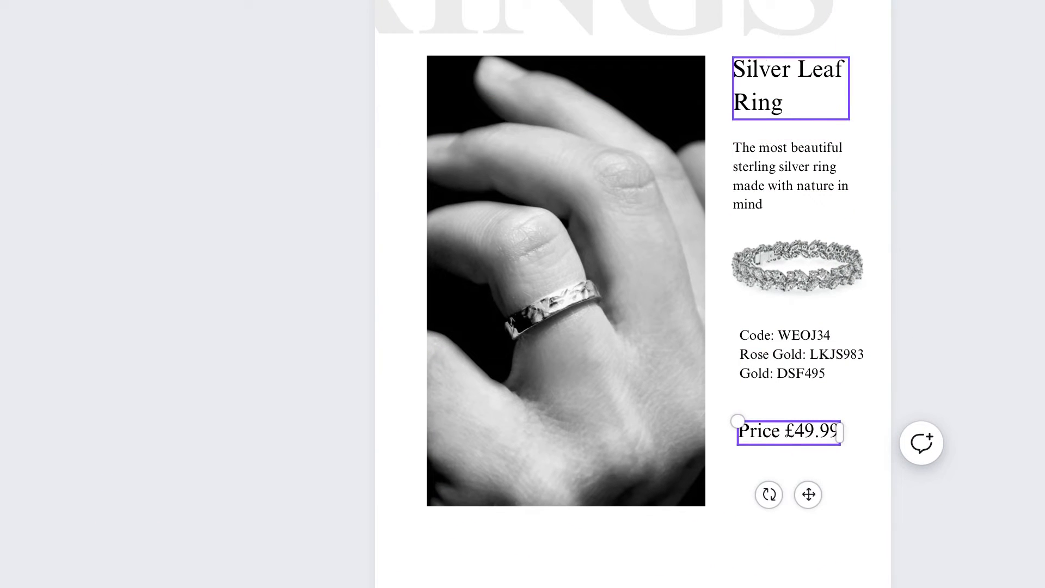
Move the price level with the hand photo's bottom edge, and space the codes, leaf ring image and description above it, left-aligning the codes with the description
drag(809, 494, 809, 555)
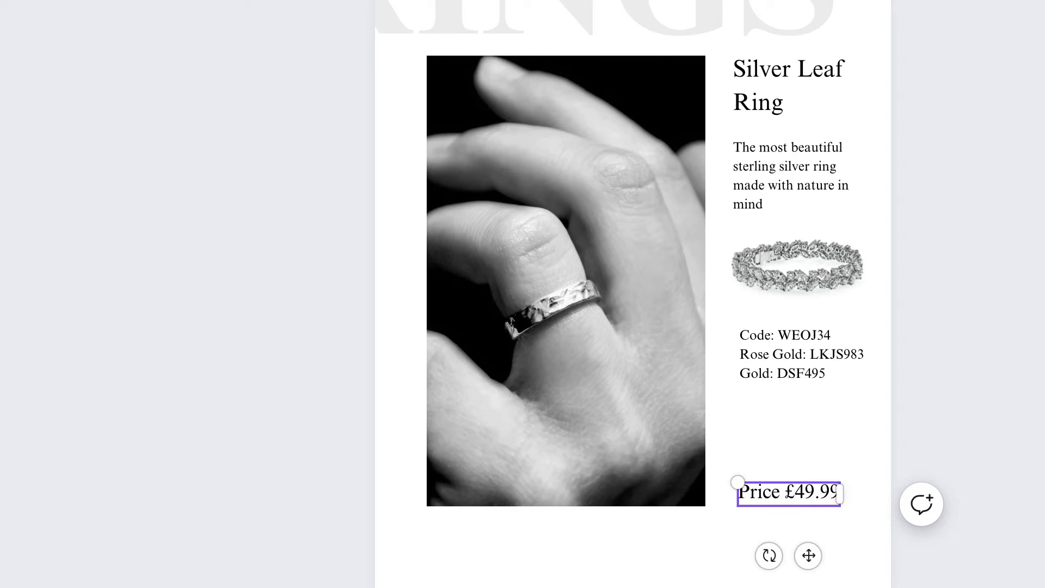
drag(802, 374, 800, 419)
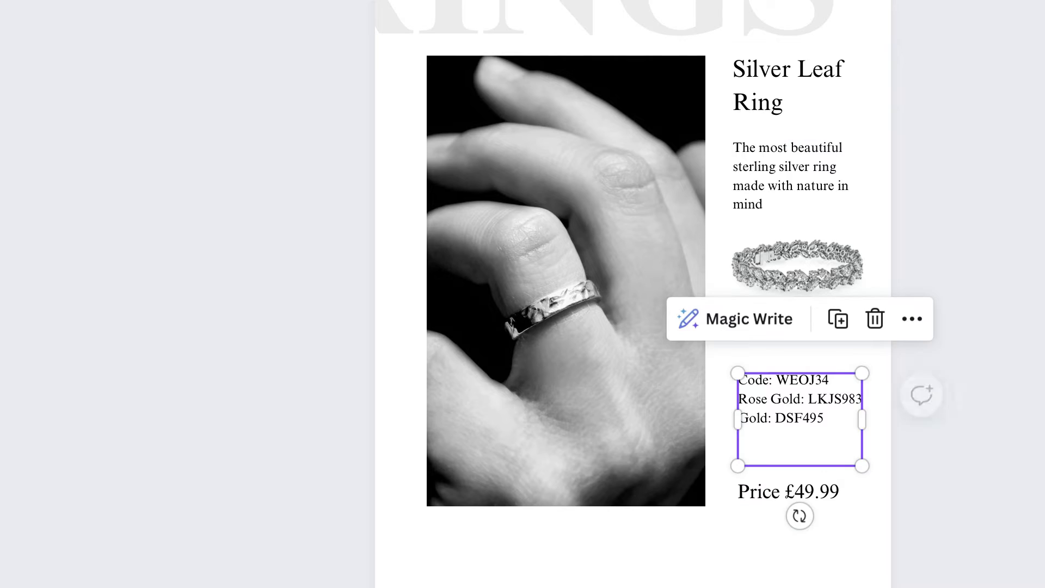
drag(798, 268, 798, 300)
drag(794, 200, 794, 207)
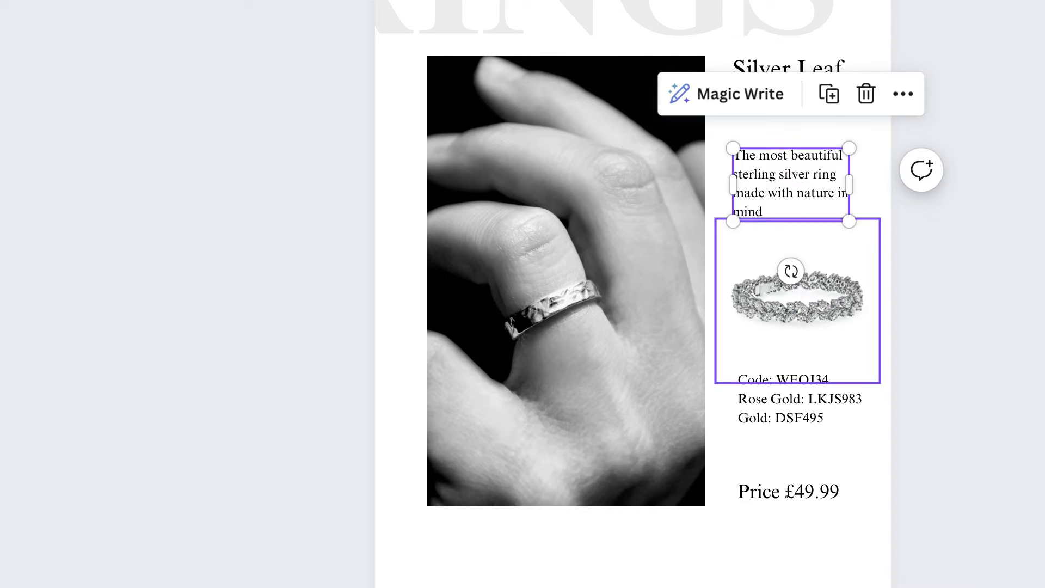
drag(799, 419, 795, 419)
Slightly shrink the leaf ring image to match the width of the product codes
click(798, 301)
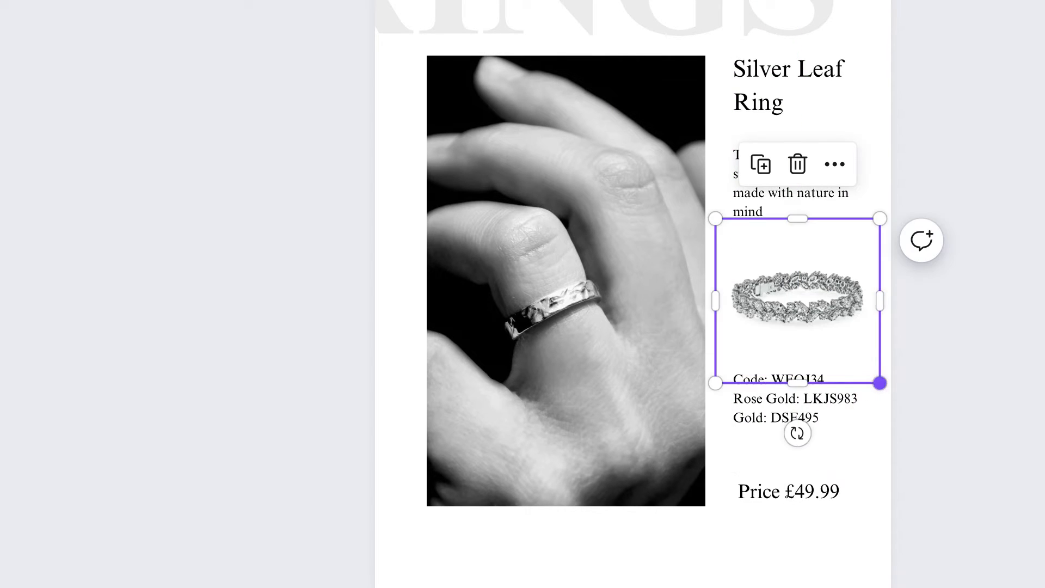
mouse_move(880, 383)
mouse_down()
mouse_move(849, 351)
mouse_move(870, 373)
mouse_up()
drag(869, 373, 876, 379)
Duplicate the description under the hand photo, change it to "Sterling silver carved wedding ring. Details can be found on Page 5 under code UTH453", and centre it
click(791, 185)
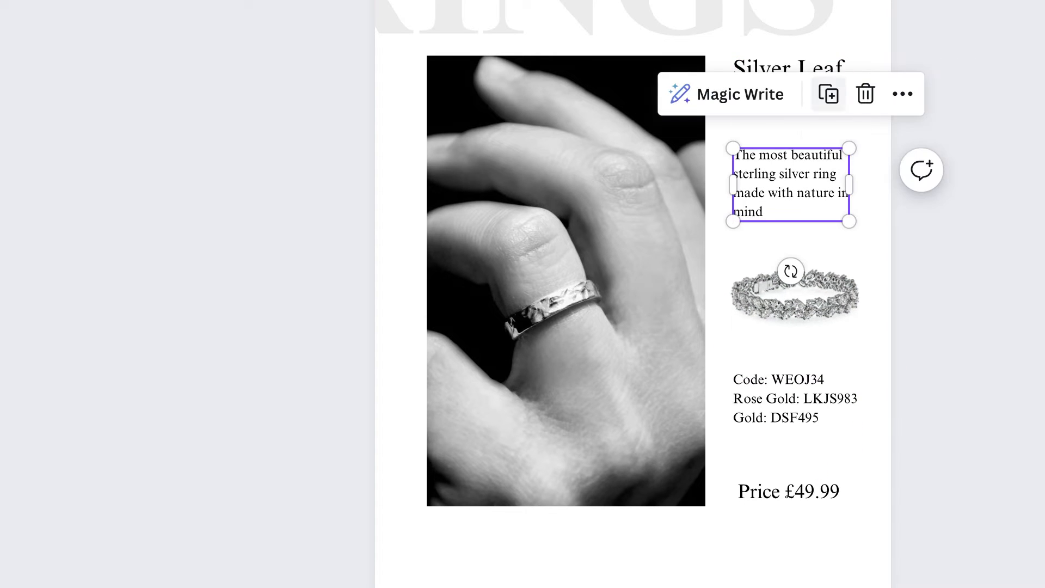
click(828, 94)
drag(795, 196, 524, 584)
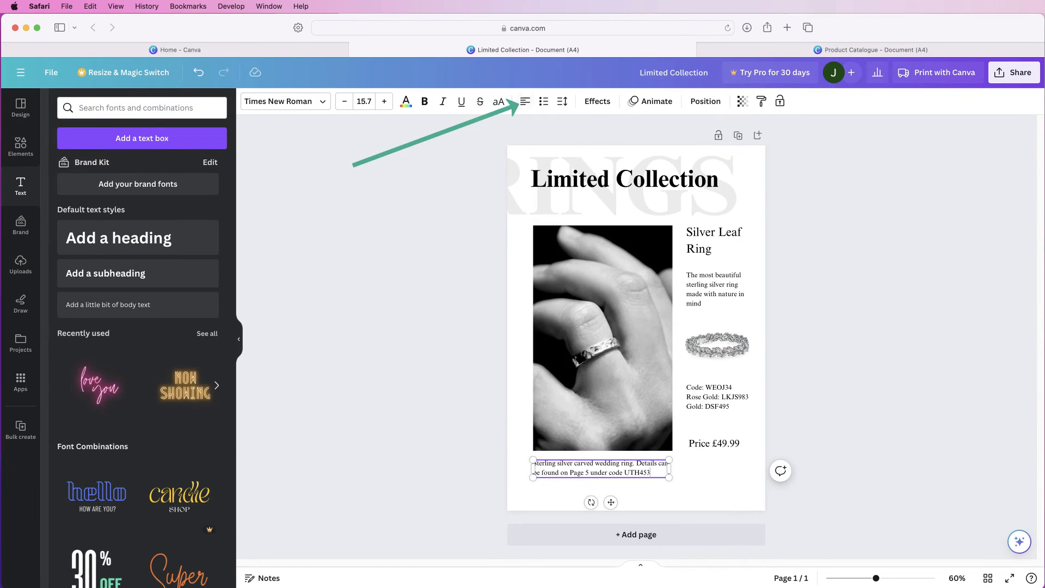
click(524, 101)
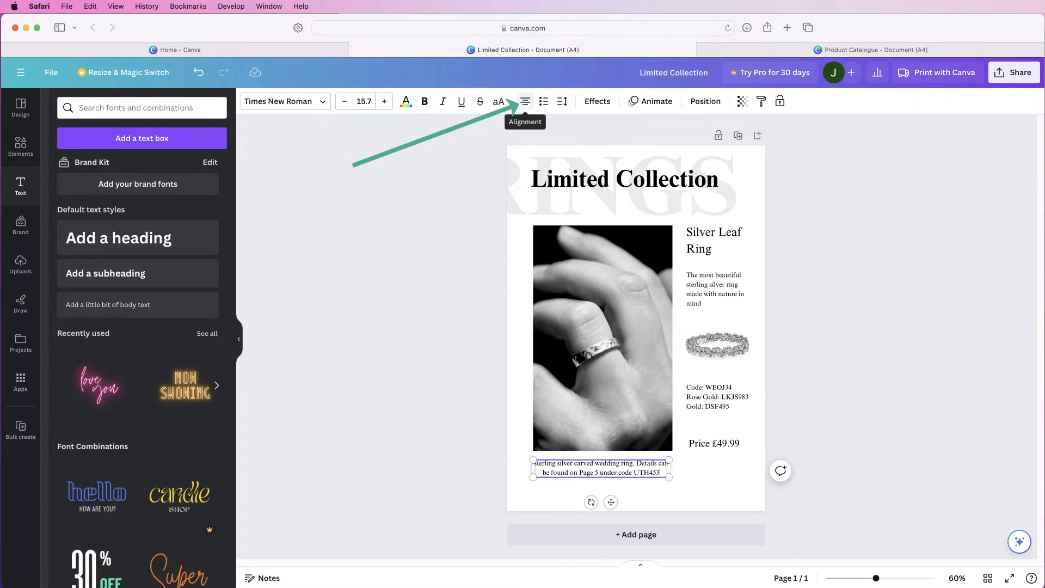
drag(611, 502, 611, 509)
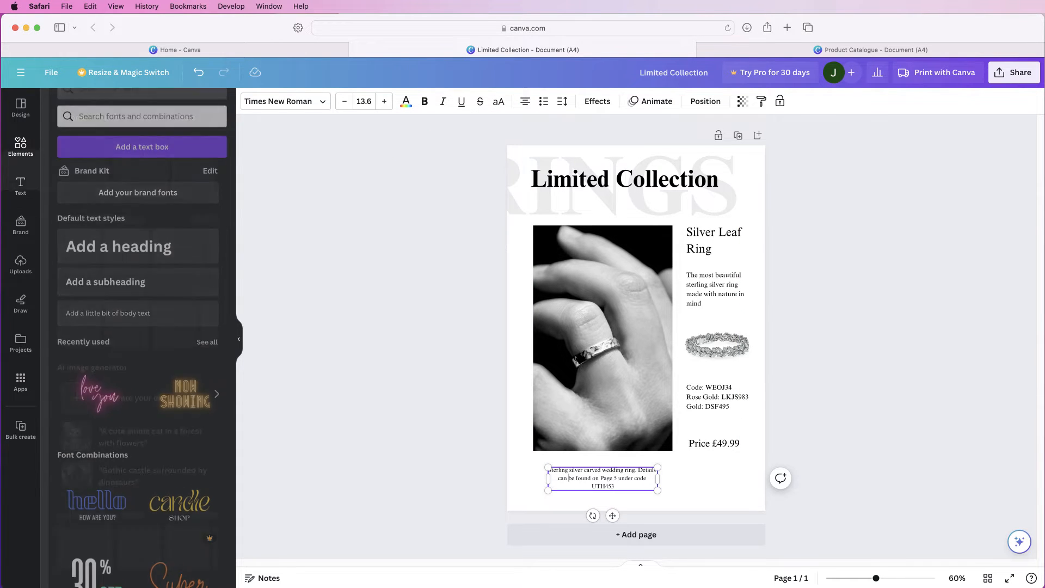
Add a square shape to the page and fill it with the light grey from the hand photo's colours
click(21, 144)
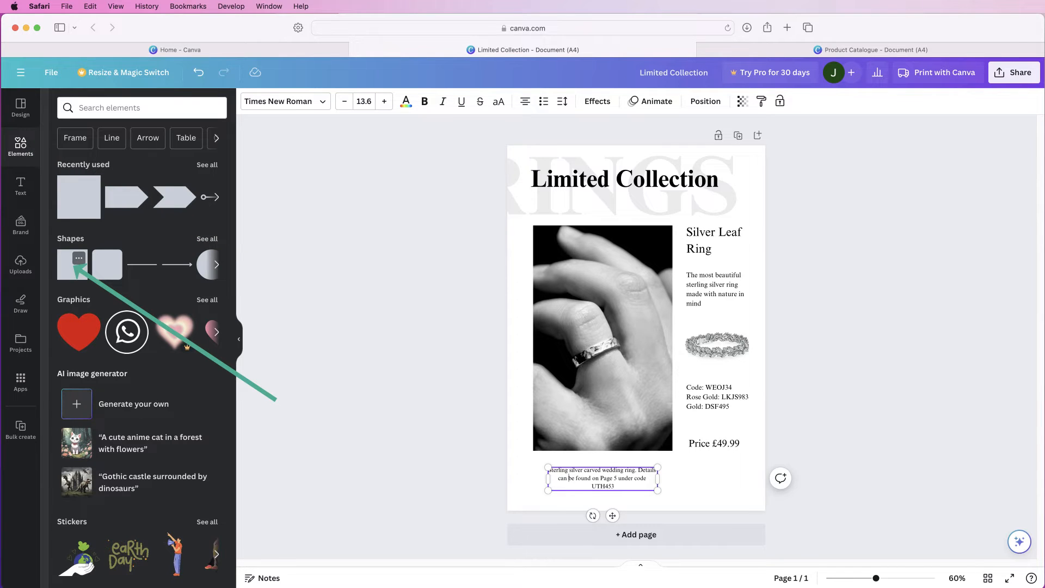
click(72, 265)
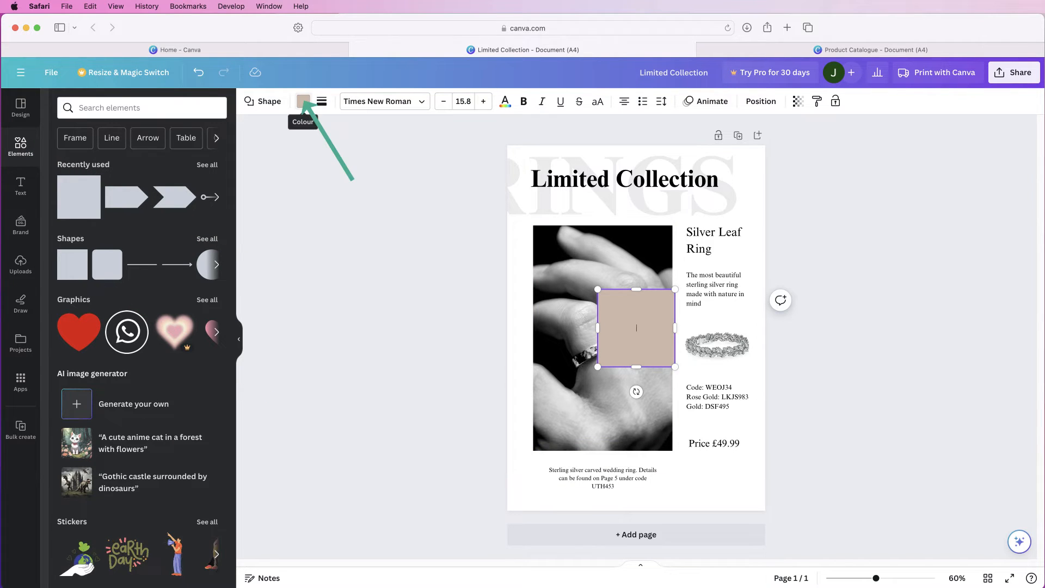
click(304, 102)
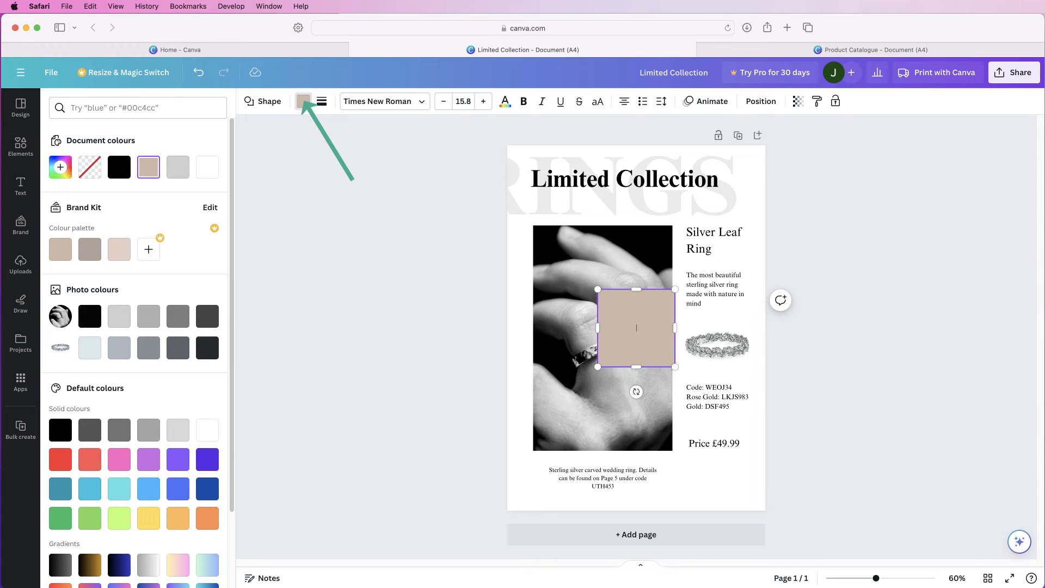
click(119, 316)
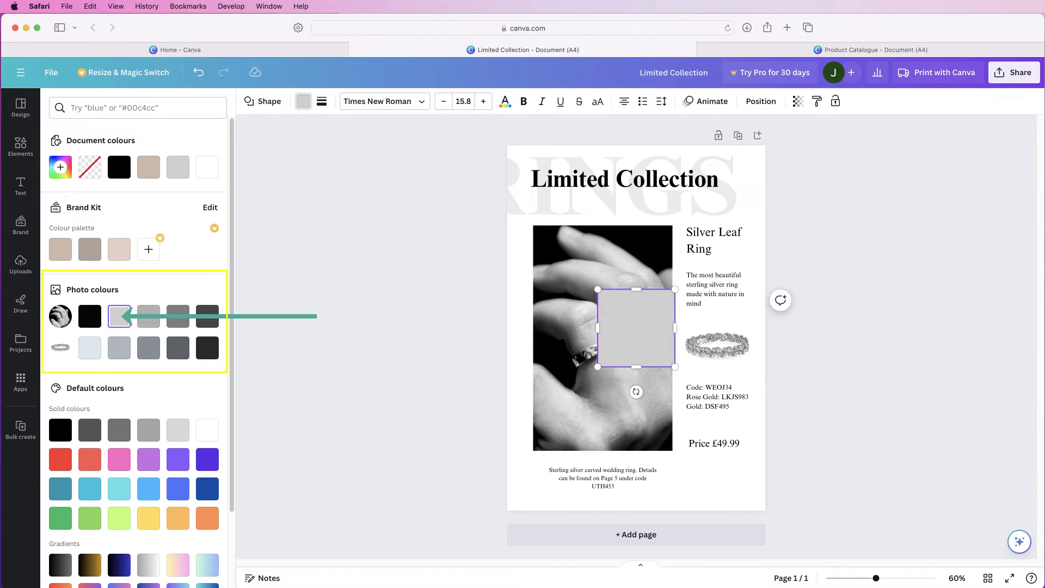
Move the grey square over the photo caption and resize it into a band from the page's left edge to the photo's right edge
drag(636, 328, 546, 468)
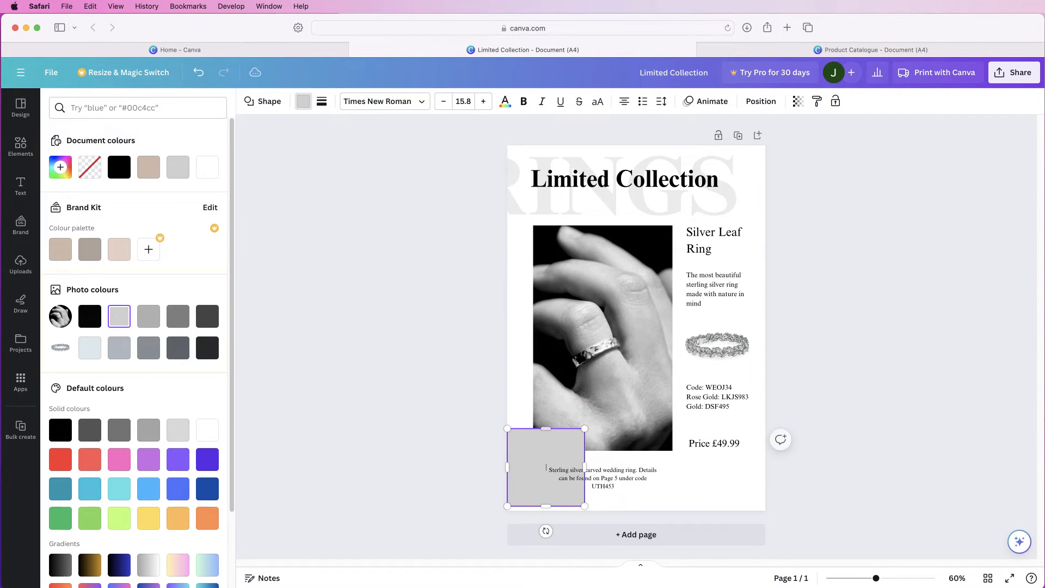
drag(546, 428, 672, 483)
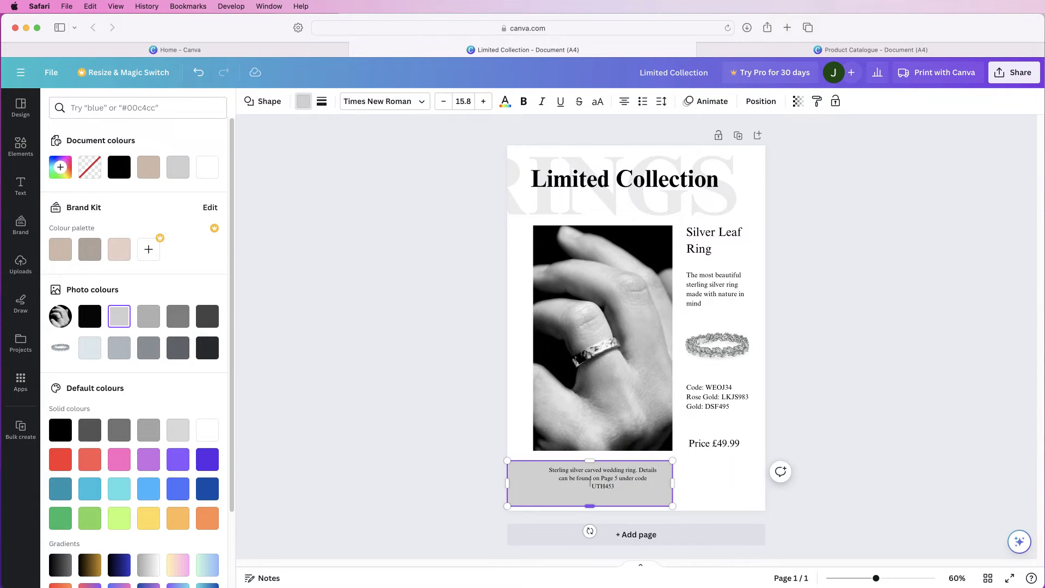
drag(590, 507, 589, 497)
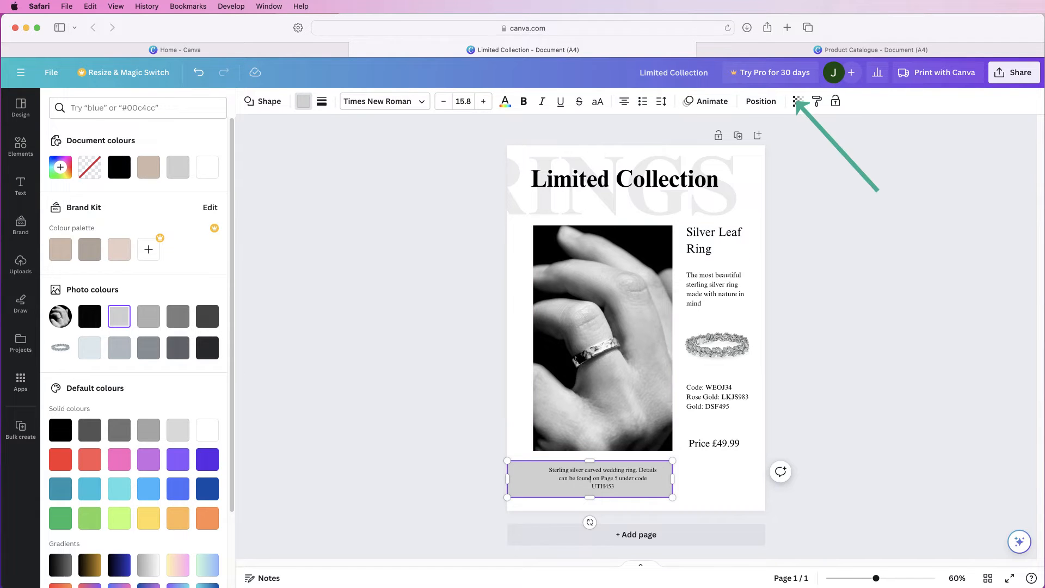
Make the caption's grey band semi-transparent and extend it slightly past the page's left edge
click(798, 101)
drag(799, 144, 762, 145)
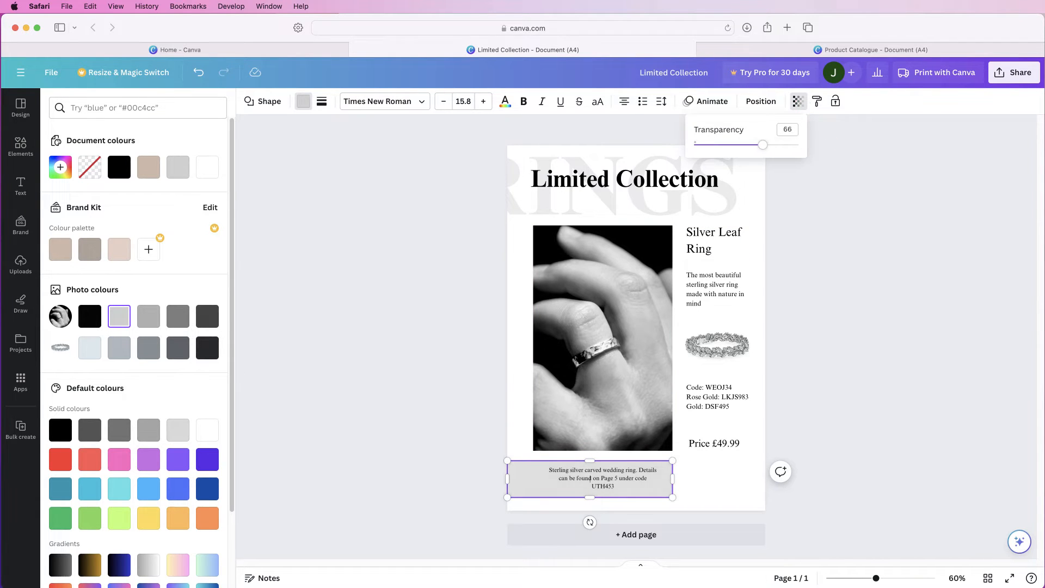
click(714, 480)
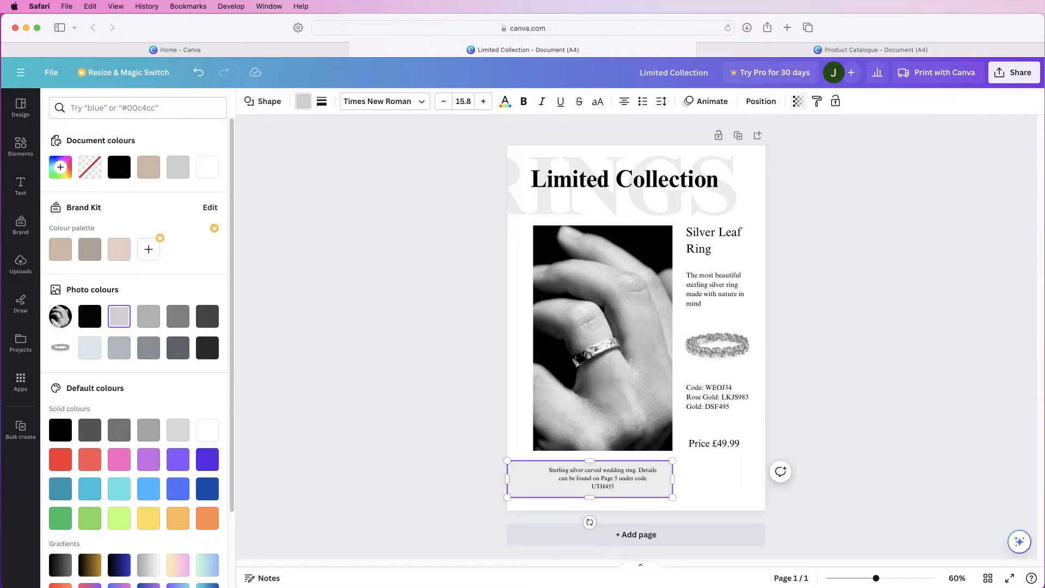
click(512, 479)
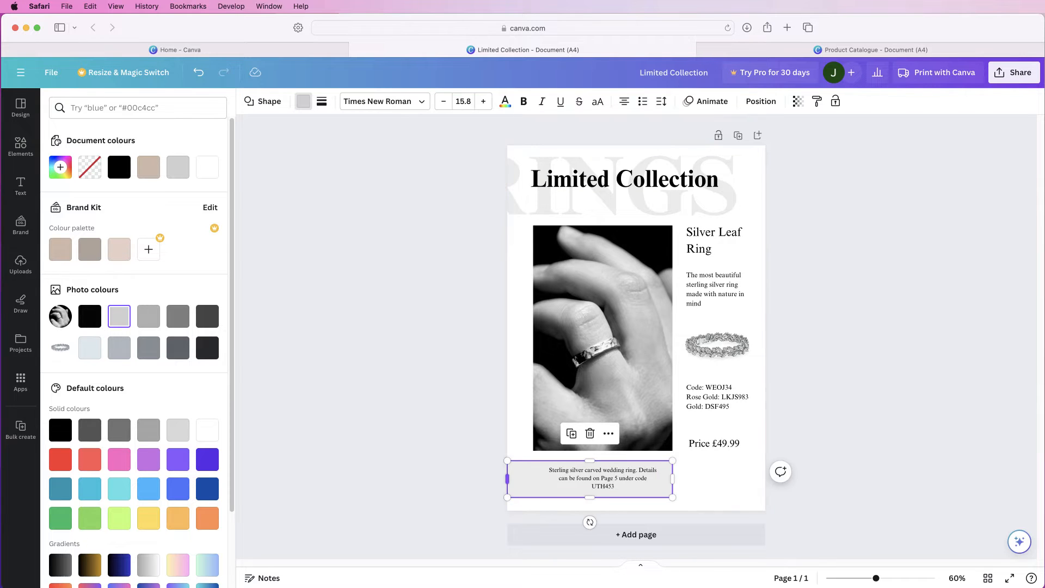
drag(507, 479, 498, 479)
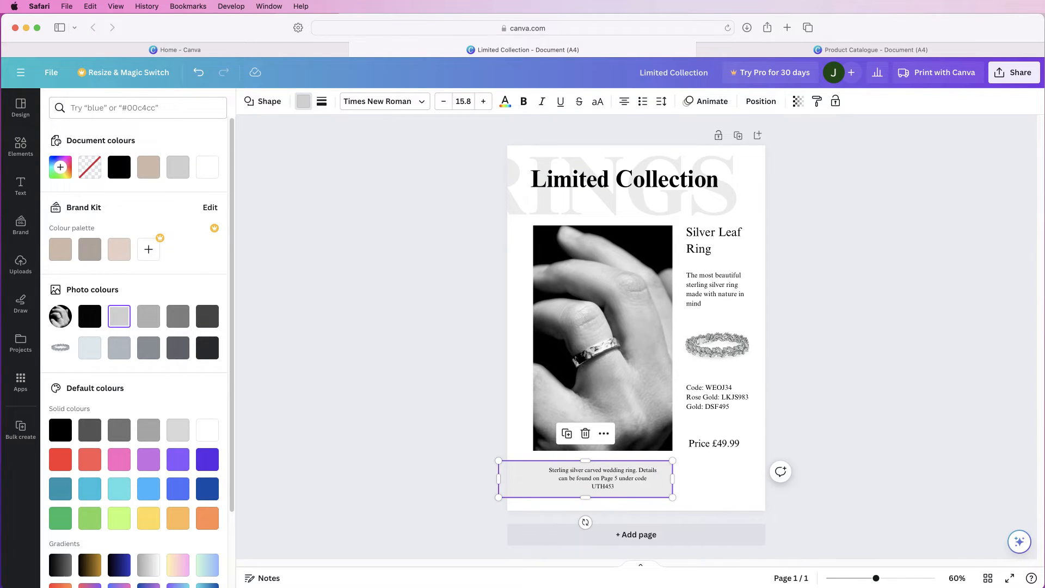
click(716, 480)
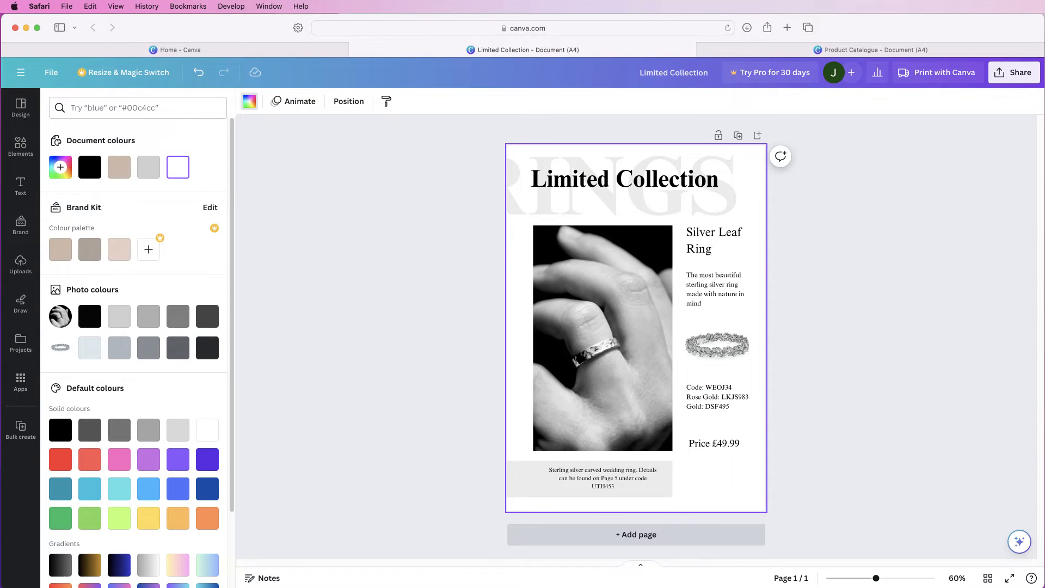
Add a blank second page and place the uploaded spiral halo ring image, reduced in size, in the page's upper-left corner
click(636, 535)
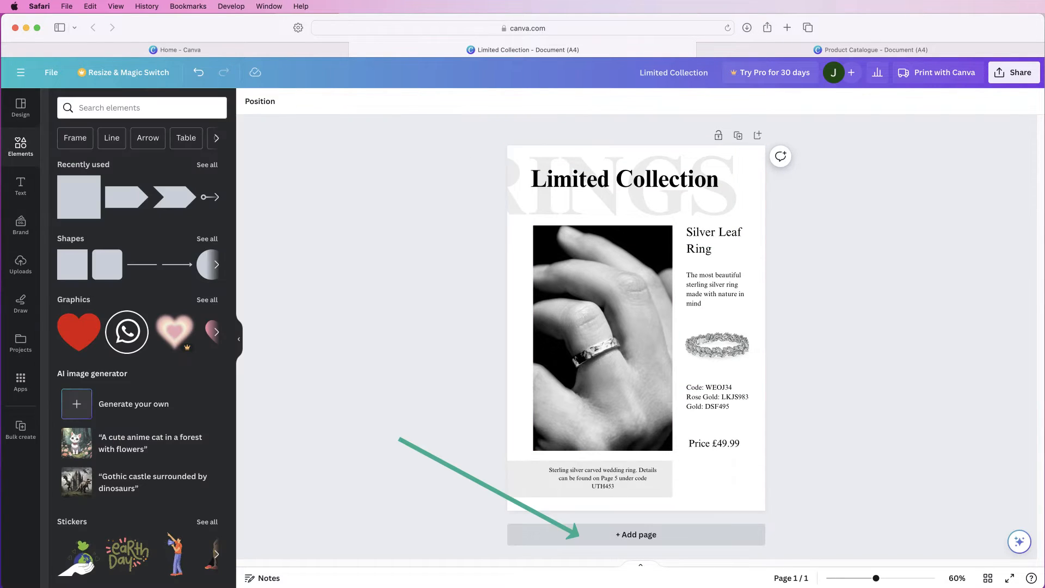
click(577, 534)
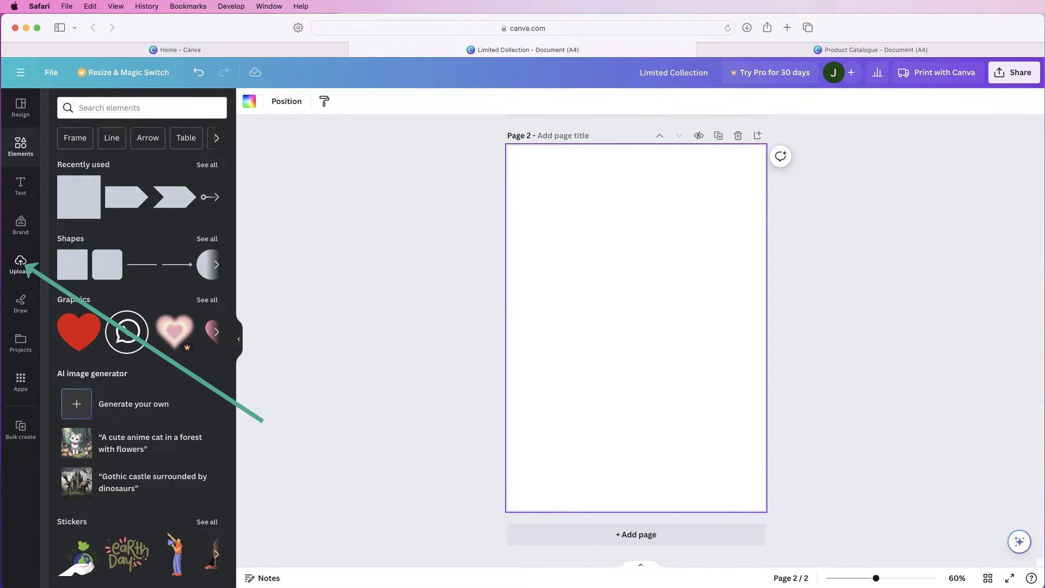
click(20, 264)
drag(179, 289, 626, 257)
drag(716, 352, 627, 264)
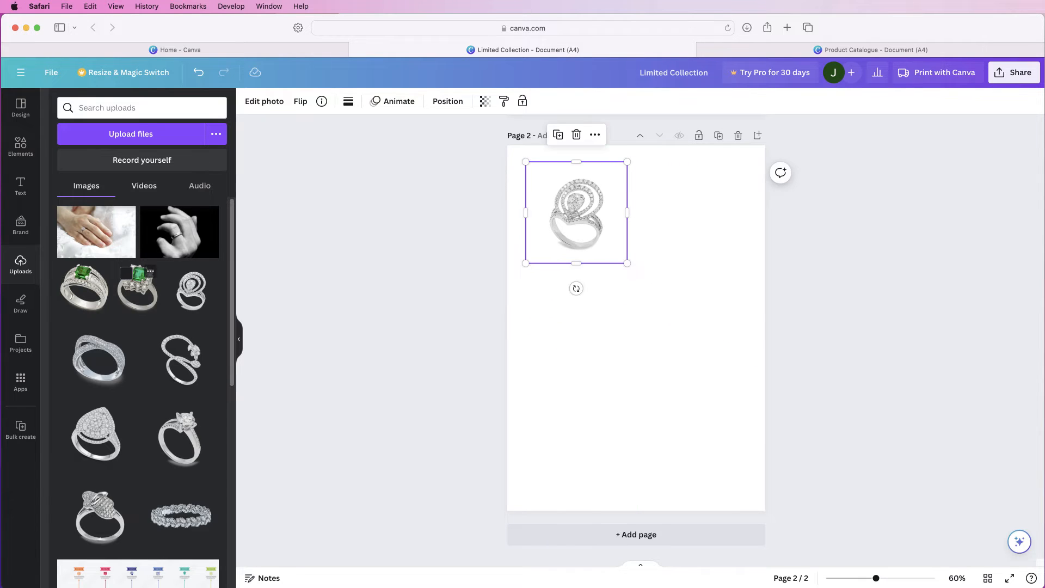
drag(577, 213, 565, 204)
Insert the uploaded open flower, crossover, pear cluster, solitaire, leaf and knot-topped ring images on page 2
drag(182, 358, 599, 397)
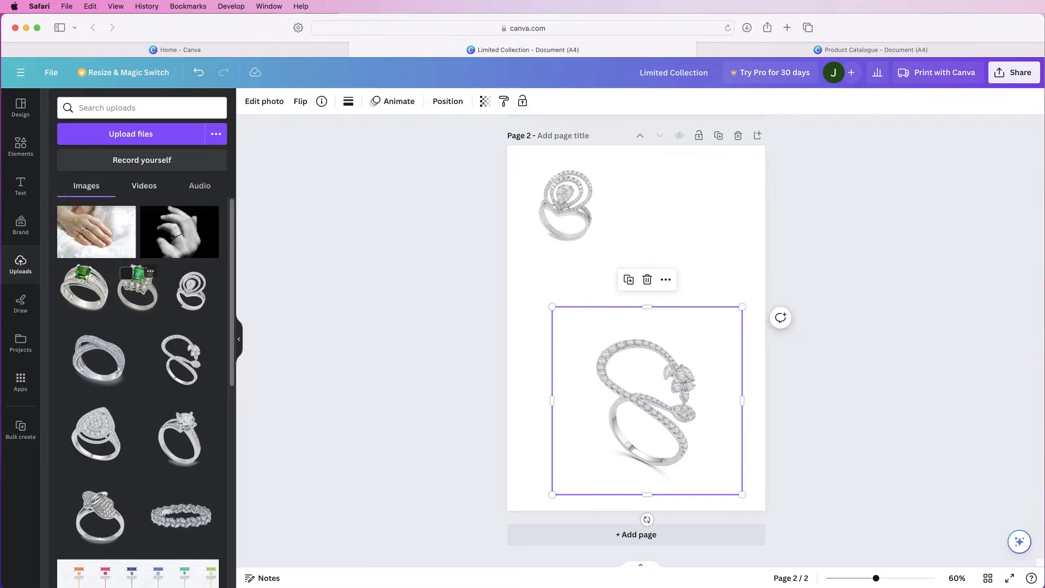
click(98, 359)
click(96, 434)
click(180, 437)
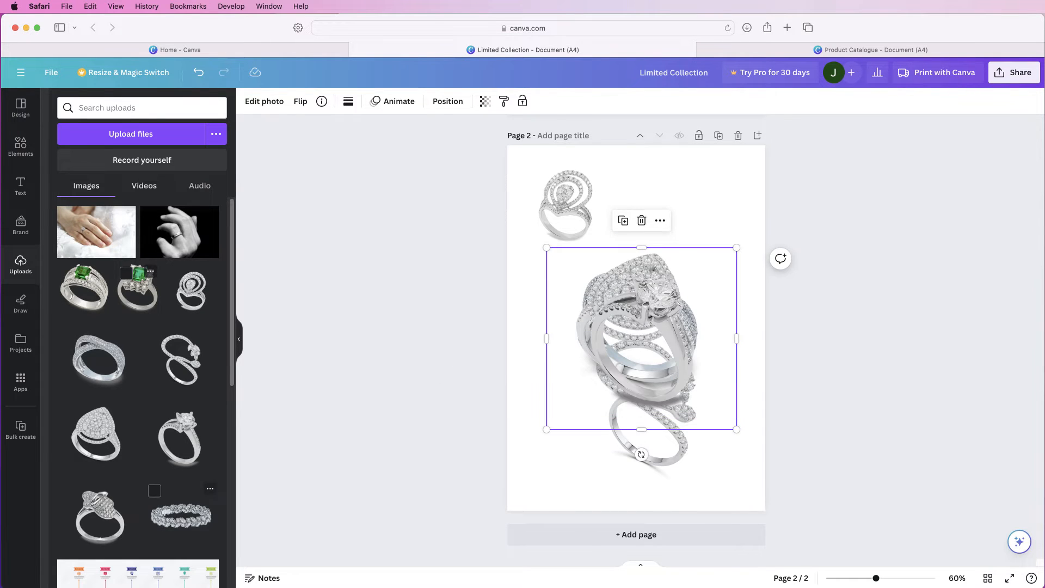
click(181, 515)
click(98, 514)
Shrink the knot-topped, leaf and solitaire rings, placing the first two along the page's right side and the solitaire at the lower left
drag(653, 327, 677, 245)
drag(576, 344, 688, 240)
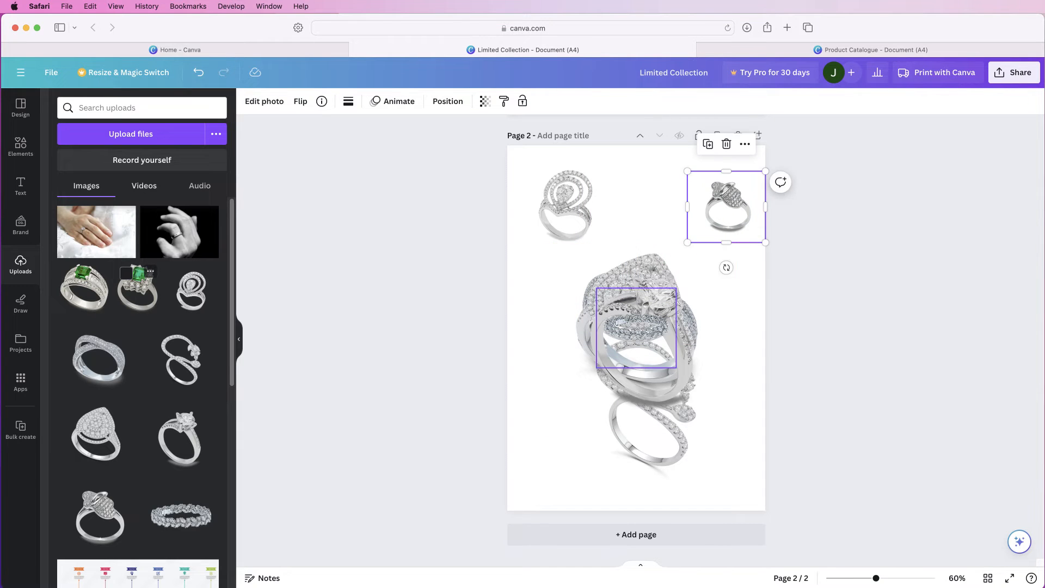
click(669, 297)
drag(676, 284, 642, 338)
click(672, 311)
drag(591, 388, 559, 445)
Shrink the pear cluster, crossover and open flower rings and separate them, with the open flower ring below the spiral halo ring
drag(731, 238, 662, 303)
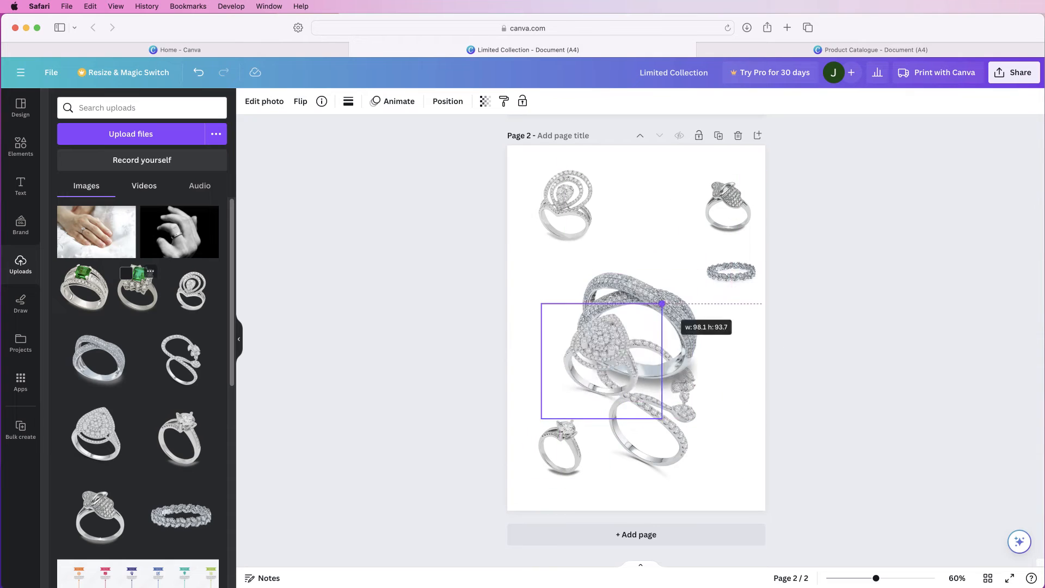
drag(589, 374, 564, 362)
click(672, 311)
drag(732, 243, 672, 296)
click(672, 370)
drag(587, 372, 639, 407)
drag(596, 450, 570, 298)
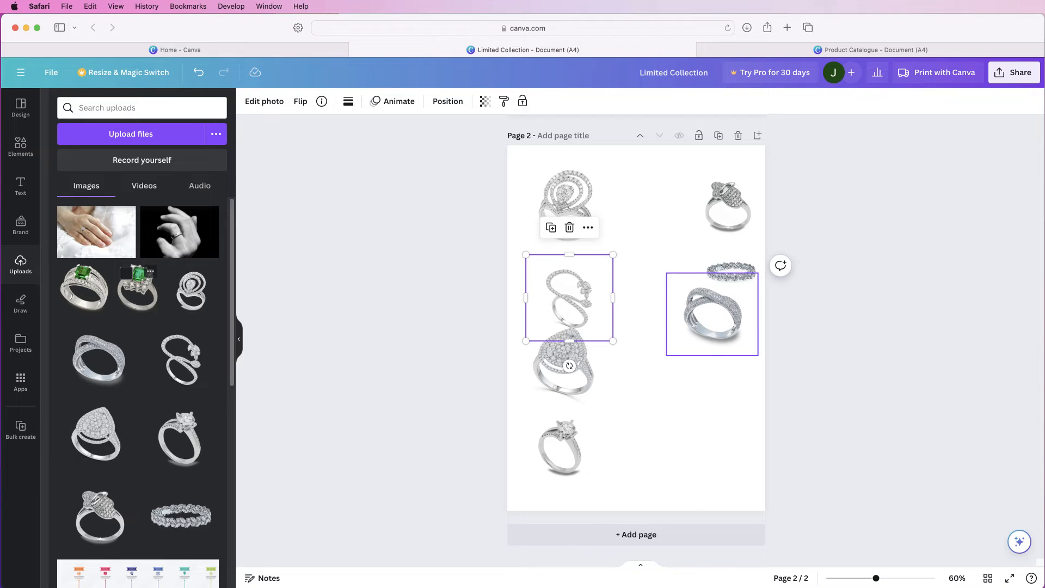
Arrange the pear cluster and knot-topped rings beside the solitaire in the bottom row, with the crossover and leaf rings in the row above
drag(712, 314, 650, 361)
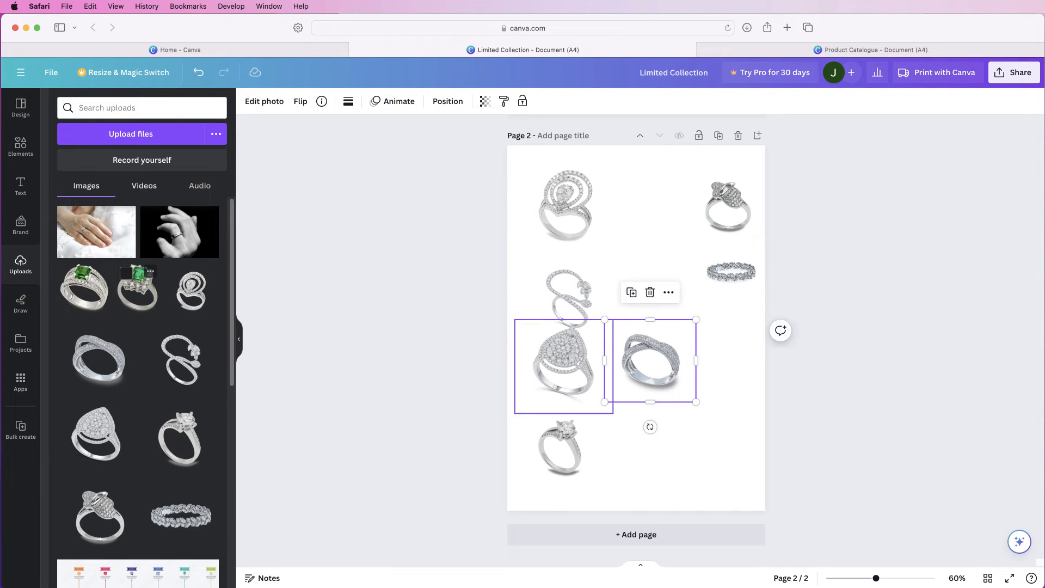
drag(564, 367, 648, 449)
drag(731, 272, 718, 358)
drag(728, 207, 724, 443)
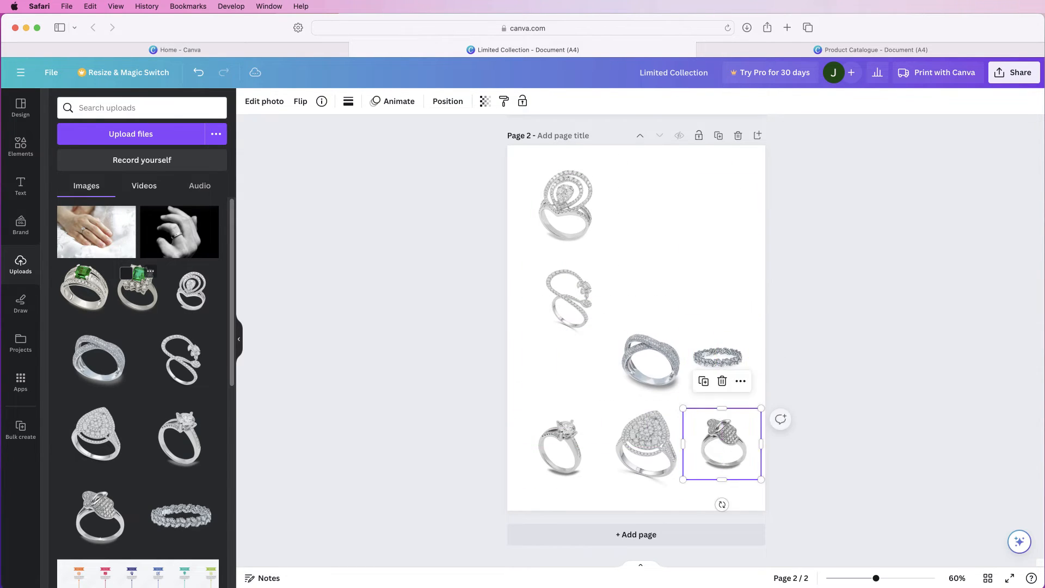
Line up the open flower, crossover and leaf rings in a middle row and nudge the pear cluster ring below
drag(569, 298, 565, 315)
drag(650, 361, 641, 321)
drag(718, 357, 719, 319)
drag(646, 448, 645, 446)
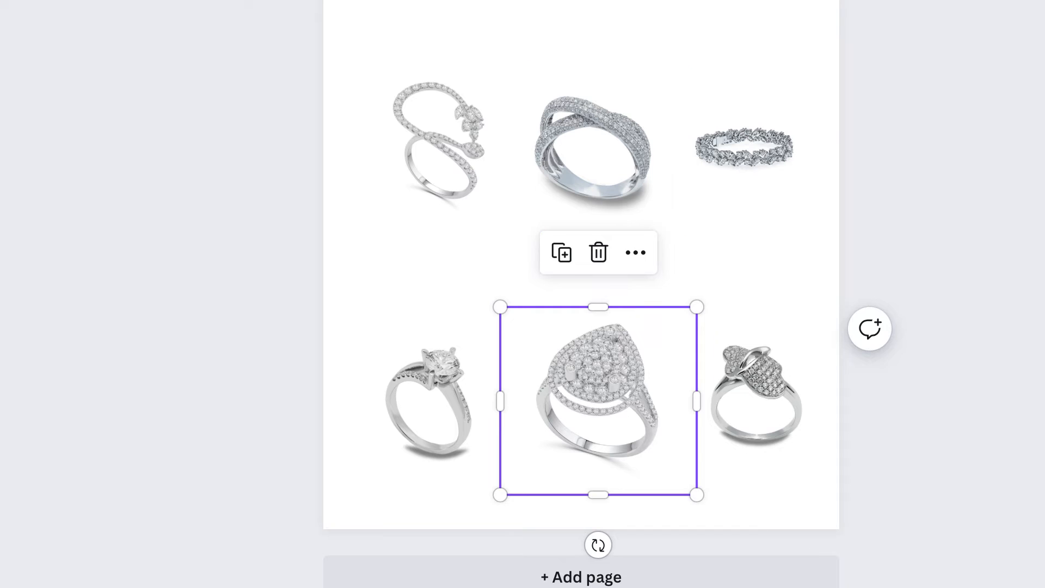
Enlarge the solitaire and knot-topped rings slightly and reposition them on either side of the pear cluster ring
mouse_move(598, 400)
mouse_down()
mouse_move(598, 138)
mouse_move(592, 398)
mouse_up()
drag(428, 401, 580, 144)
drag(660, 220, 683, 242)
drag(592, 155, 430, 392)
drag(757, 395, 581, 140)
drag(671, 222, 684, 234)
drag(589, 147, 742, 392)
Enlarge the open flower ring and reposition it at the start of the middle row
drag(440, 139, 589, 136)
drag(677, 48, 742, 0)
drag(618, 106, 438, 122)
Raise the crossover ring photo's white balance temperature to 15 and warm the leaf ring photo in the same way
scroll(561, 218, up, 2)
click(560, 223)
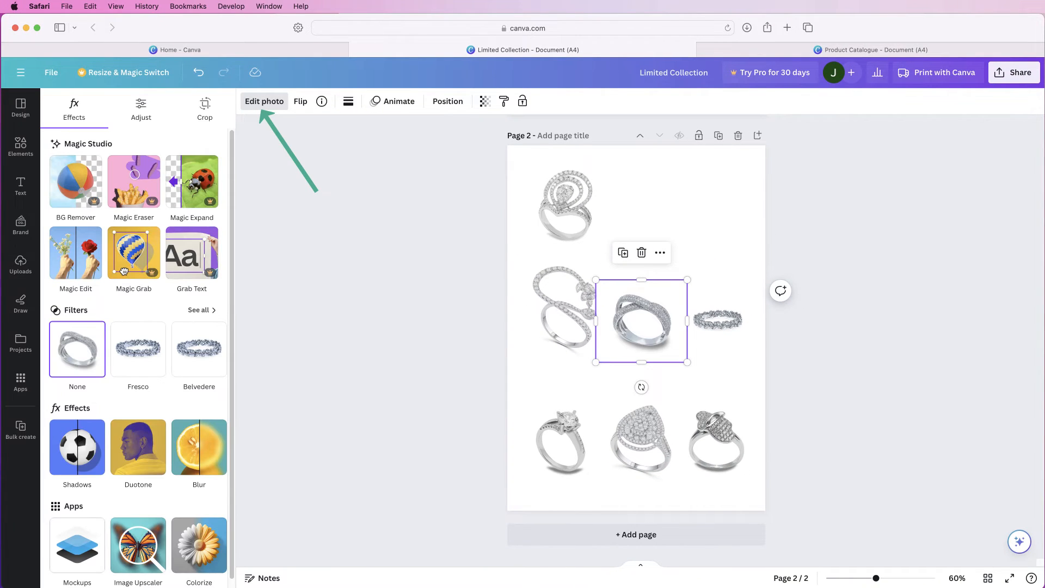
click(141, 106)
drag(134, 267, 135, 266)
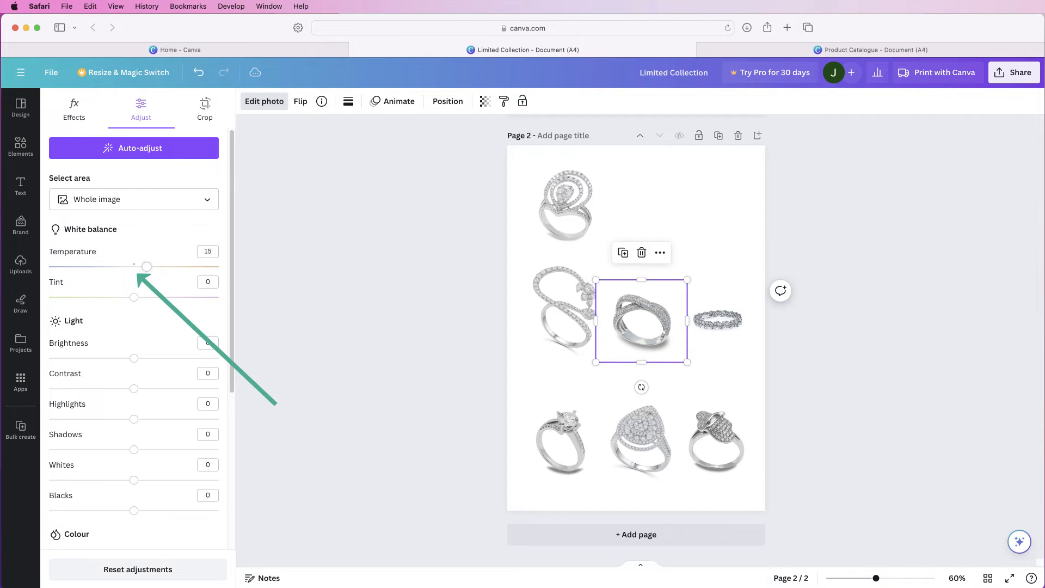
click(718, 320)
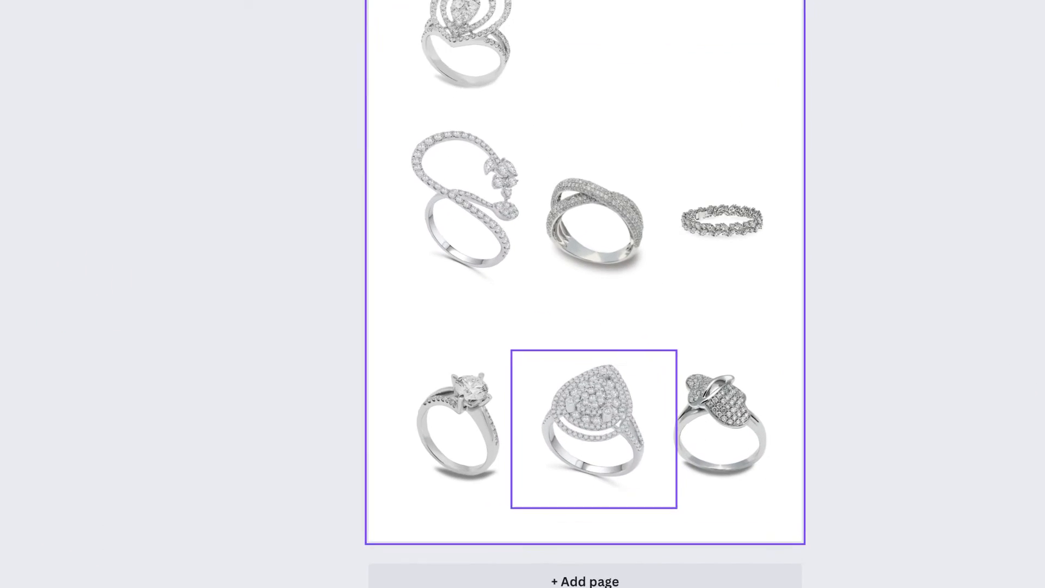
Nudge the pear cluster and knot-topped rings so their bases line up with the solitaire ring
drag(640, 443, 639, 446)
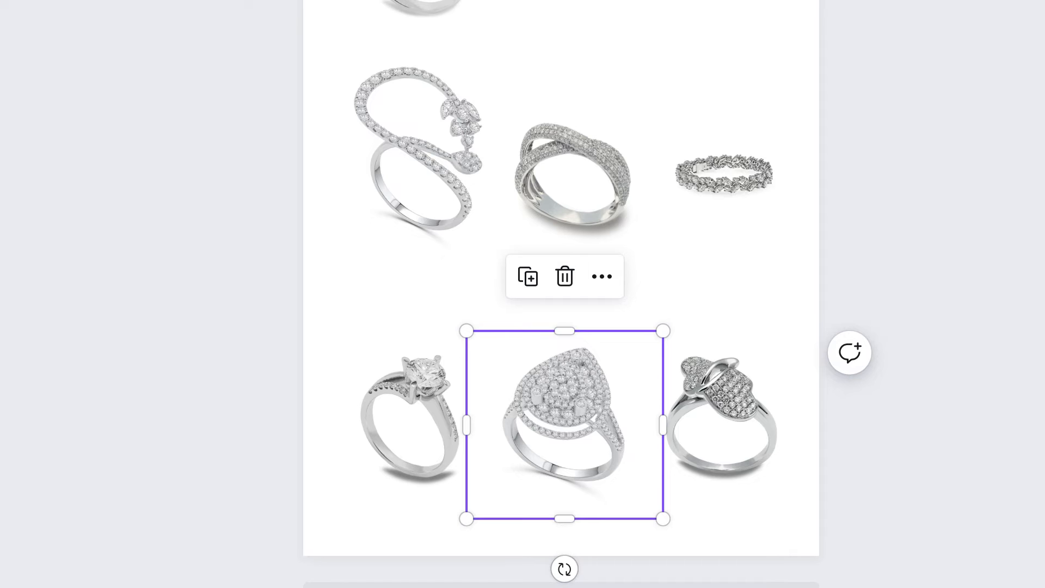
mouse_move(565, 425)
mouse_down()
mouse_move(572, 431)
mouse_move(561, 423)
mouse_move(572, 410)
mouse_move(554, 415)
mouse_move(577, 415)
mouse_move(564, 427)
mouse_move(551, 406)
mouse_move(579, 407)
mouse_move(569, 430)
mouse_up()
drag(717, 417, 728, 426)
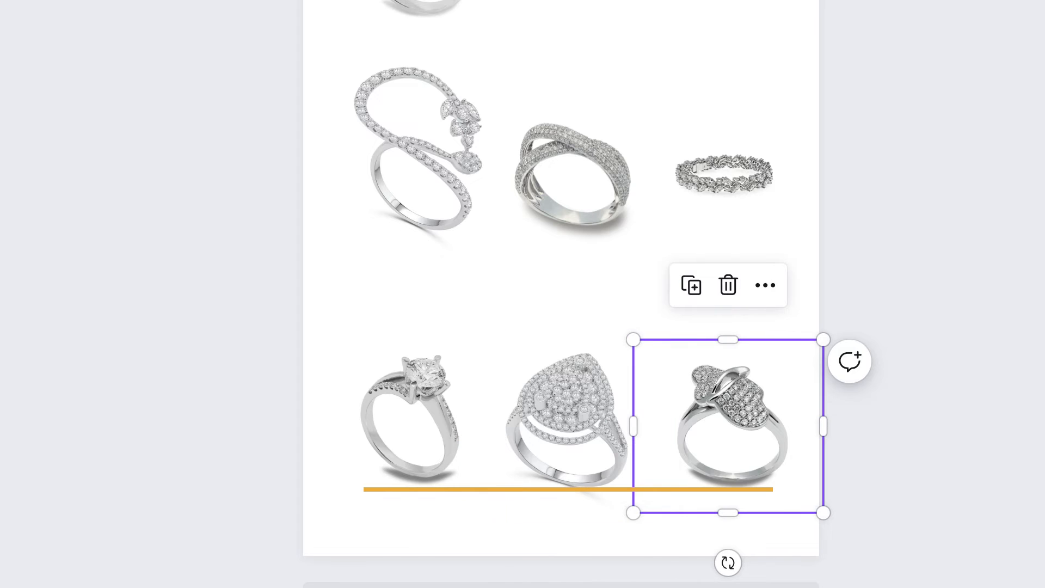
Group the three bottom-row rings and move the group slightly up the page
drag(393, 313, 613, 422)
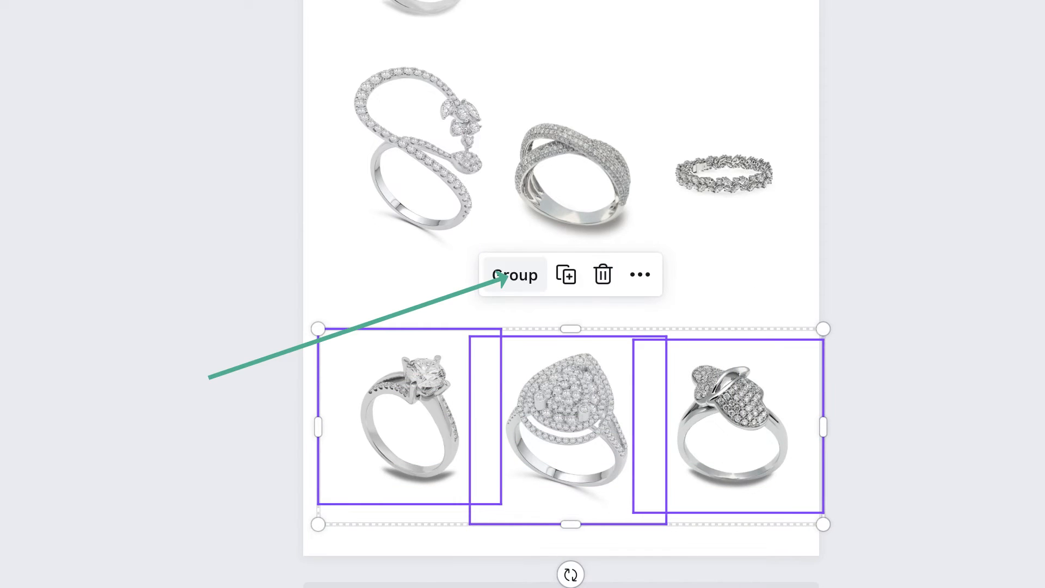
key(ctrl+g)
mouse_move(613, 423)
mouse_down()
mouse_move(624, 402)
mouse_move(597, 397)
mouse_move(615, 386)
mouse_move(602, 395)
mouse_move(604, 384)
mouse_up()
Enlarge the leaf ring and reposition it level with the crossover ring in the middle row
click(585, 188)
drag(585, 188, 591, 194)
click(724, 176)
drag(786, 114, 808, 92)
drag(735, 166, 724, 184)
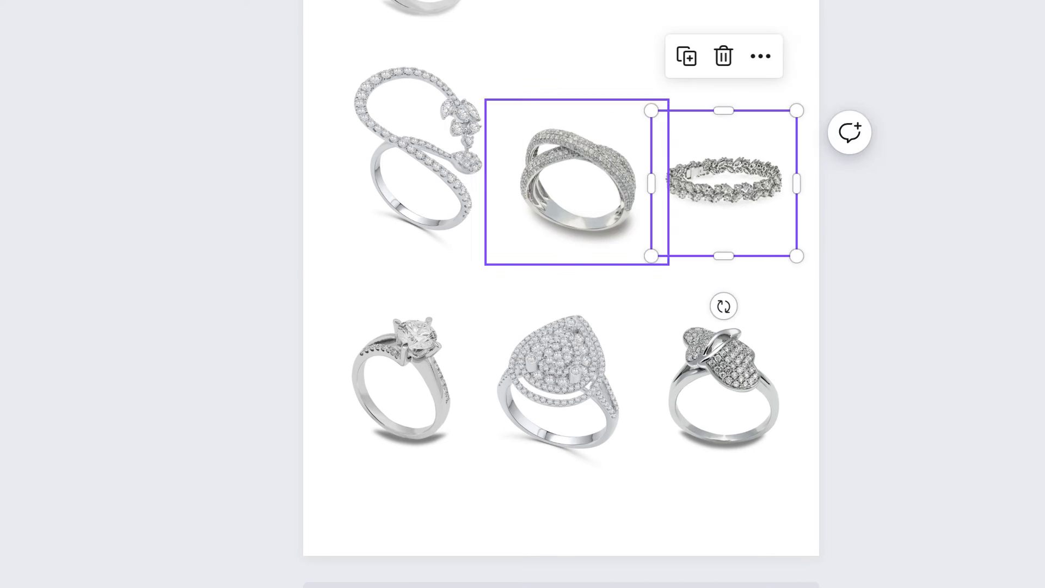
drag(578, 183, 569, 179)
Group the three middle-row rings and move the group slightly higher beneath the spiral halo ring
right_click(606, 184)
drag(750, 64, 439, 197)
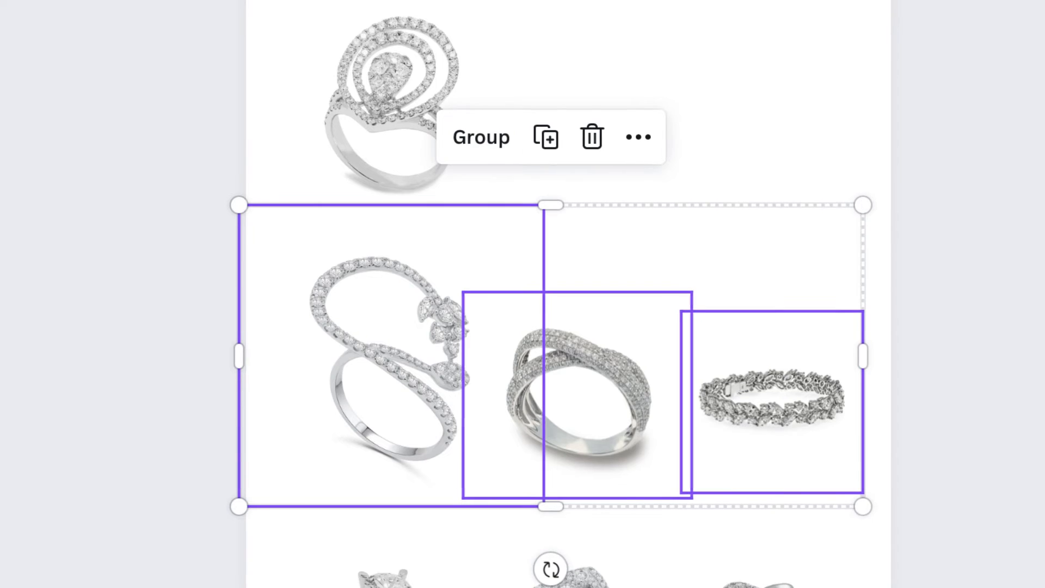
click(481, 137)
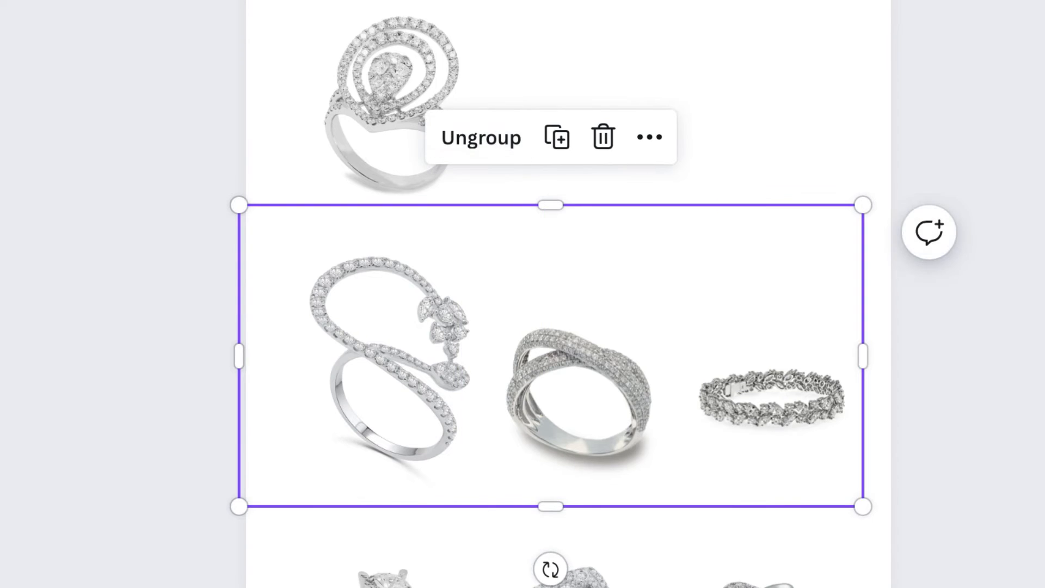
mouse_move(545, 332)
mouse_down()
mouse_move(530, 319)
mouse_move(539, 326)
mouse_move(548, 313)
mouse_up()
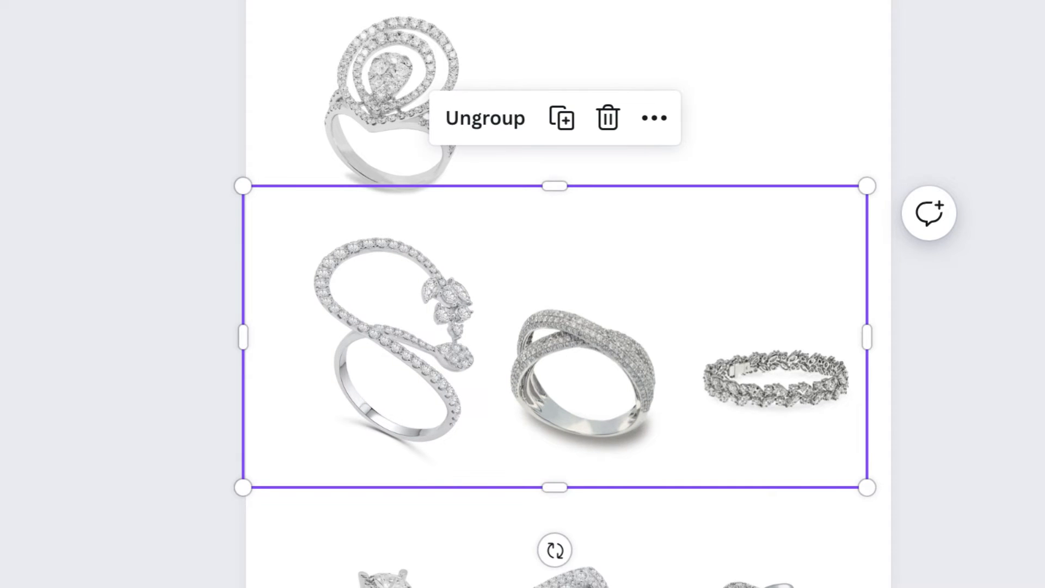
click(558, 509)
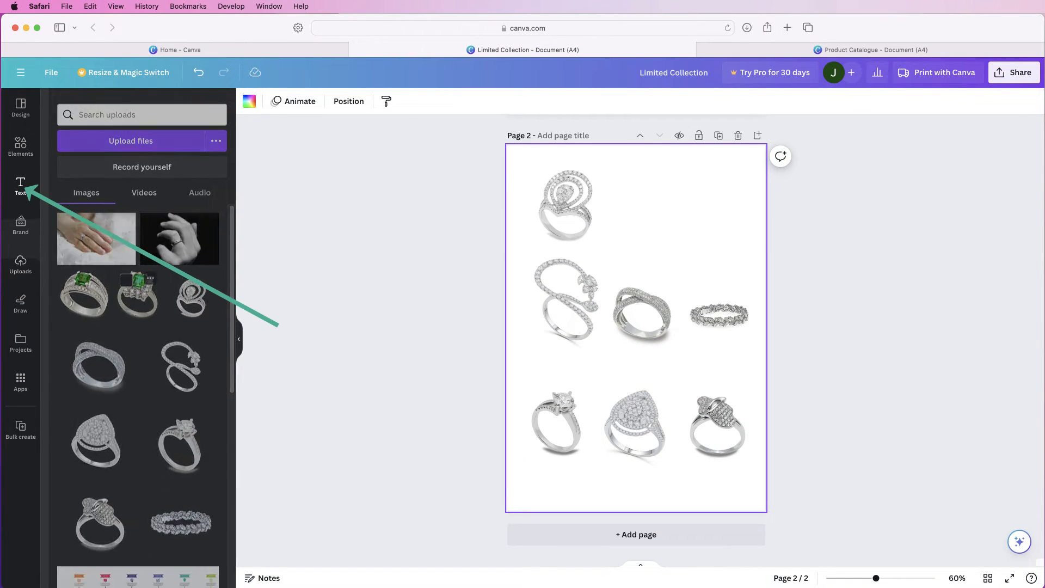
Add the subheading "Heart diamond ring" beside the spiral halo ring, with its "200 stunning diamonds…" description aligned underneath
click(21, 185)
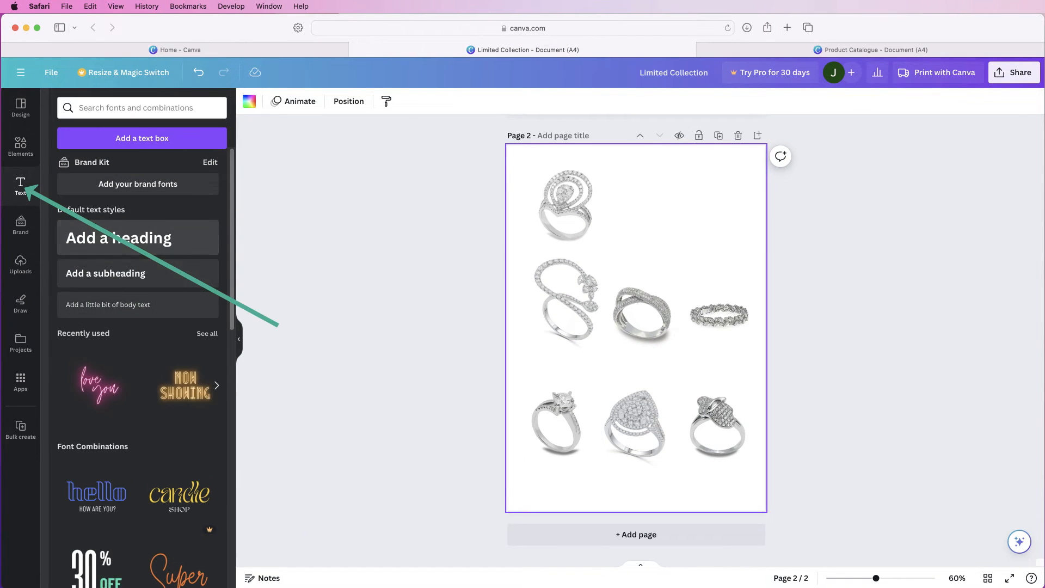
click(191, 278)
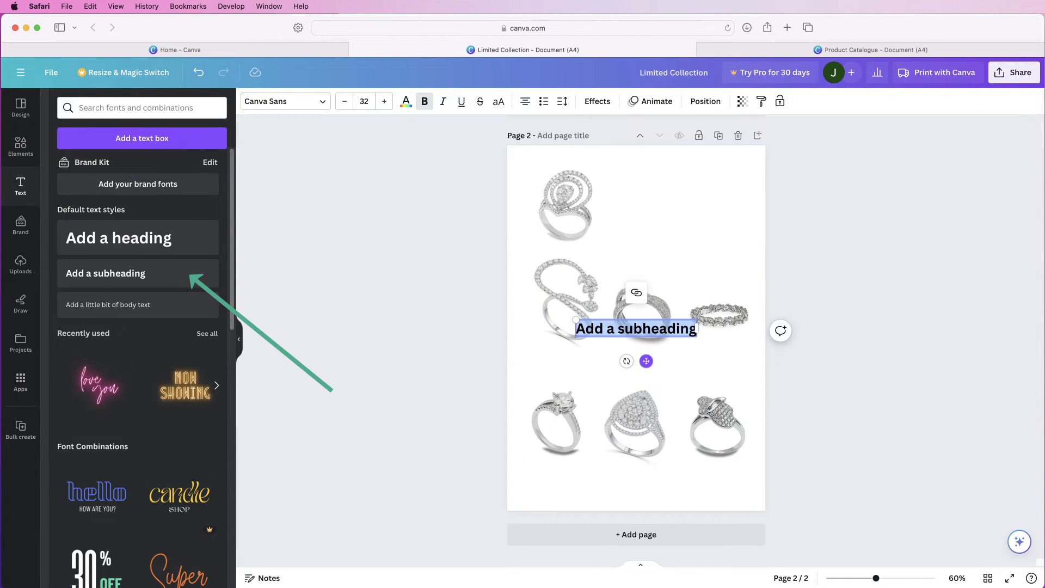
drag(636, 328, 672, 186)
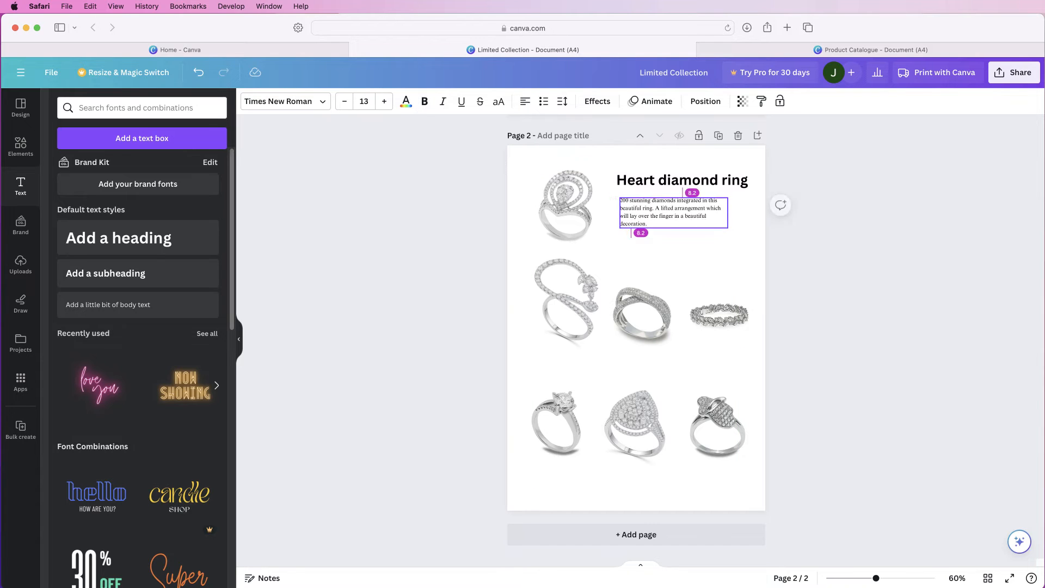
drag(673, 213, 670, 213)
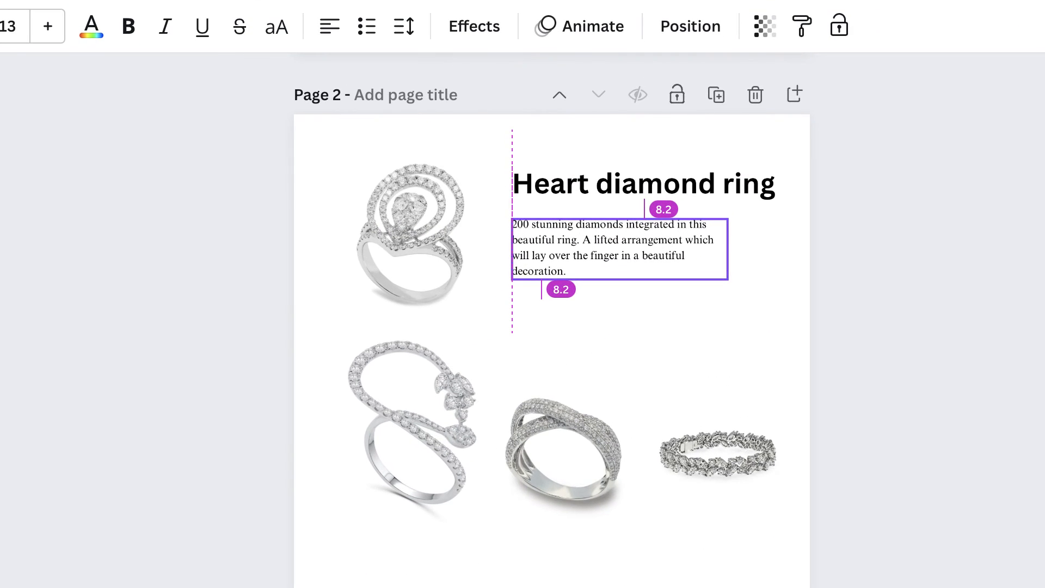
drag(639, 330, 639, 329)
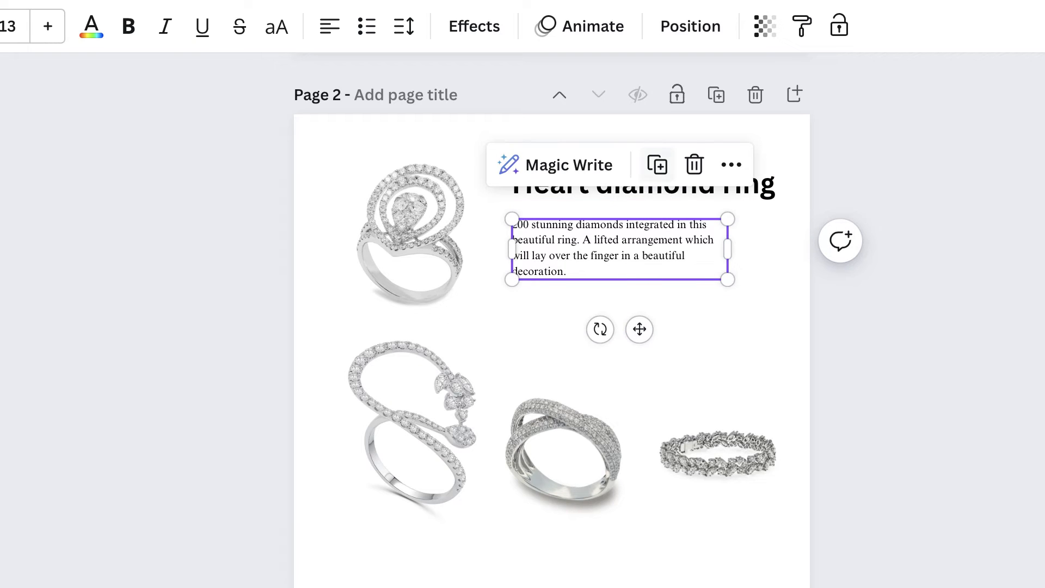
Duplicate the description below itself, replace the copy's text with "Price £35.99" and "Code UHEY654", and shrink it slightly
click(657, 164)
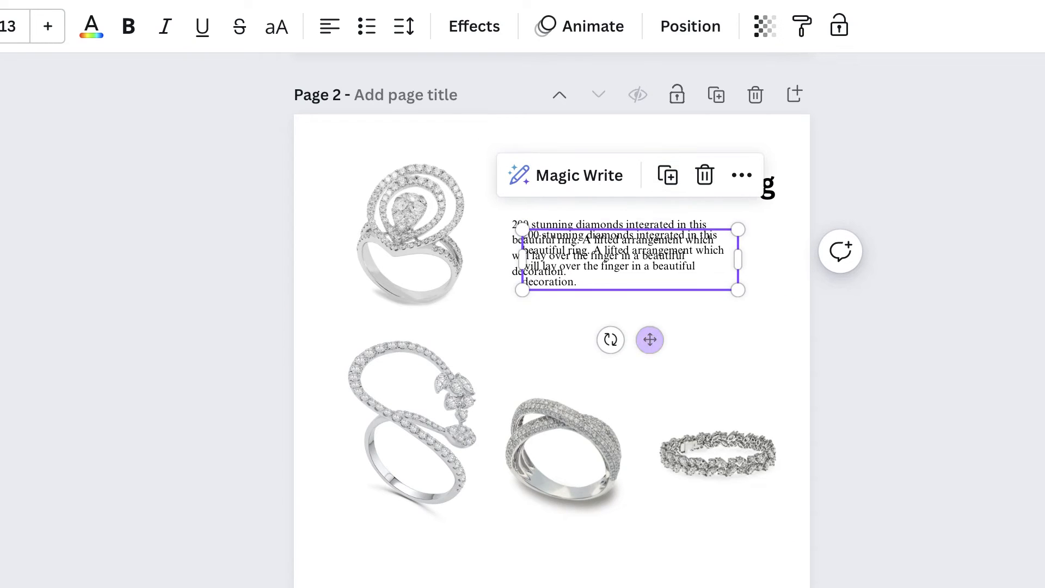
drag(649, 339, 647, 401)
drag(628, 321, 620, 320)
double_click(620, 320)
text(Price £35.99 Code UHEY654)
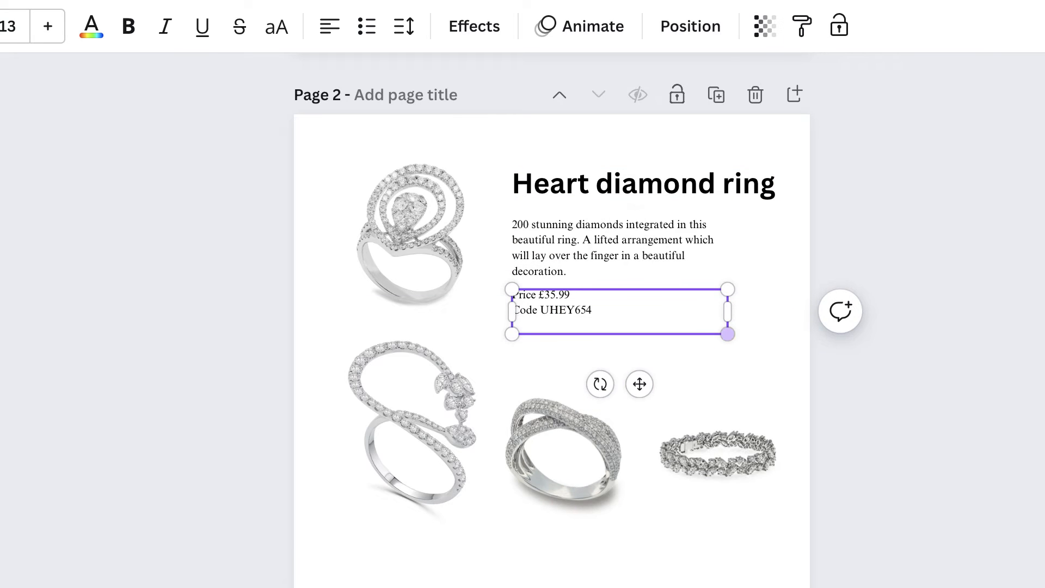
drag(727, 334, 723, 332)
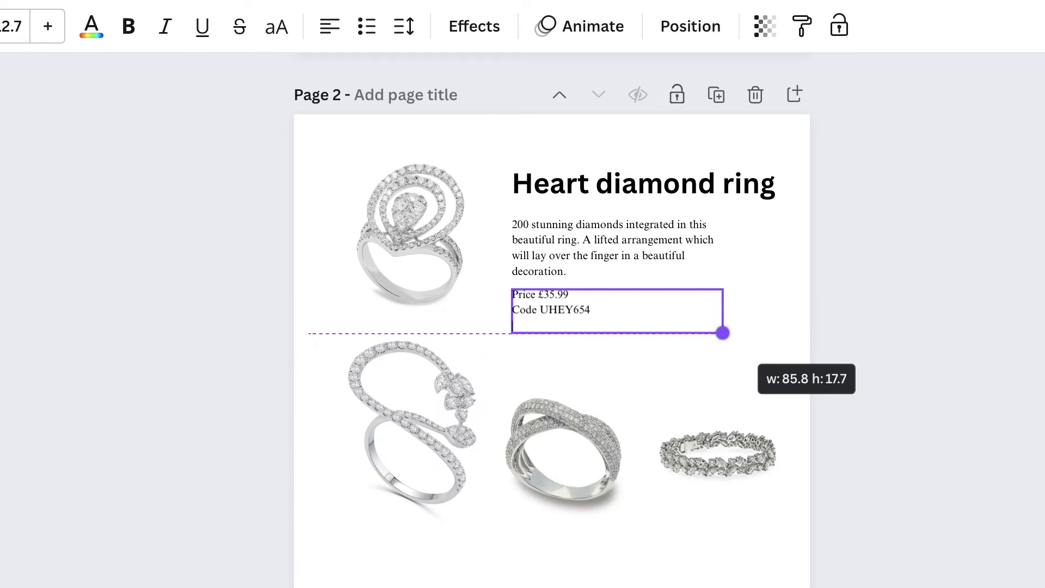
Move the heading, description and price text slightly up and align the three text boxes to their left edges
drag(620, 248, 622, 238)
drag(625, 184, 624, 179)
drag(621, 312, 622, 299)
mouse_move(595, 138)
mouse_down()
mouse_move(566, 252)
mouse_move(597, 261)
mouse_up()
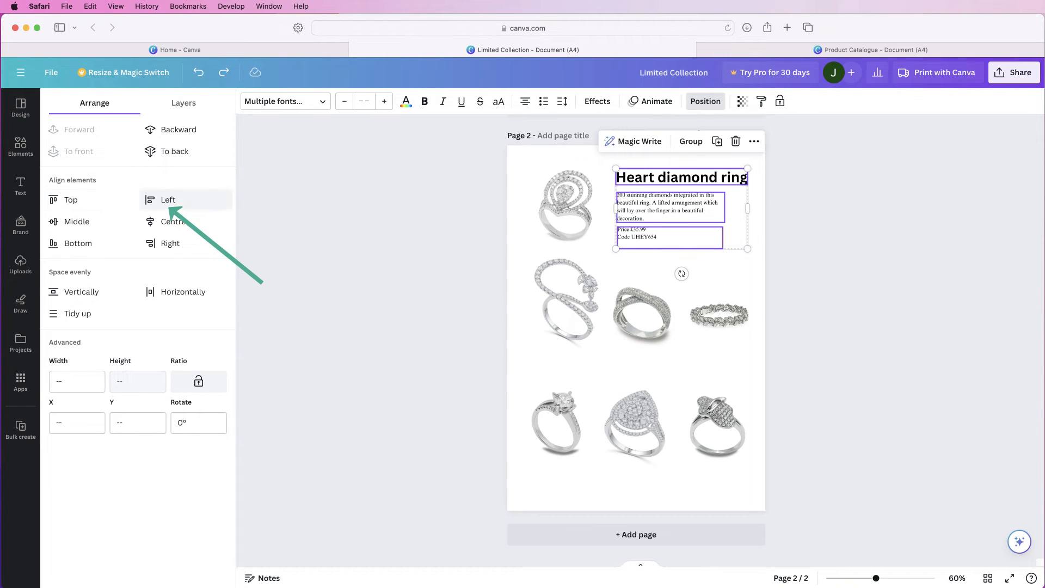
click(166, 201)
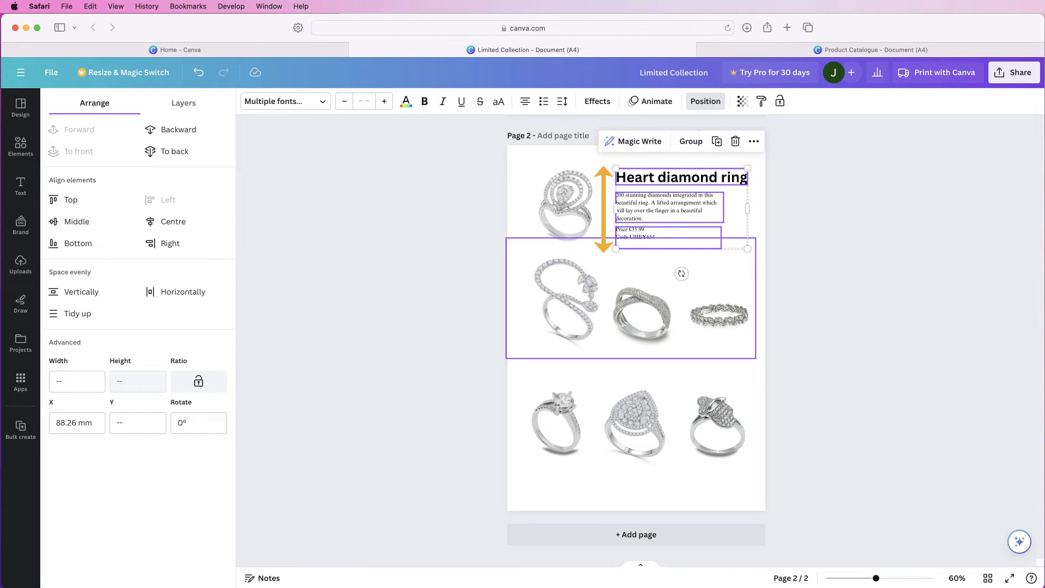
click(635, 371)
Duplicate the description under the open flower ring and change it to "Flower snake ring", "Code: UYE234" and "Price £56.99"
click(670, 208)
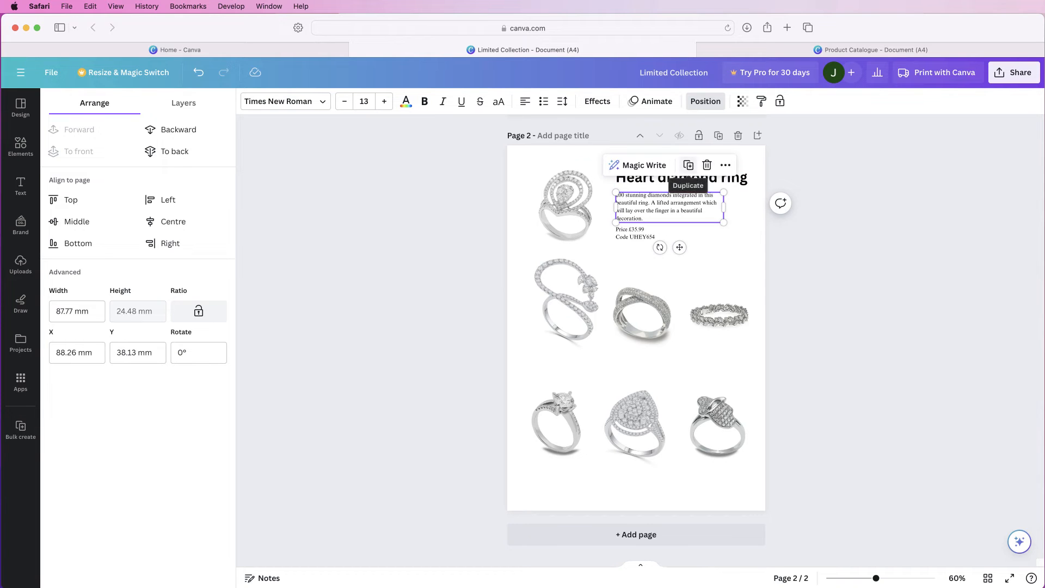
click(689, 165)
drag(680, 228, 566, 366)
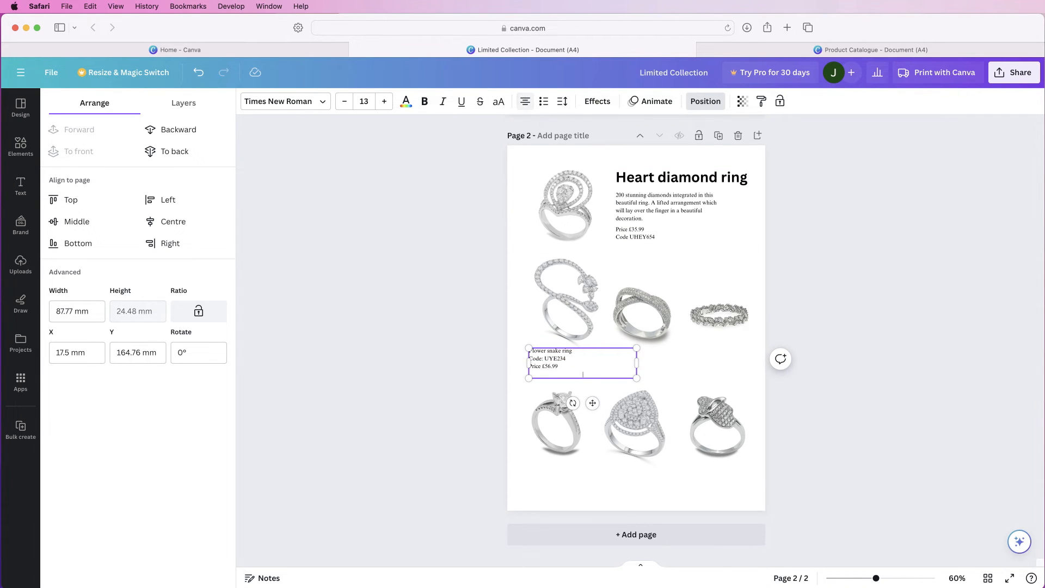
Centre the flower snake ring caption's text, narrow its text box and position it beneath the ring
click(525, 102)
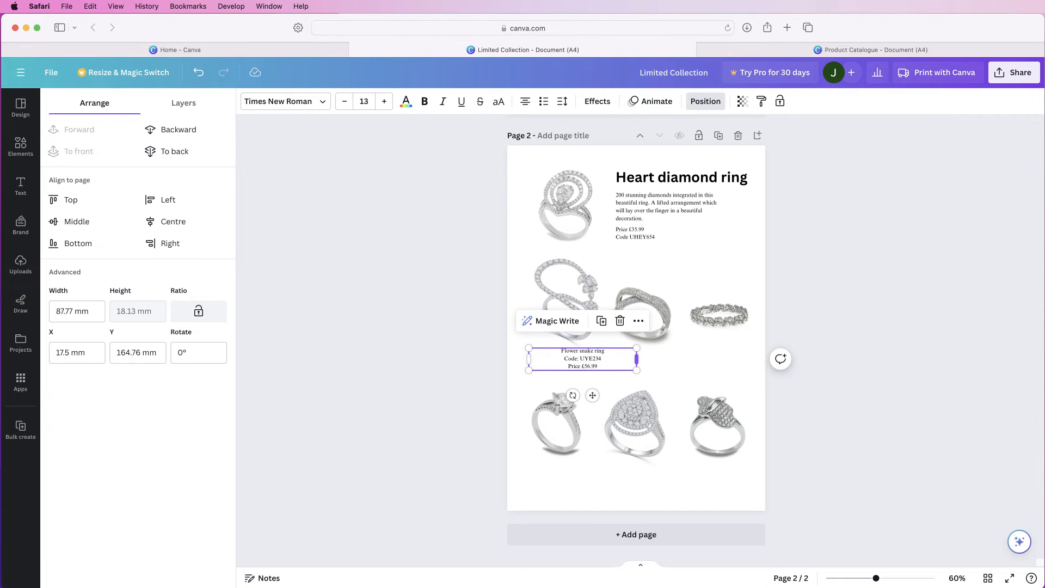
drag(636, 359, 585, 359)
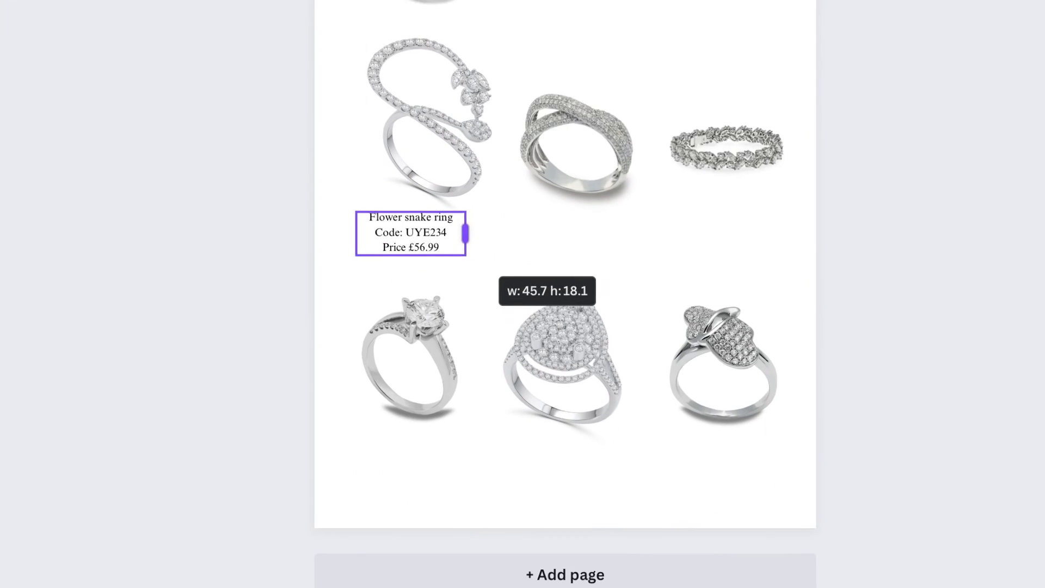
drag(466, 233, 463, 233)
mouse_move(414, 234)
mouse_down()
mouse_move(432, 233)
mouse_move(429, 242)
mouse_move(431, 222)
mouse_move(427, 241)
mouse_up()
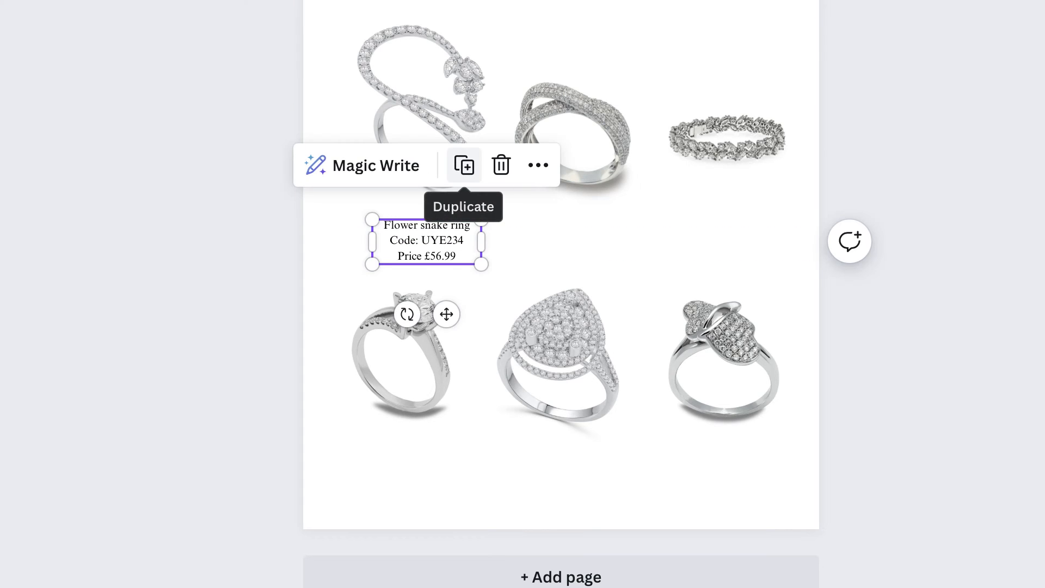
Make five duplicates of the flower snake ring caption
click(465, 165)
click(475, 175)
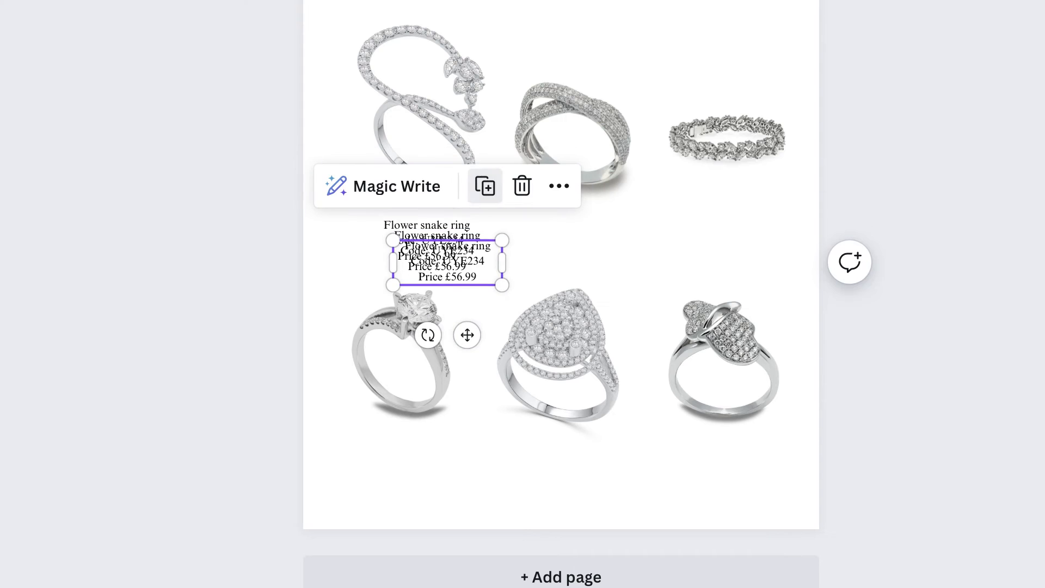
click(485, 186)
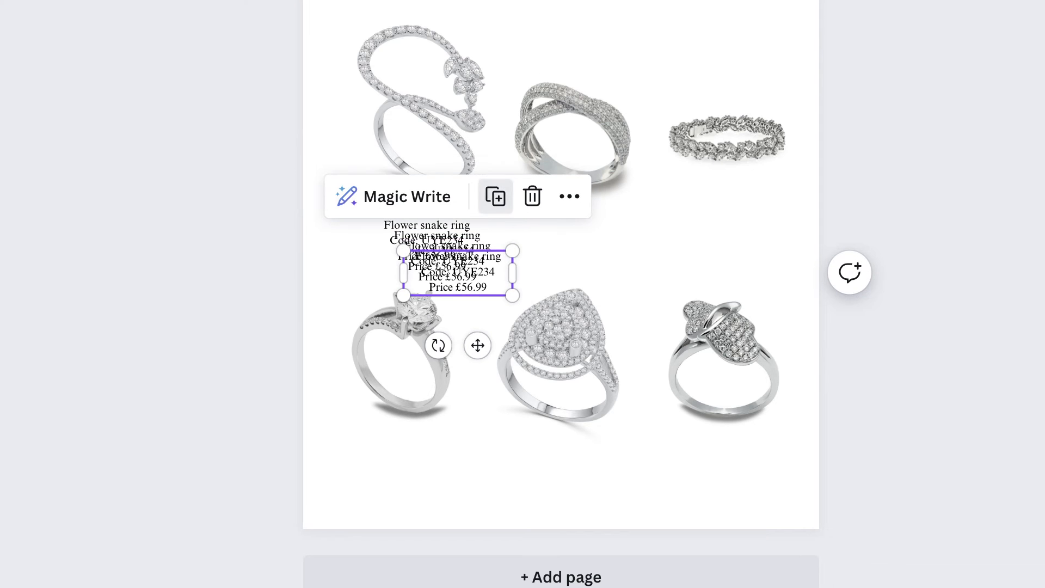
click(495, 196)
click(506, 207)
Place the duplicated captions beneath the other five rings in the middle and bottom rows
drag(499, 367, 732, 312)
click(472, 292)
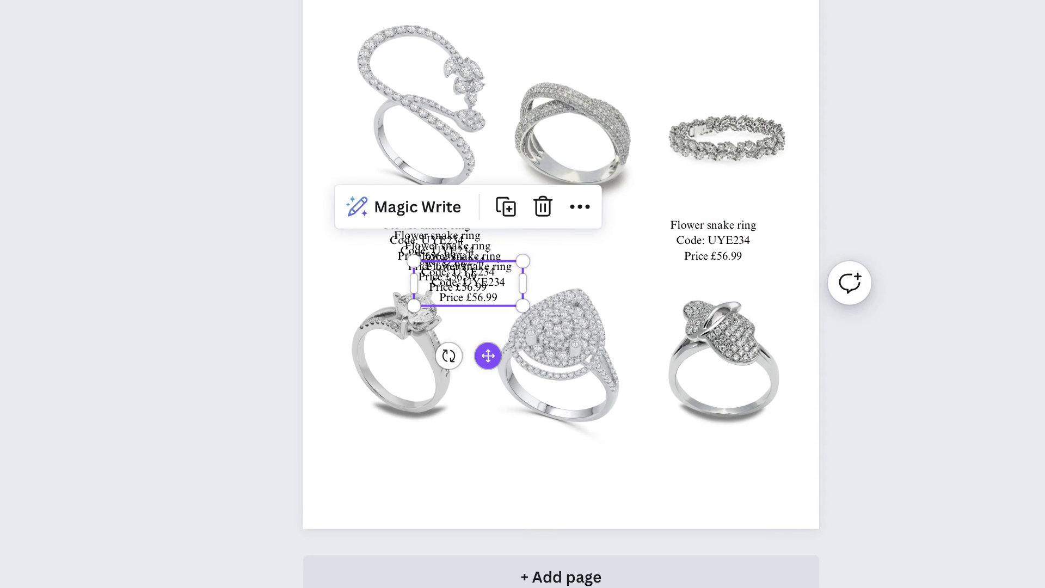
drag(487, 356, 595, 320)
click(458, 275)
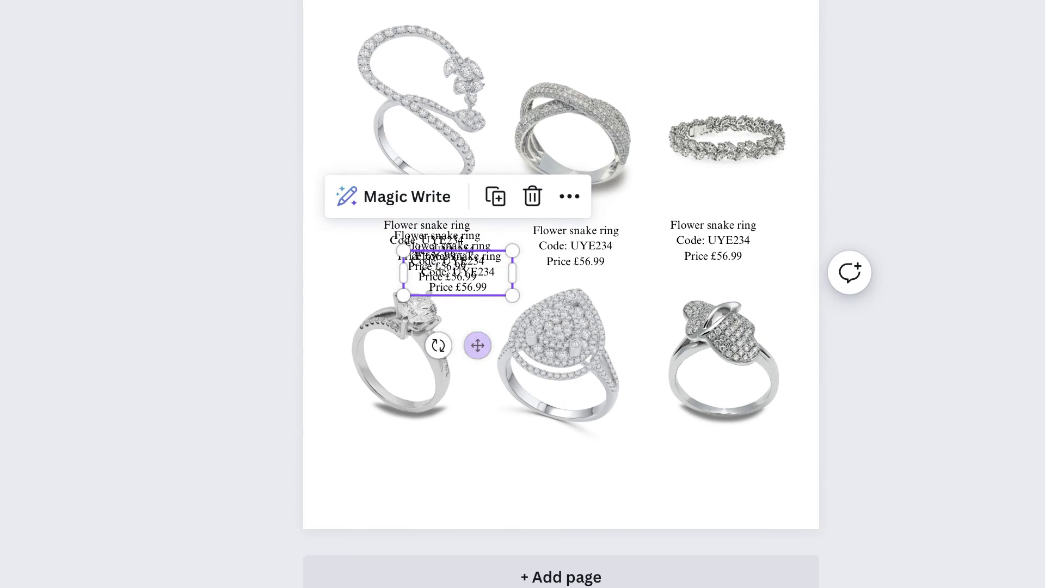
drag(477, 345, 749, 531)
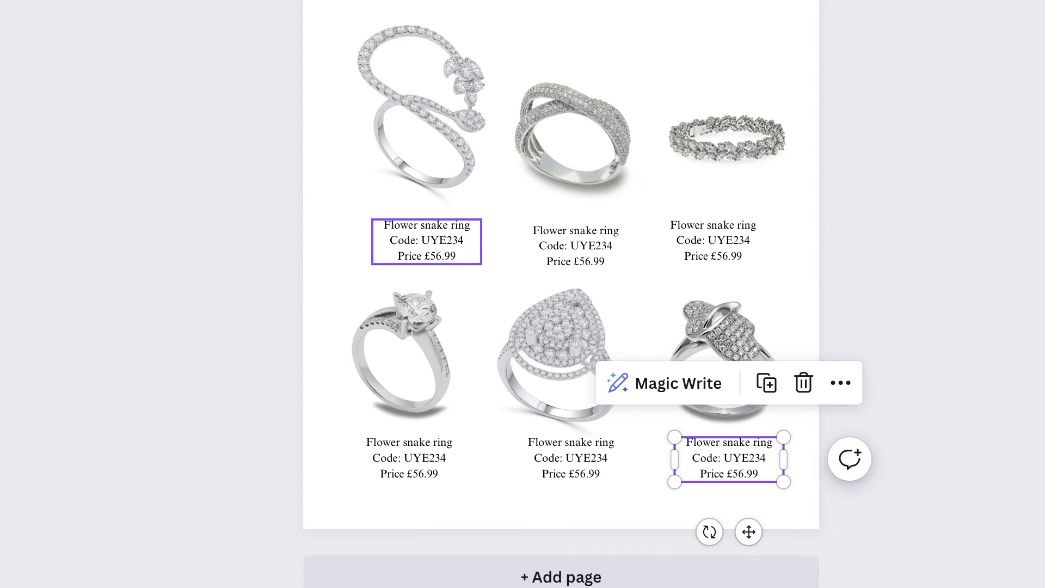
Shift the open flower ring's caption slightly left and align the leaf ring's caption with the one below it
click(427, 241)
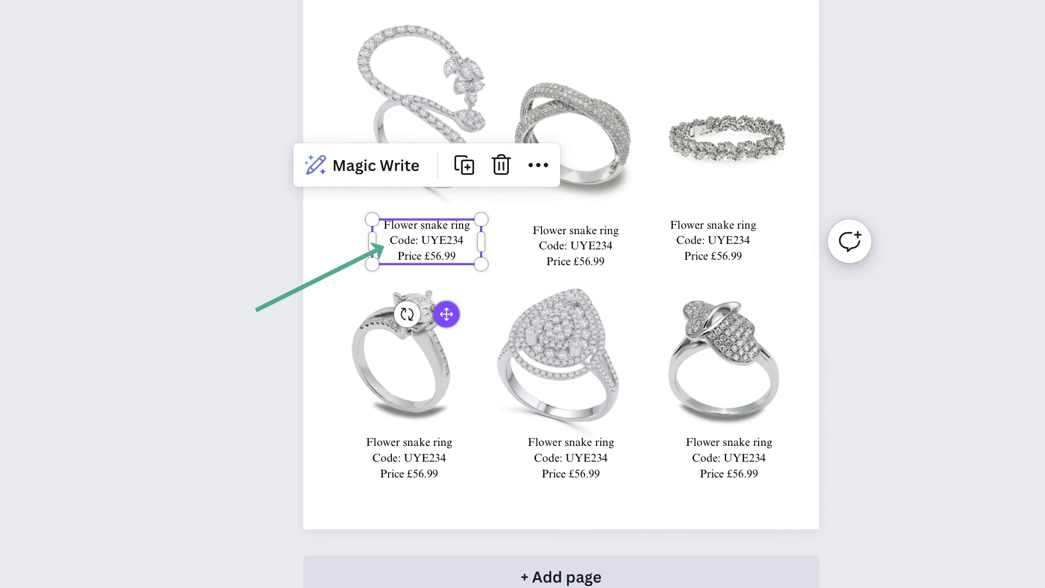
drag(446, 315, 439, 315)
click(715, 243)
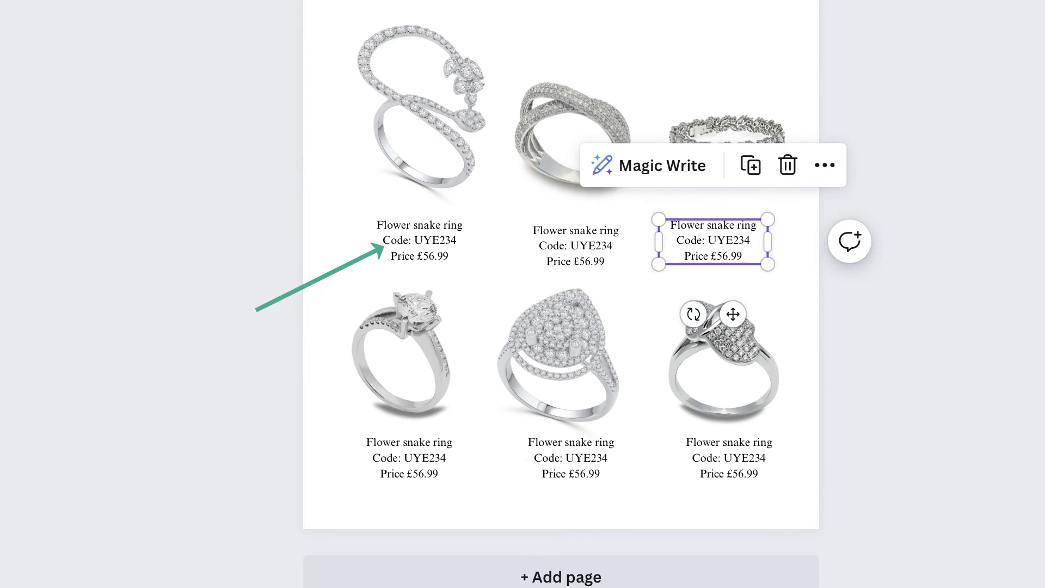
drag(732, 314, 749, 314)
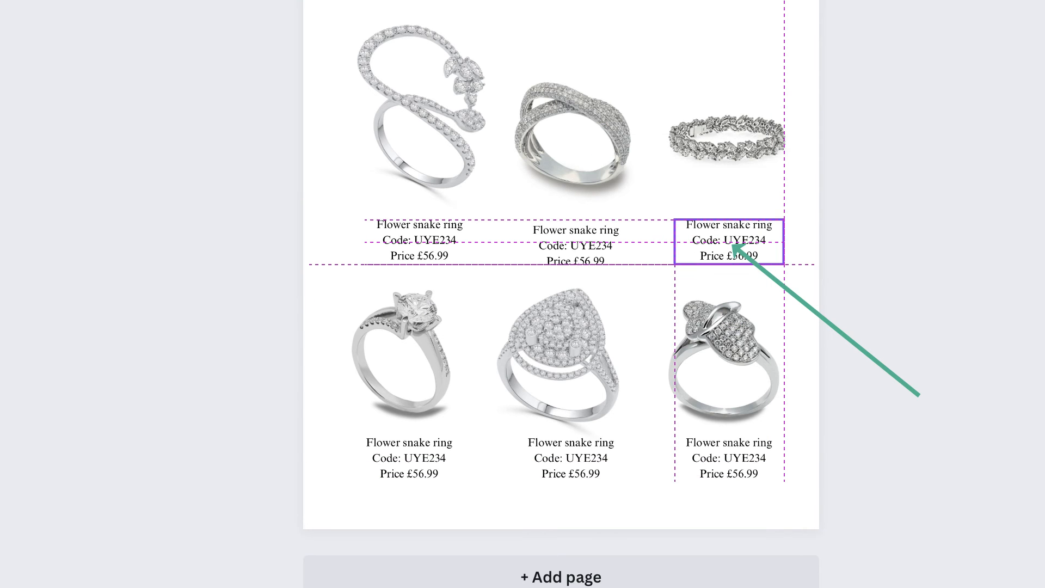
drag(784, 243, 676, 253)
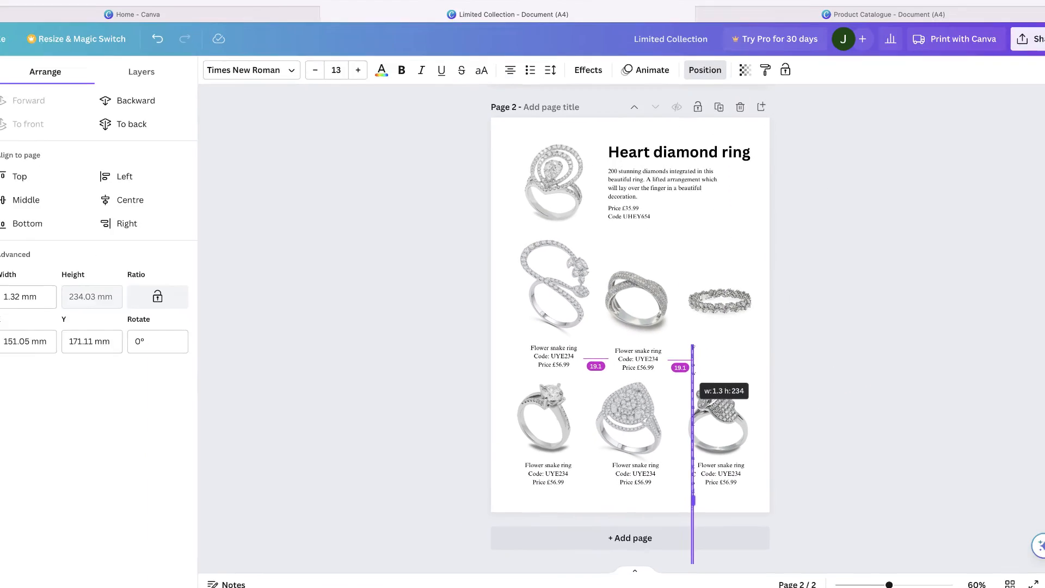
key(super+z)
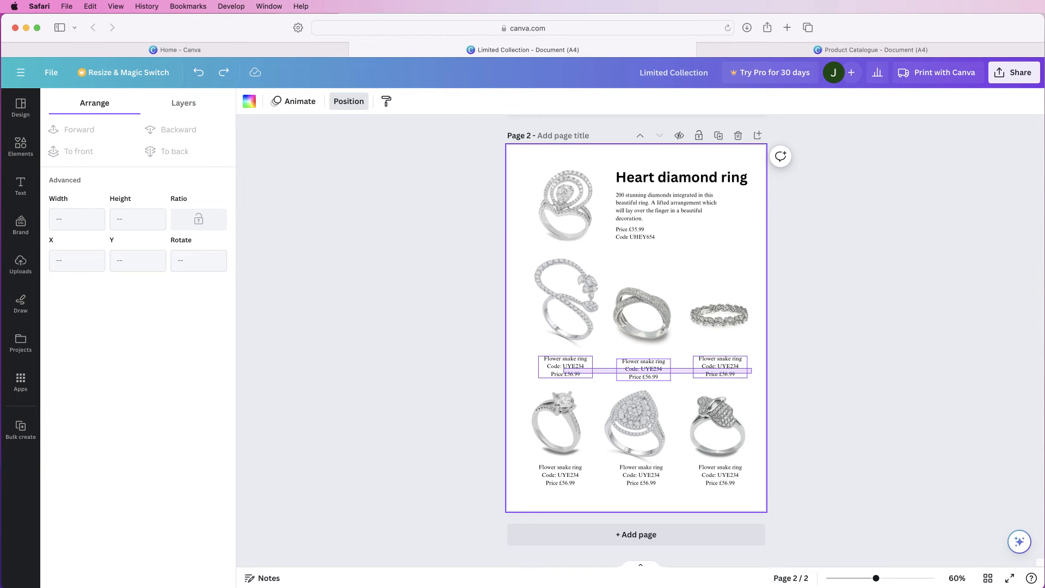
Space the three middle-row ring captions evenly horizontally and align them by their top edges
drag(563, 369, 564, 369)
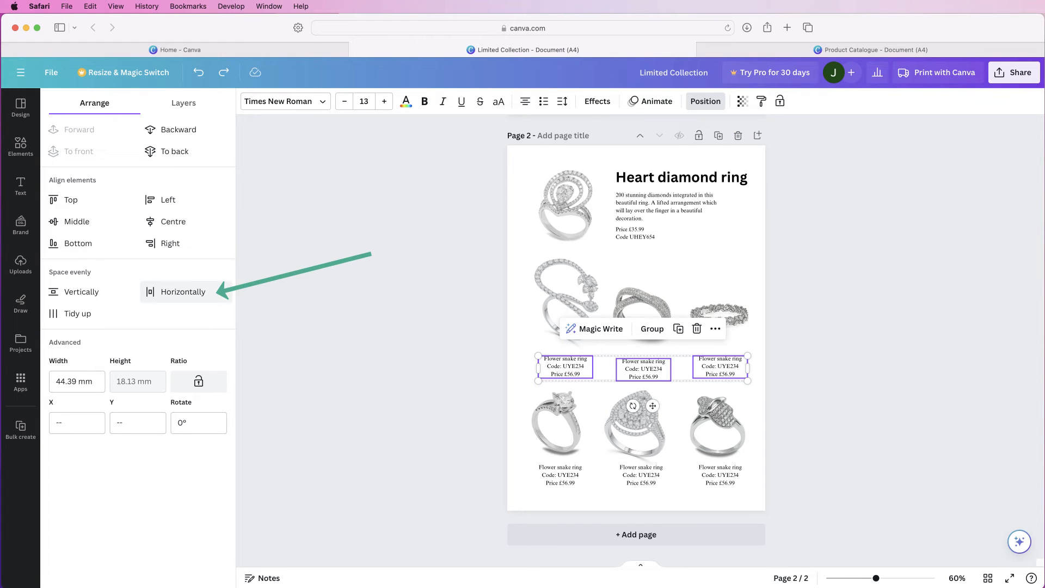
click(175, 294)
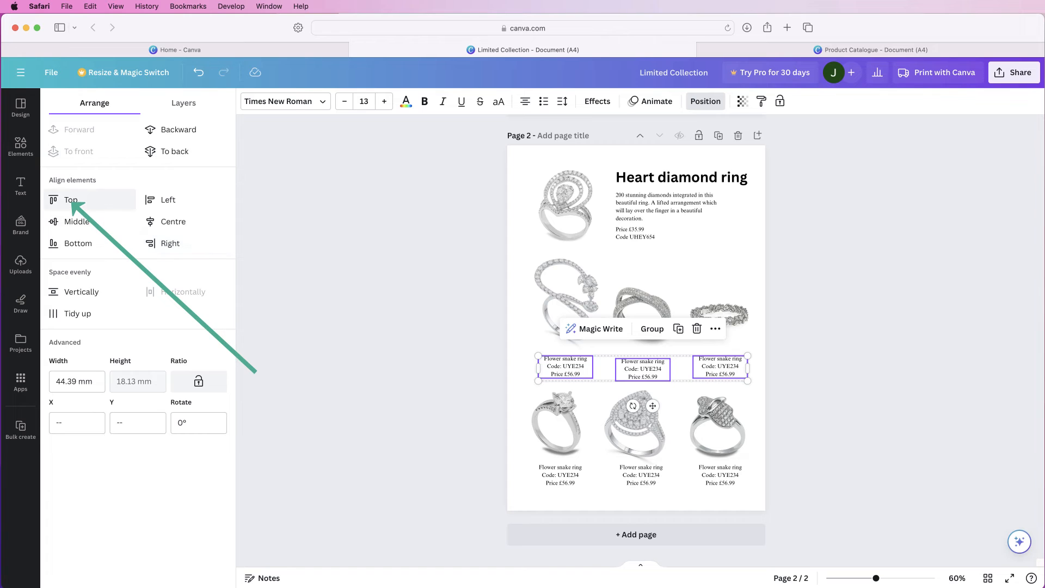
click(71, 201)
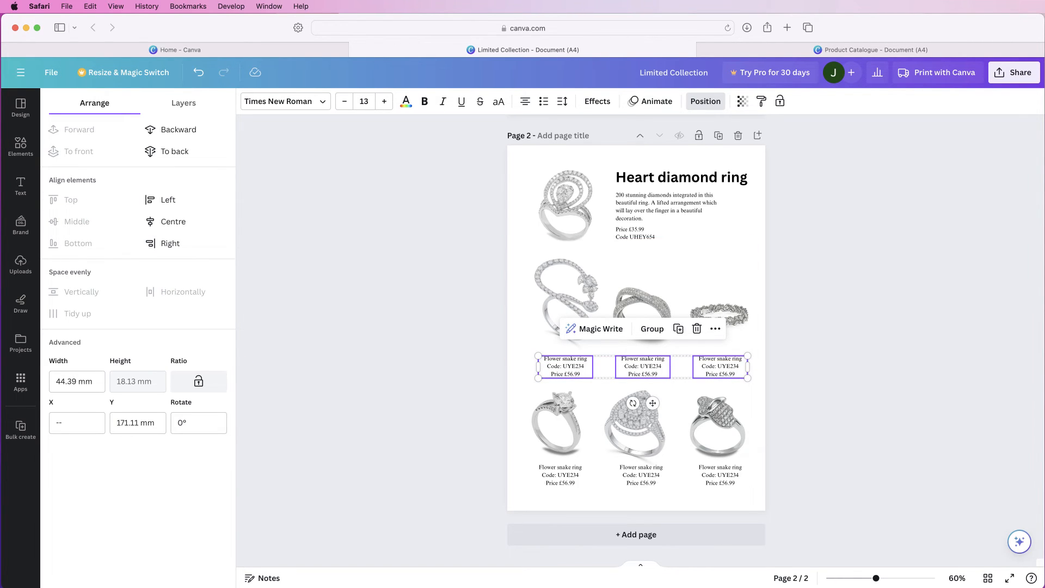
click(20, 186)
click(425, 316)
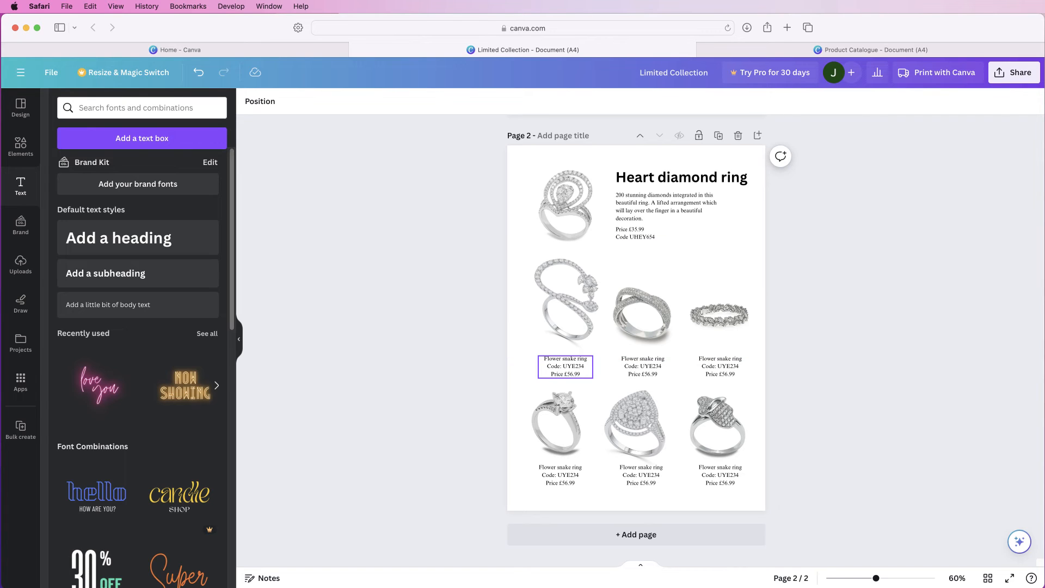
Shift the first and third bottom-row captions slightly down beneath their rings
click(561, 476)
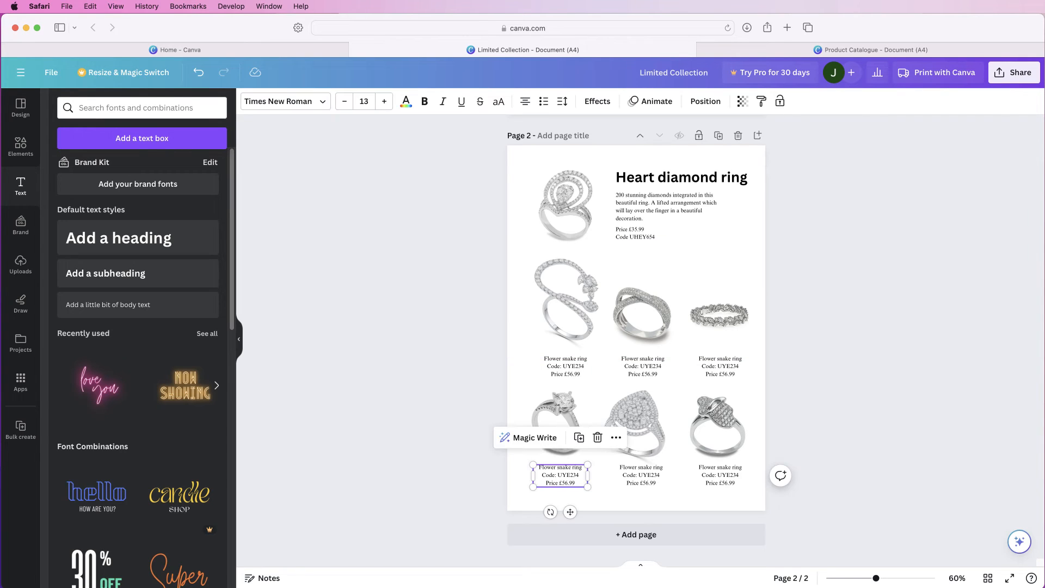
drag(570, 512, 570, 516)
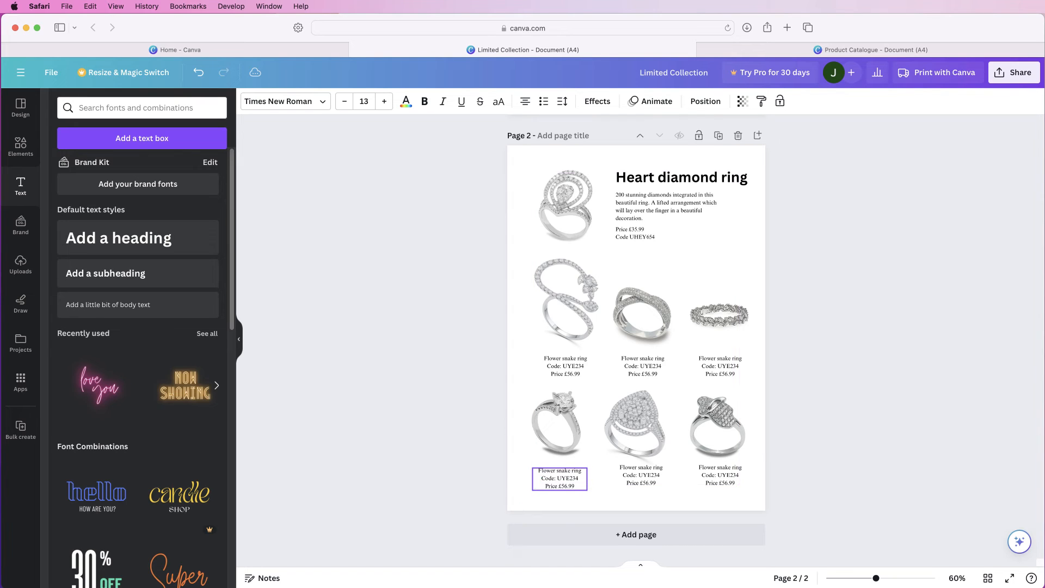
drag(560, 480, 561, 477)
click(720, 476)
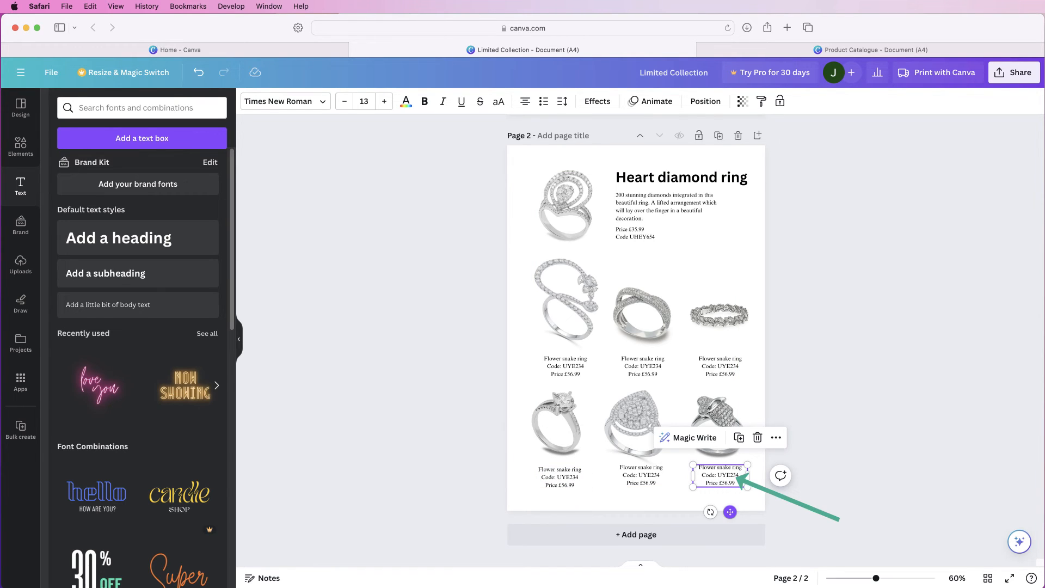
drag(738, 478, 735, 478)
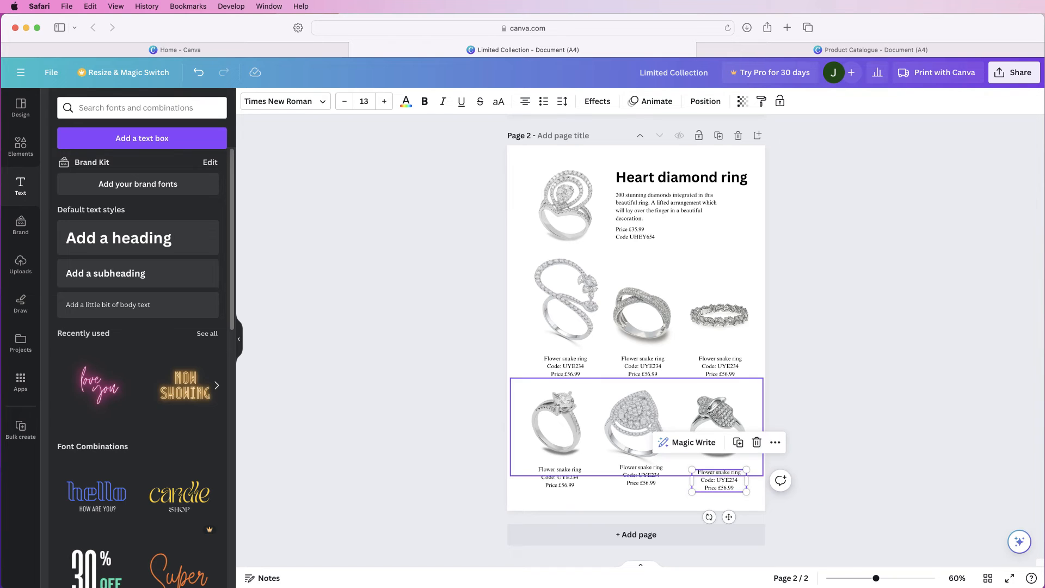
Space the three bottom-row captions evenly horizontally and align them by their top edges
drag(672, 487, 705, 491)
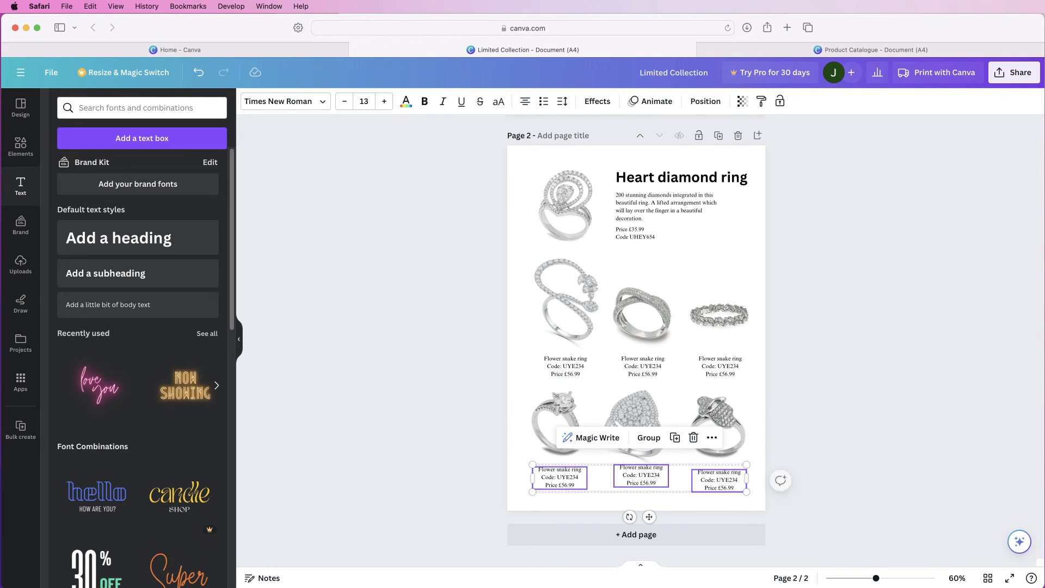
click(706, 102)
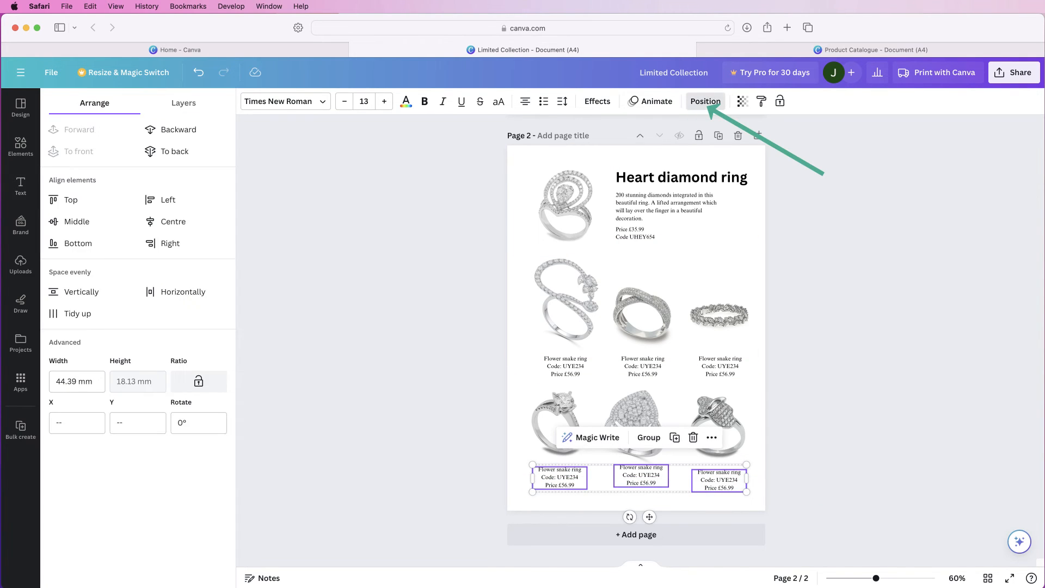
click(183, 294)
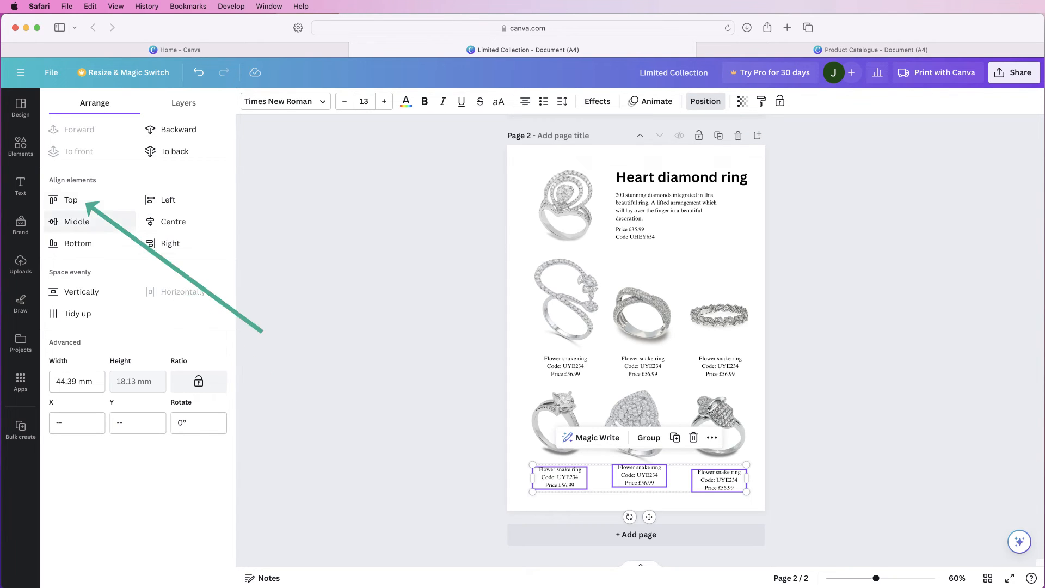
click(70, 200)
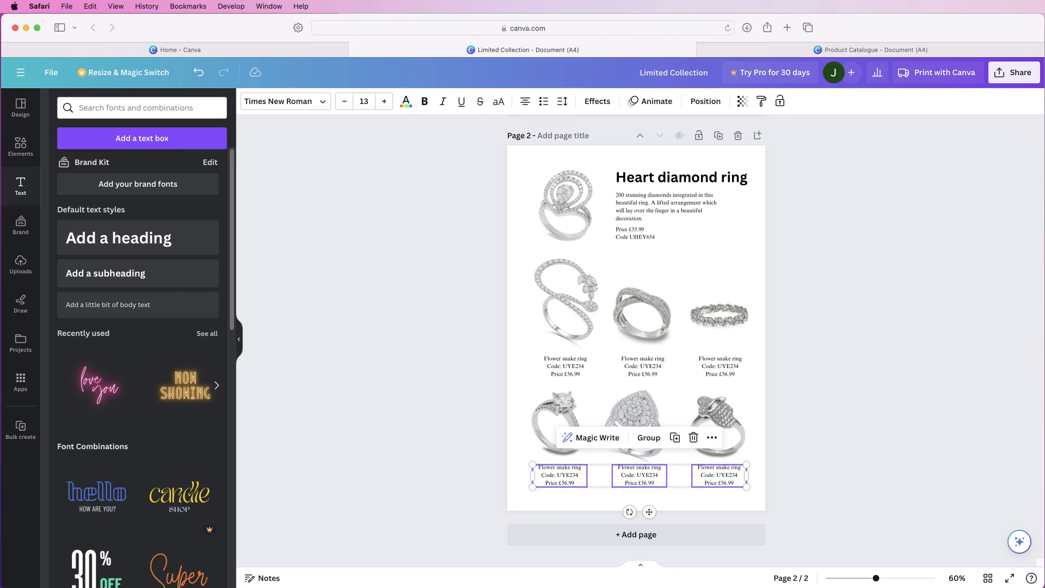
key(Escape)
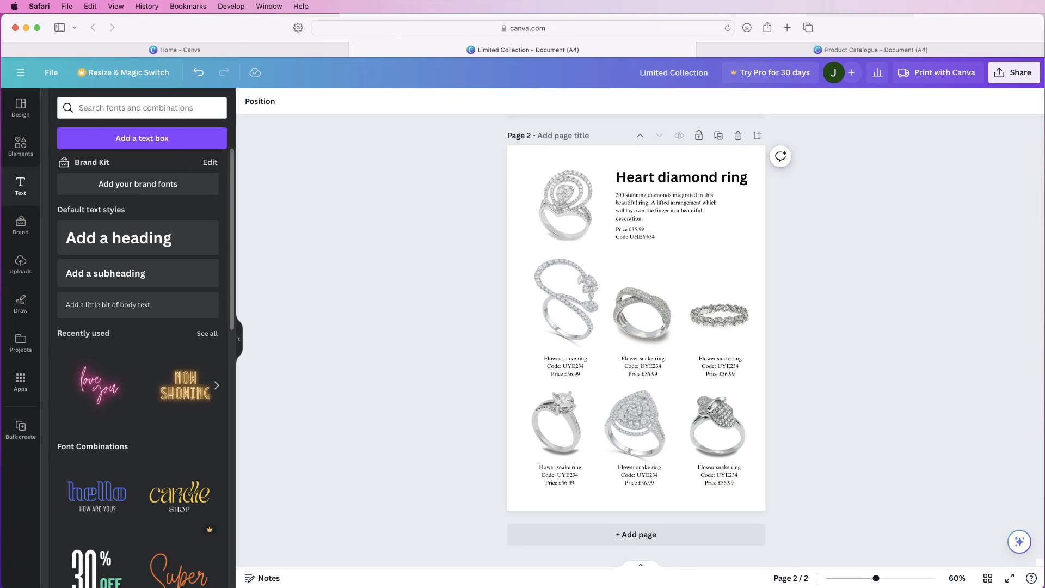
Delete the three bottom-row captions and group the three middle-row captions
drag(758, 462, 531, 490)
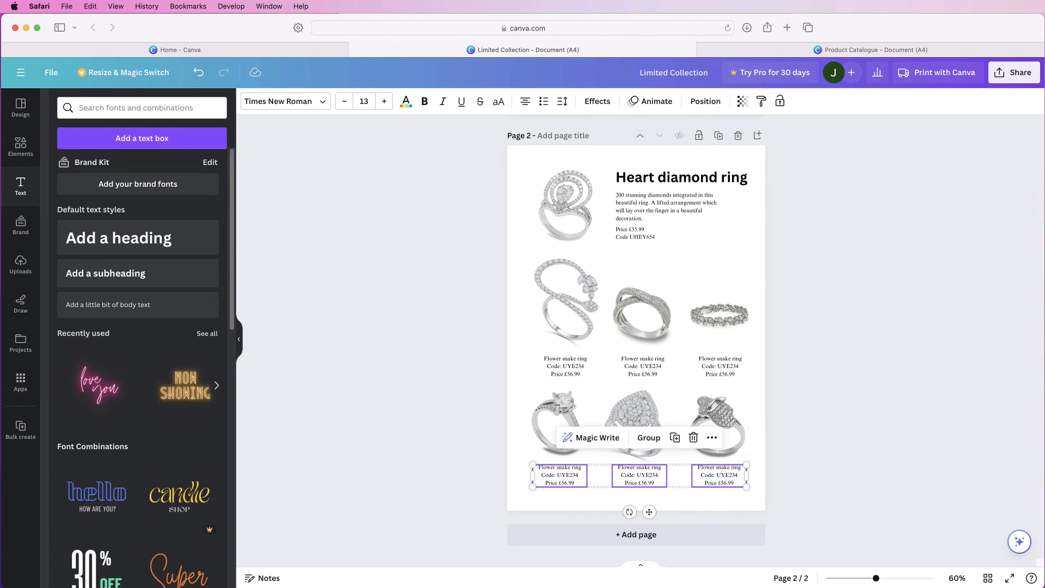
key(Delete)
click(720, 367)
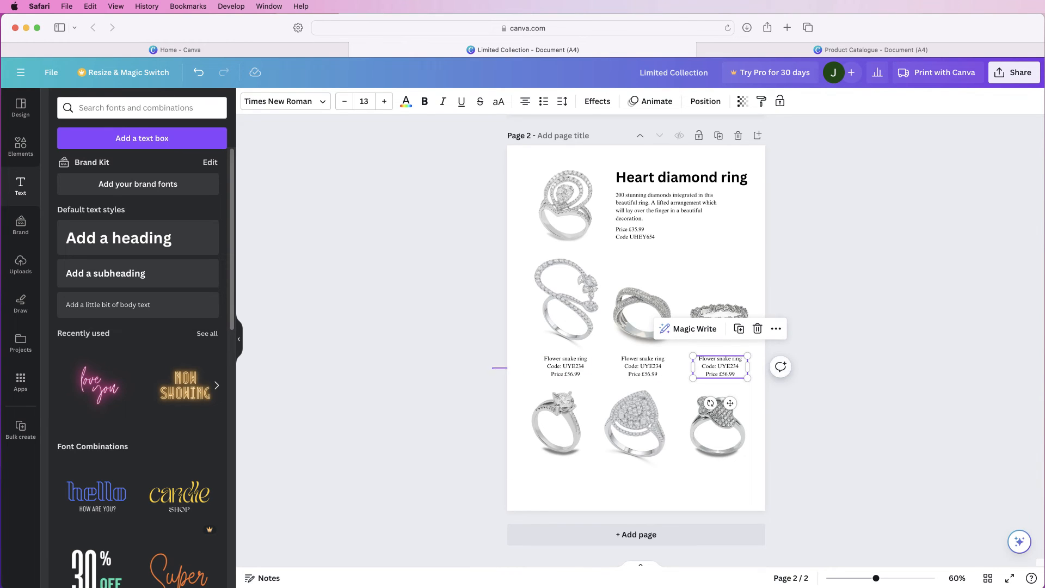
drag(492, 370, 719, 374)
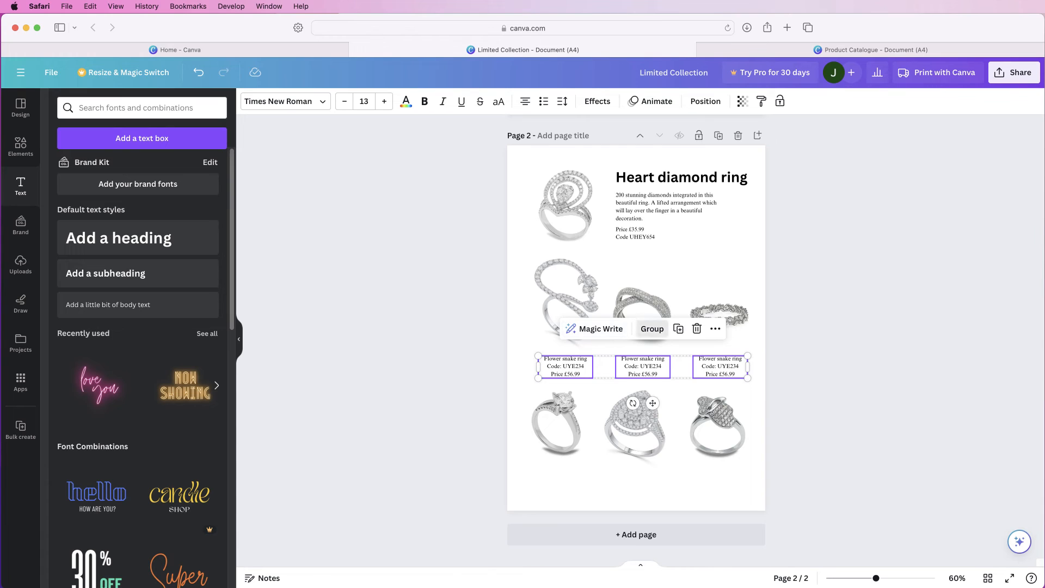
click(653, 328)
Duplicate the grouped captions and place the copy beneath the bottom-row rings, in line with the group above
click(645, 329)
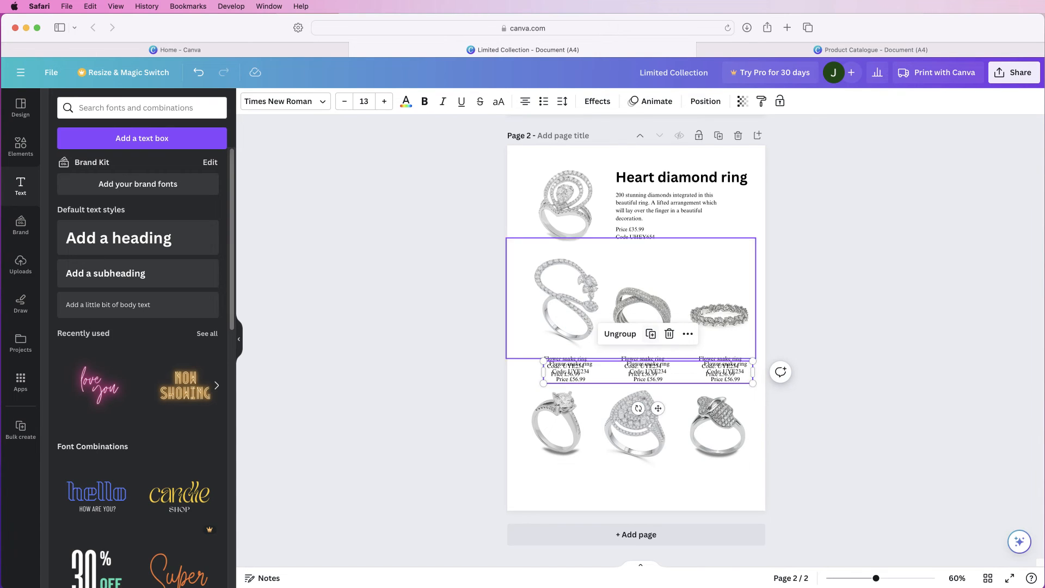
drag(645, 367, 646, 486)
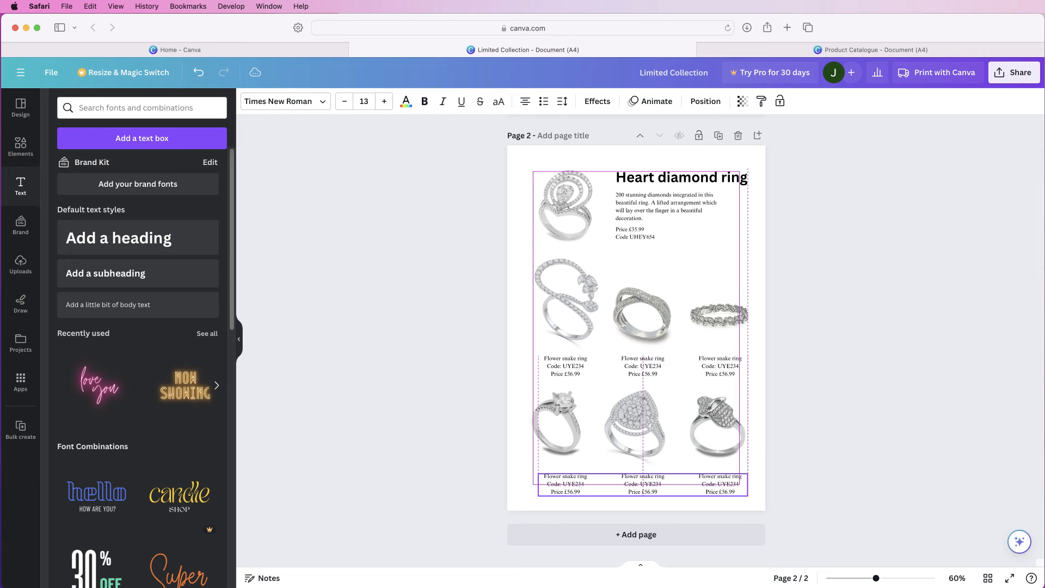
drag(646, 485, 646, 480)
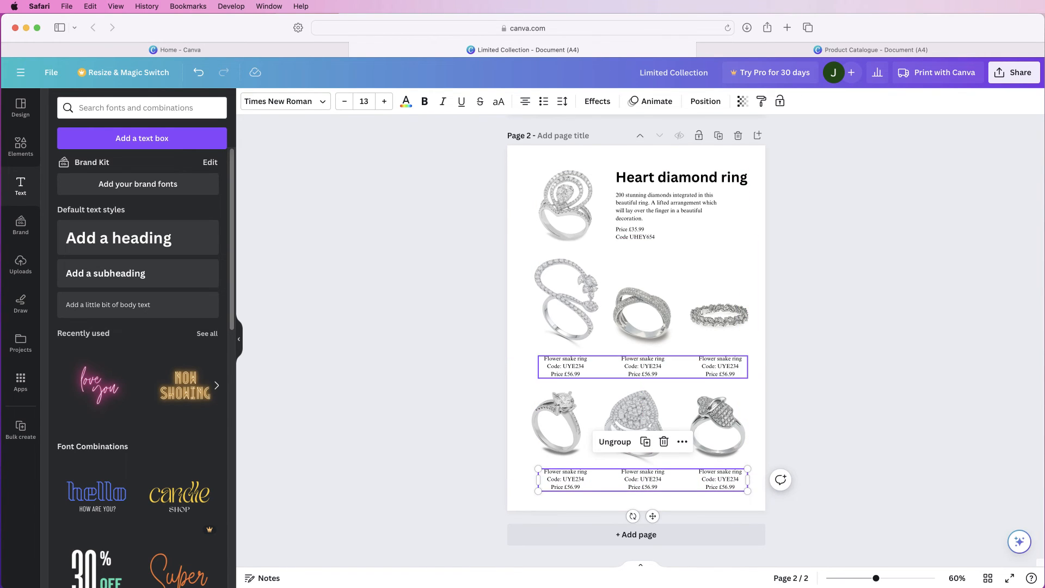
Ungroup the bottom-row ring images and move each ring so it sits centred above its caption
click(719, 430)
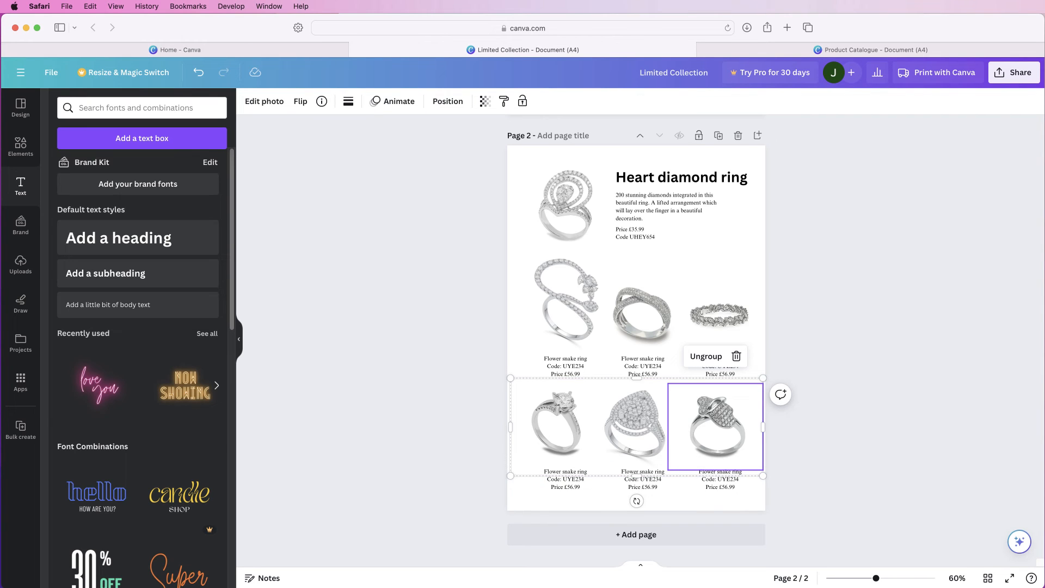
drag(635, 428, 643, 427)
click(612, 352)
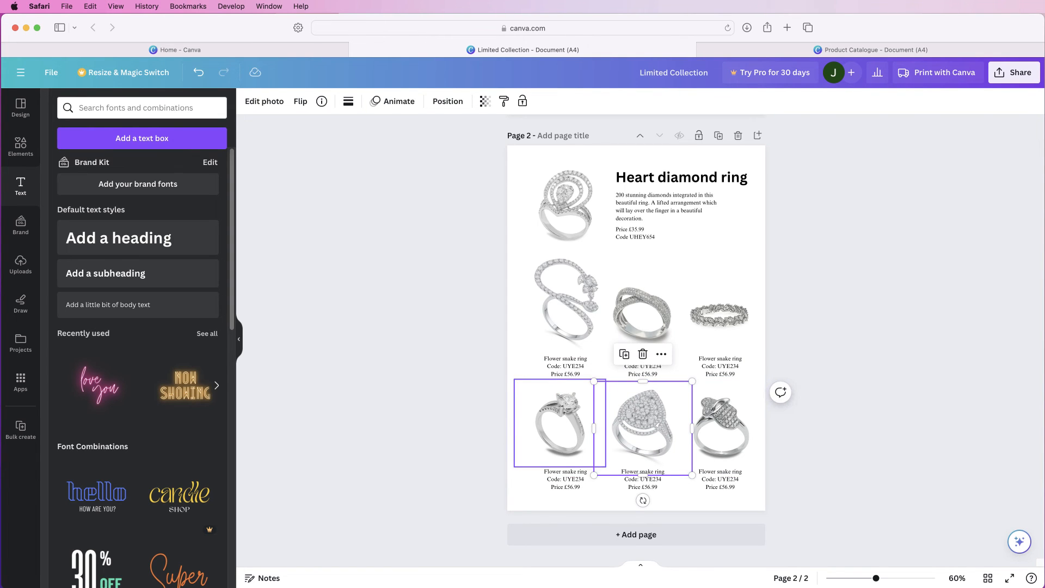
click(577, 428)
drag(577, 427, 580, 430)
click(811, 419)
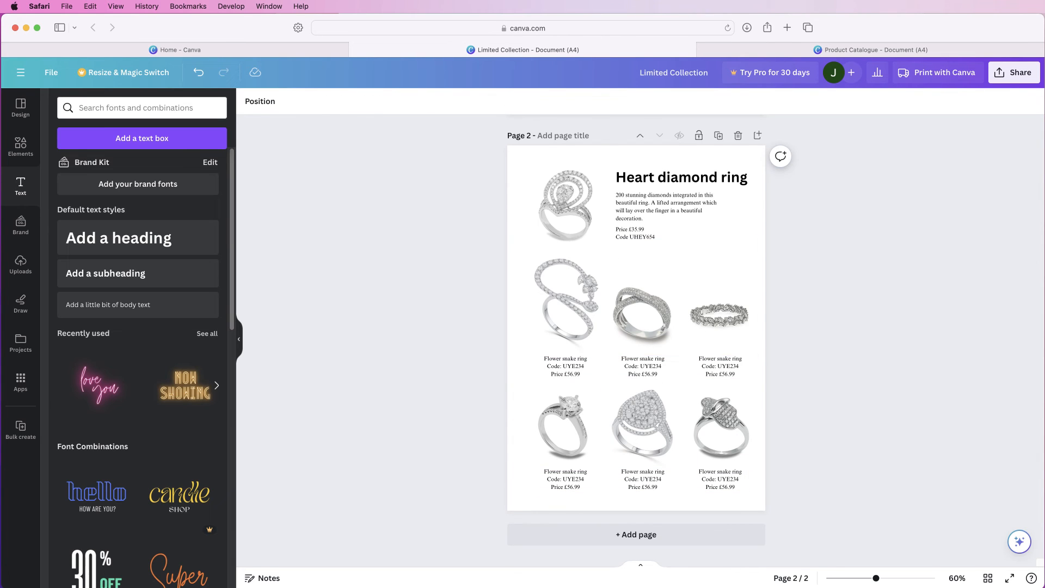
Group the two lower rows of rings with their captions and move the group slightly down and left
drag(503, 273, 770, 493)
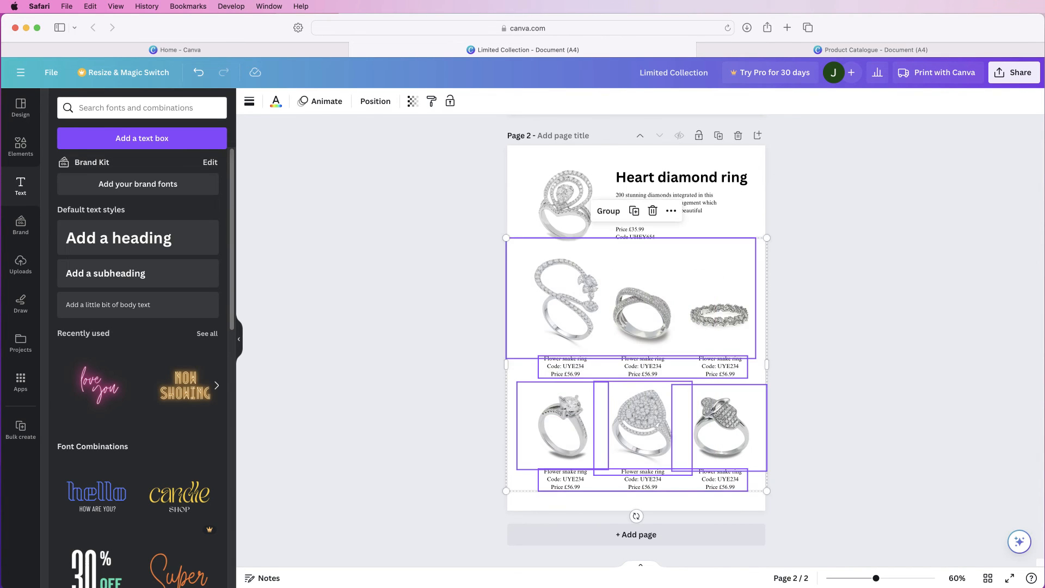
click(608, 211)
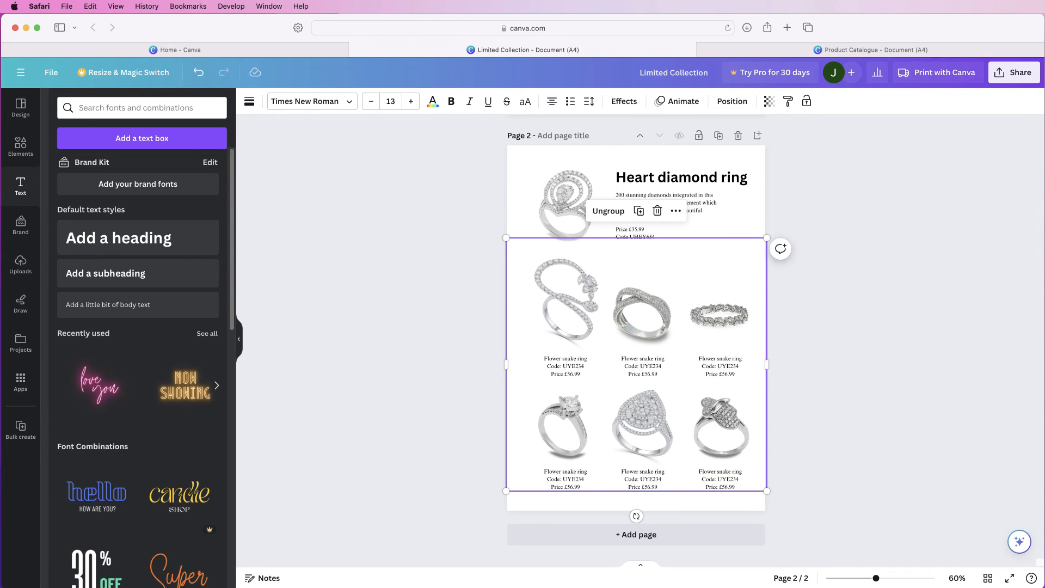
drag(643, 321, 639, 327)
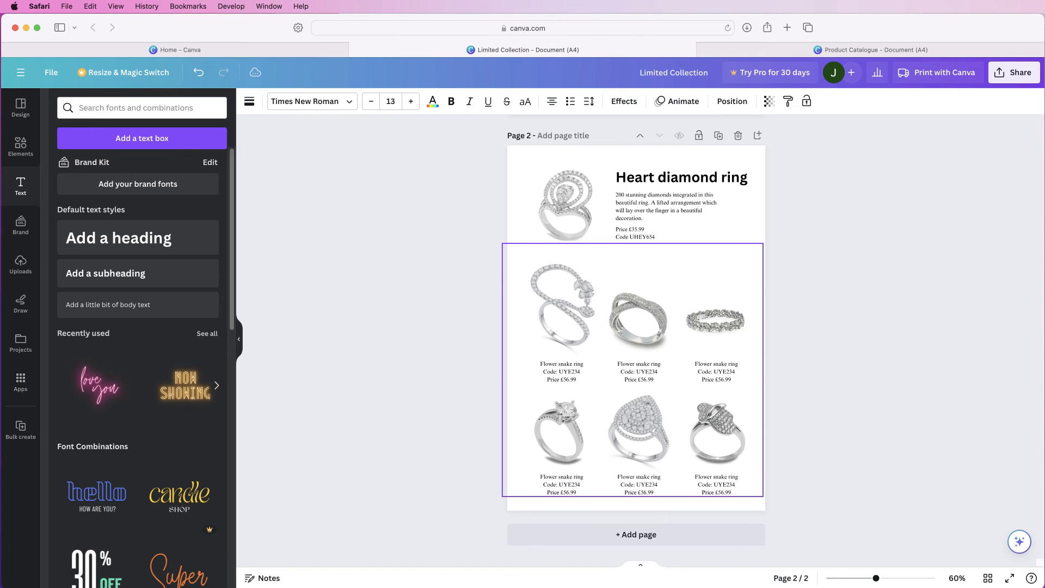
drag(638, 326, 638, 327)
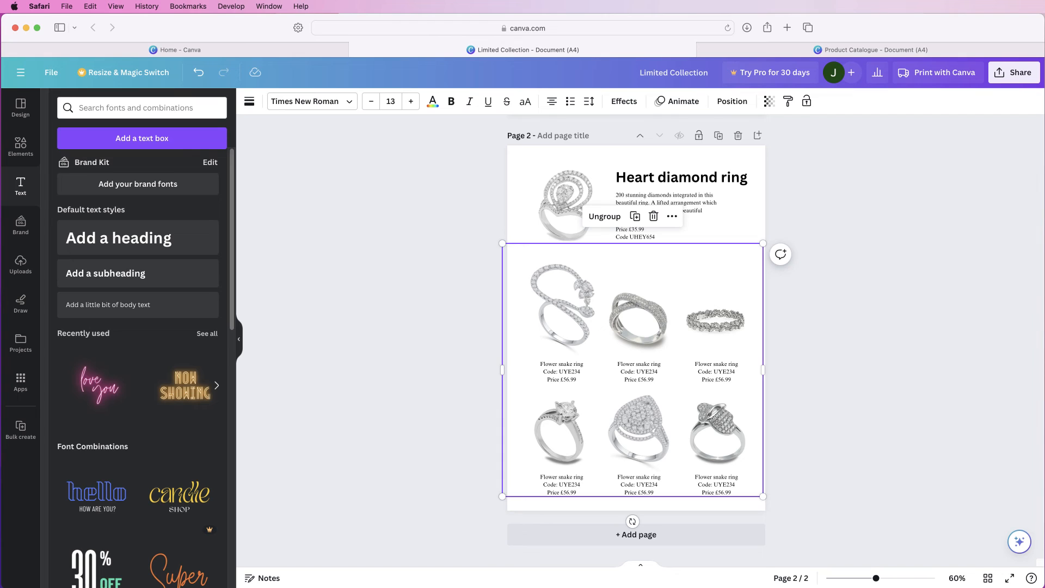
click(822, 354)
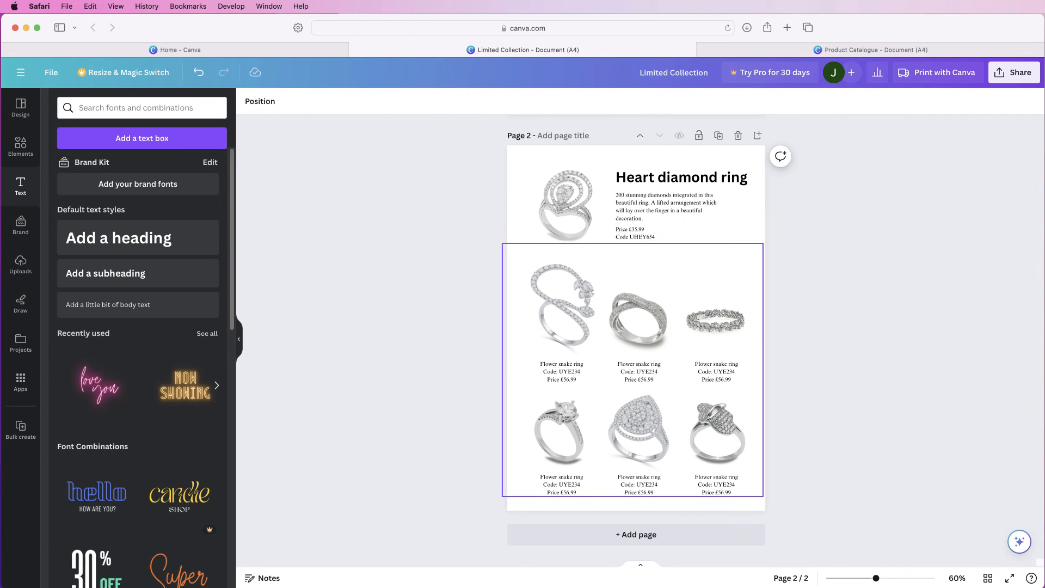
Add a square shape to page 2 and colour it light grey #dedede
click(21, 145)
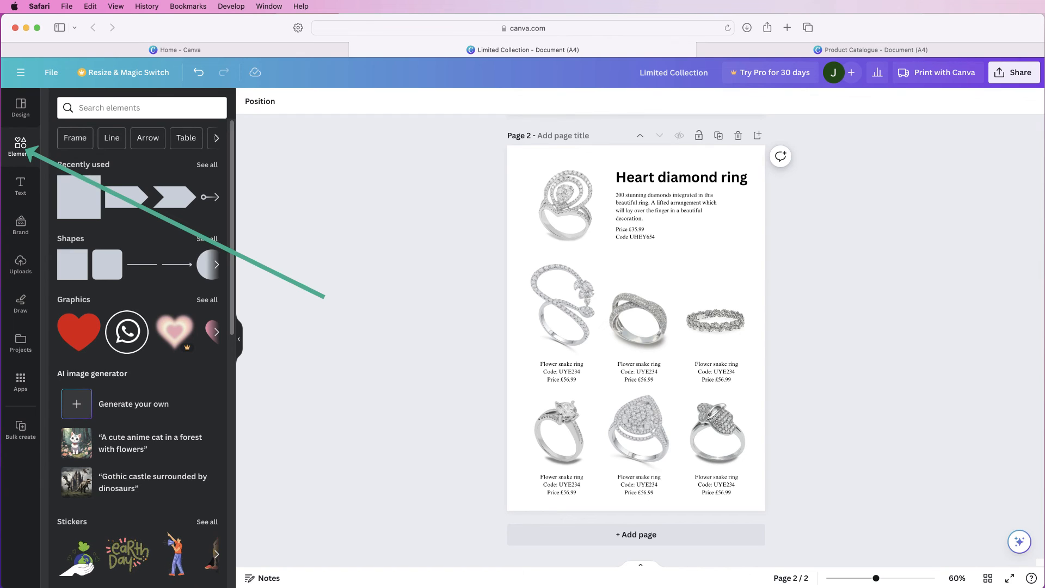
click(72, 265)
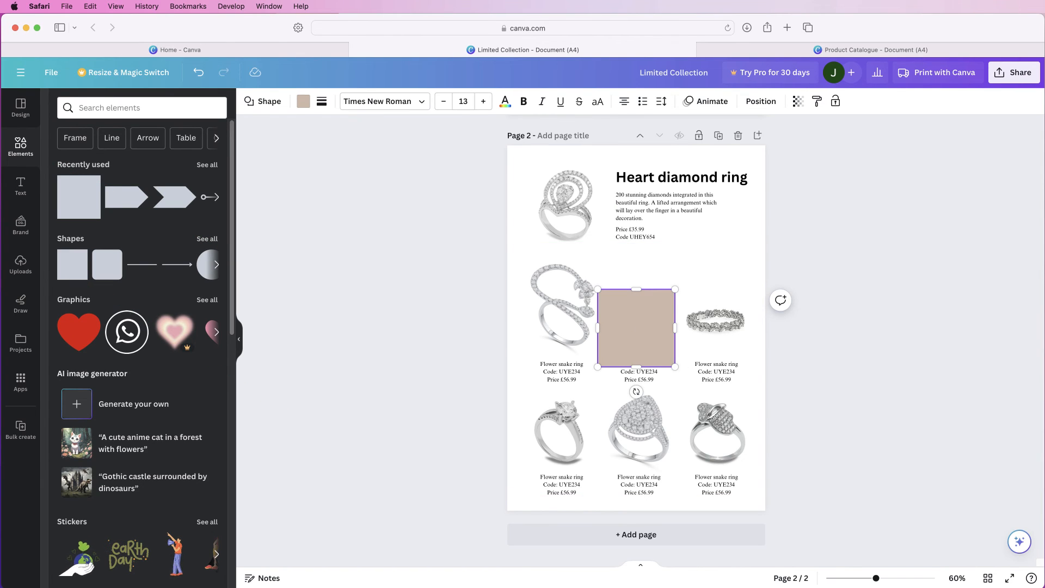
click(303, 103)
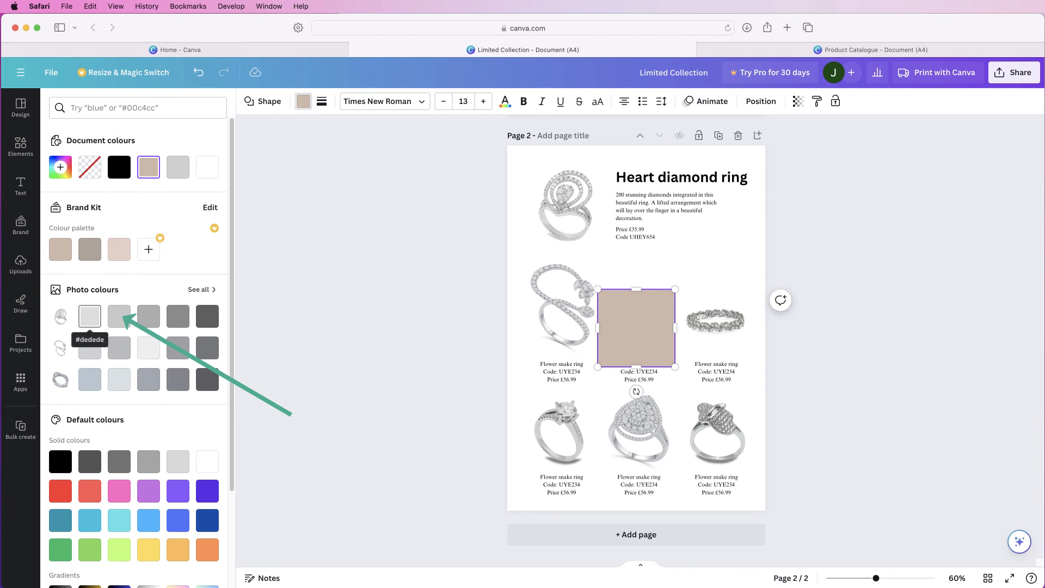
click(89, 316)
Place the grey shape behind the "Heart diamond ring" text and stretch it into a panel running past the page's right edge
drag(637, 328, 649, 204)
drag(648, 243, 648, 248)
drag(687, 207, 812, 207)
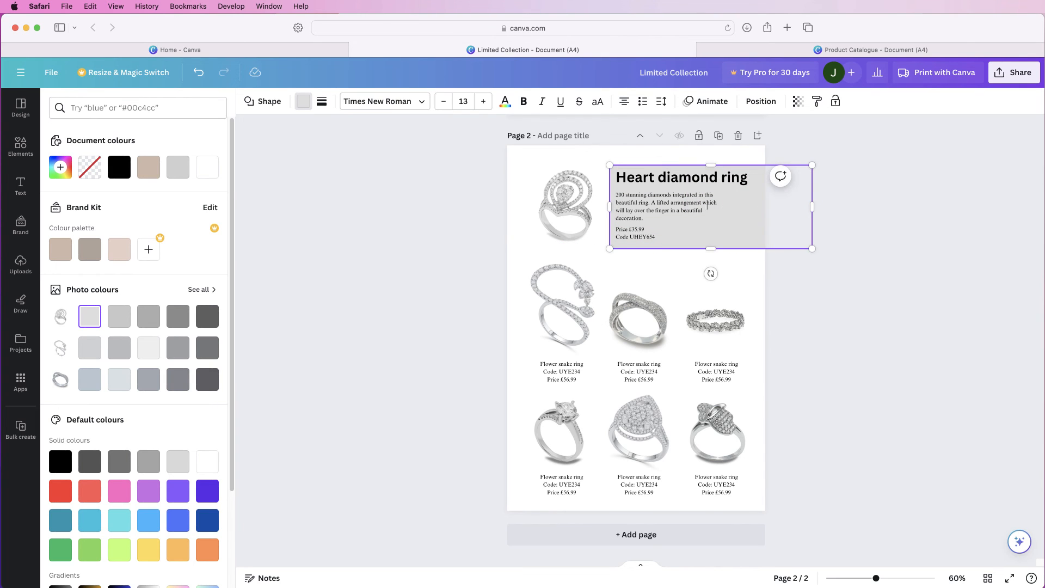
drag(711, 164, 710, 160)
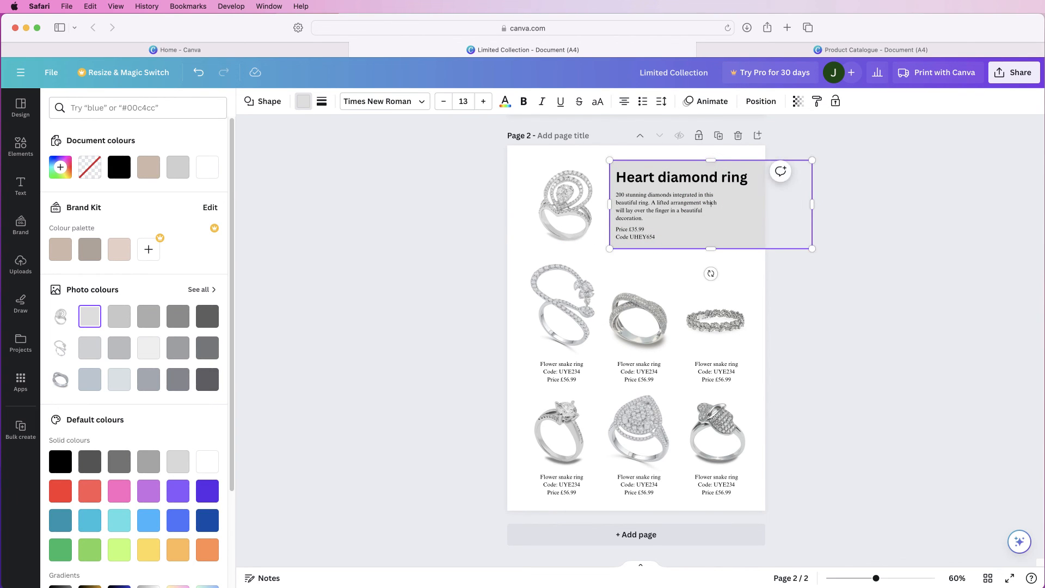
Set the grey panel's transparency to 35
click(798, 102)
drag(799, 144, 730, 144)
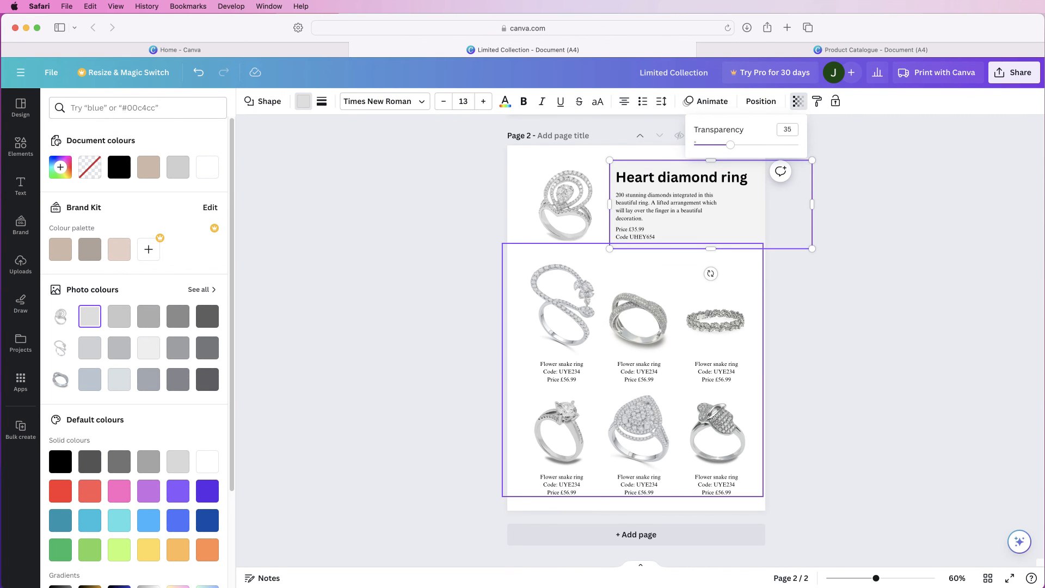
click(638, 327)
key(Escape)
scroll(636, 327, up, 7)
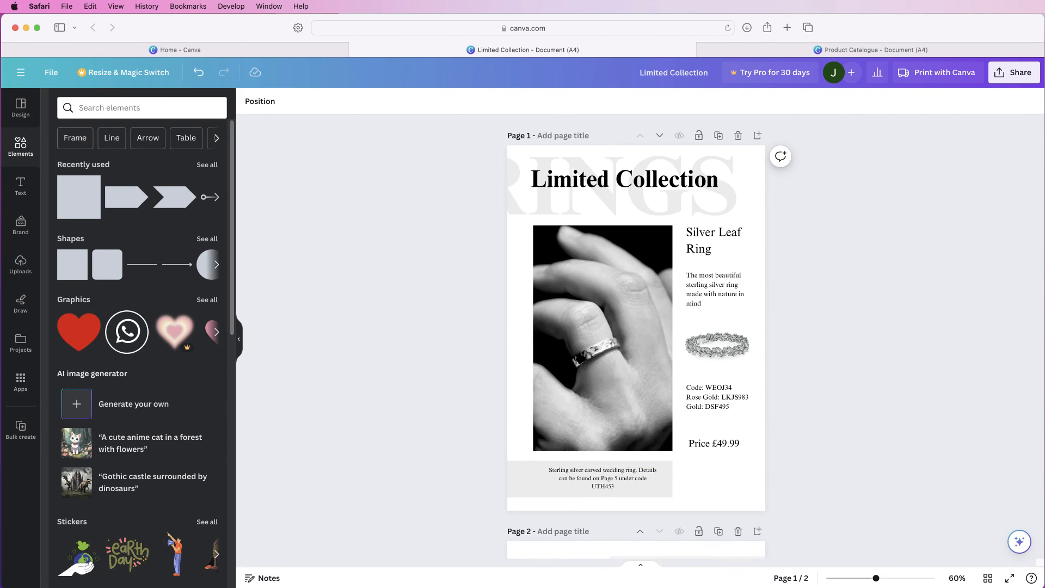
scroll(635, 327, down, 7)
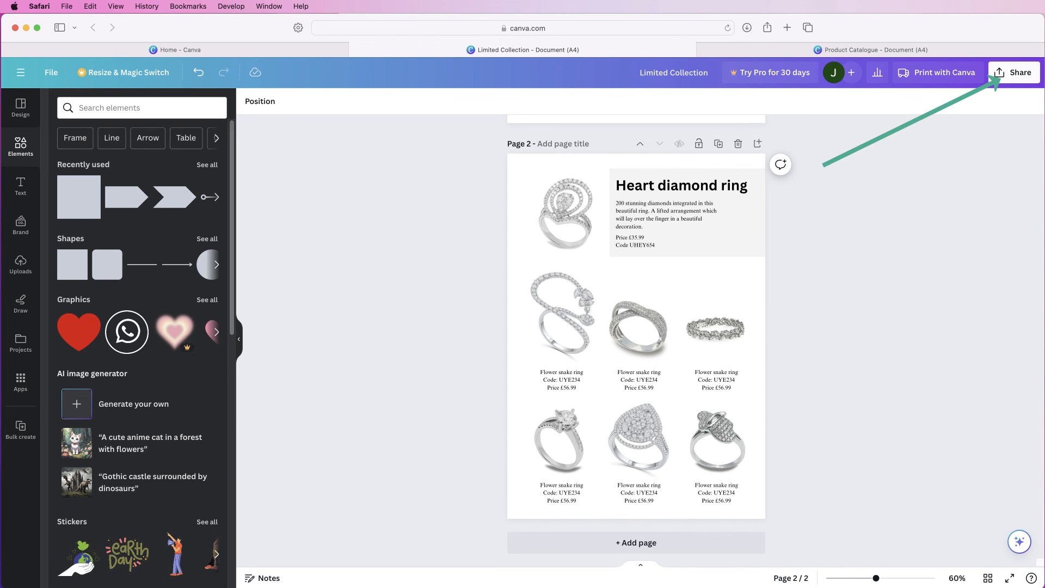
Download all pages of the catalogue as a PDF Print file with the RGB colour profile
click(1014, 73)
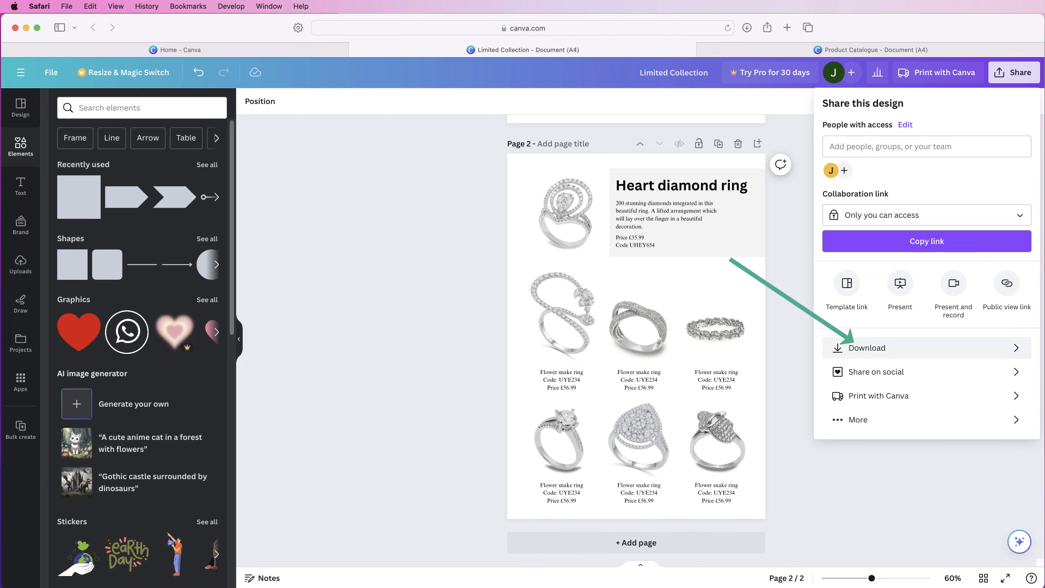
click(867, 348)
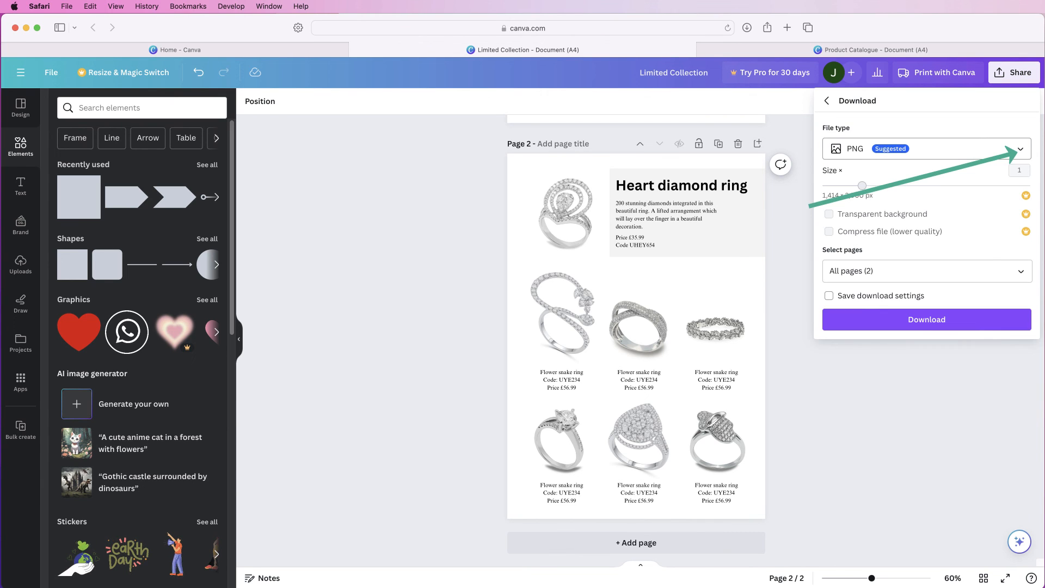
click(1020, 149)
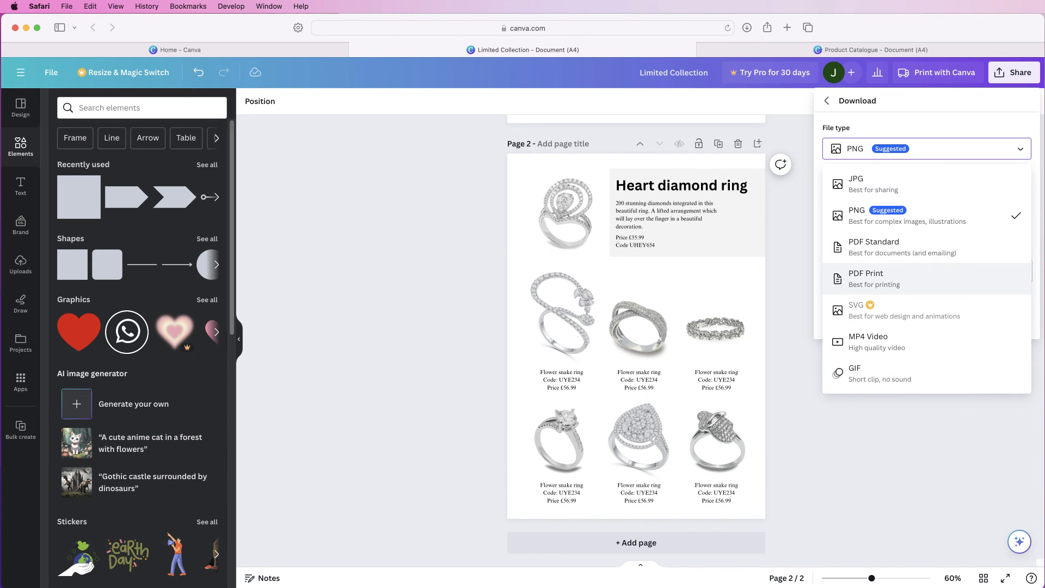
click(874, 279)
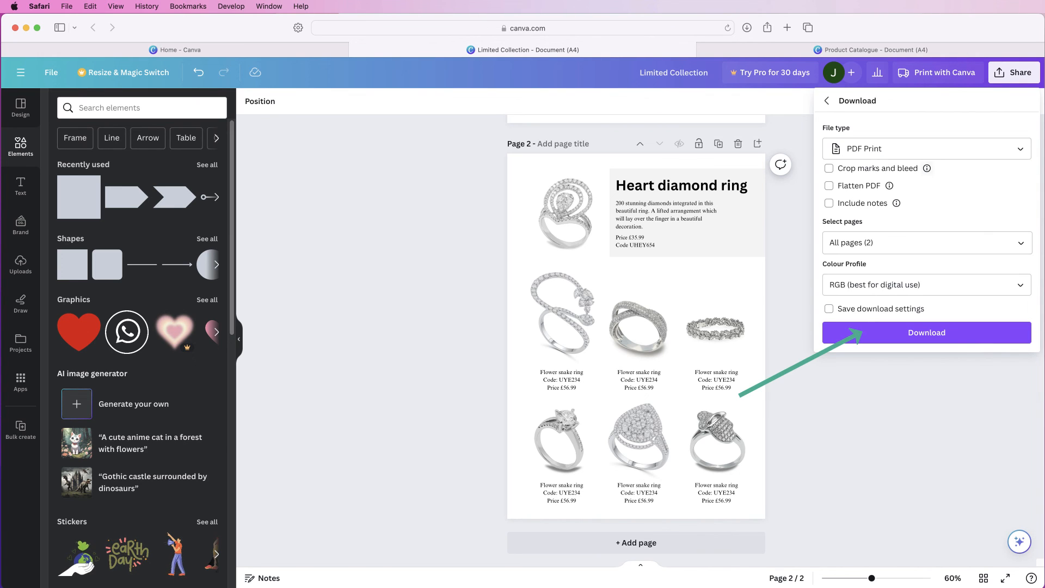
click(927, 332)
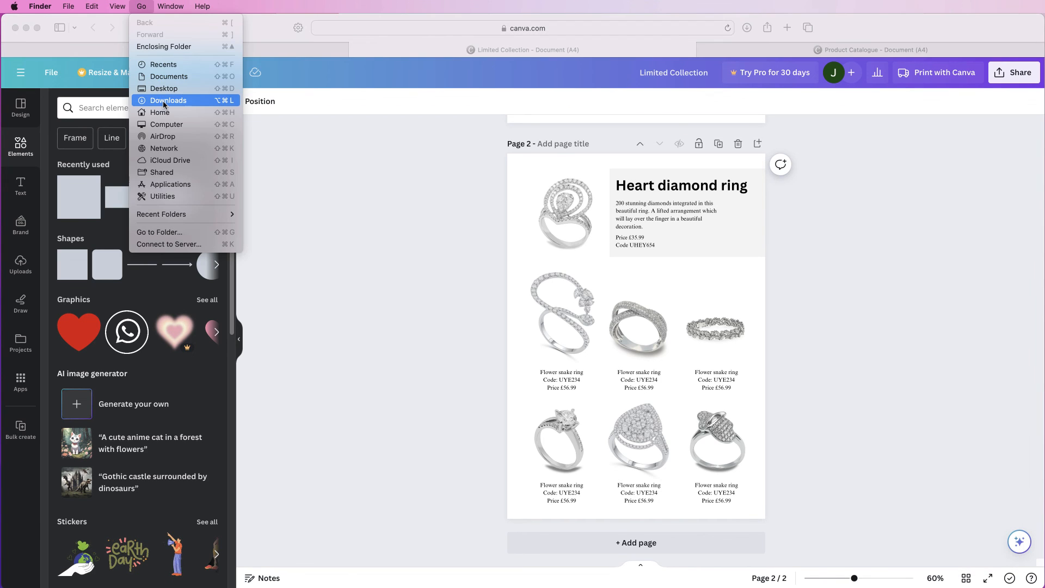
Open Limited Collection.pdf from the Downloads folder in Acrobat, check its second page and close the file
click(164, 102)
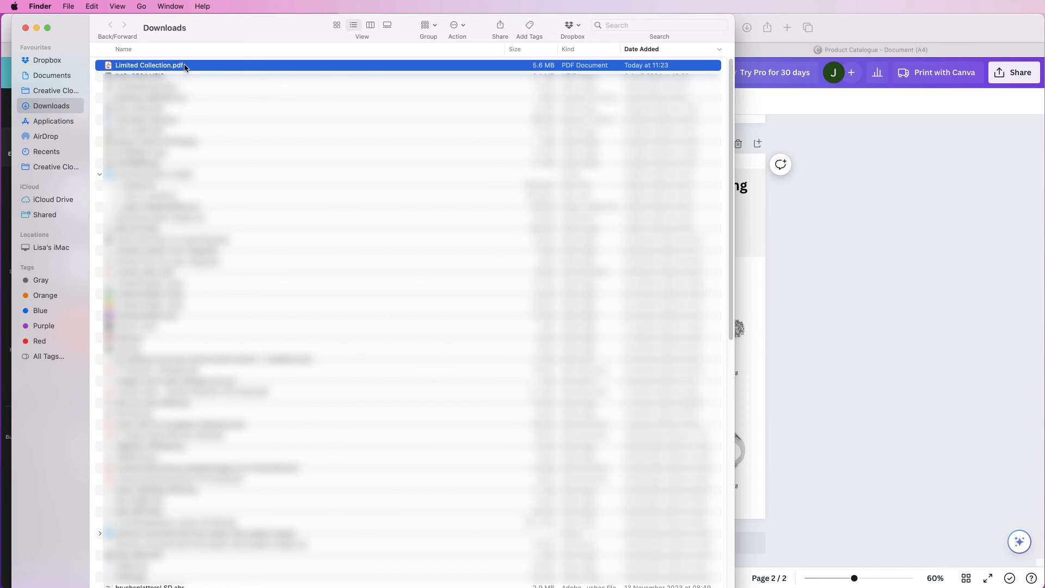
double_click(169, 65)
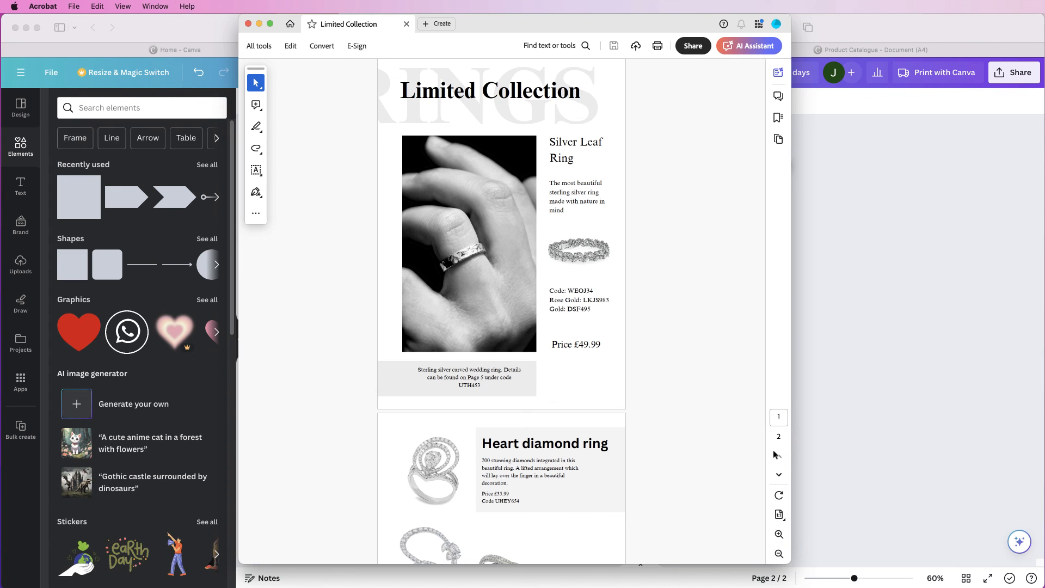
click(780, 476)
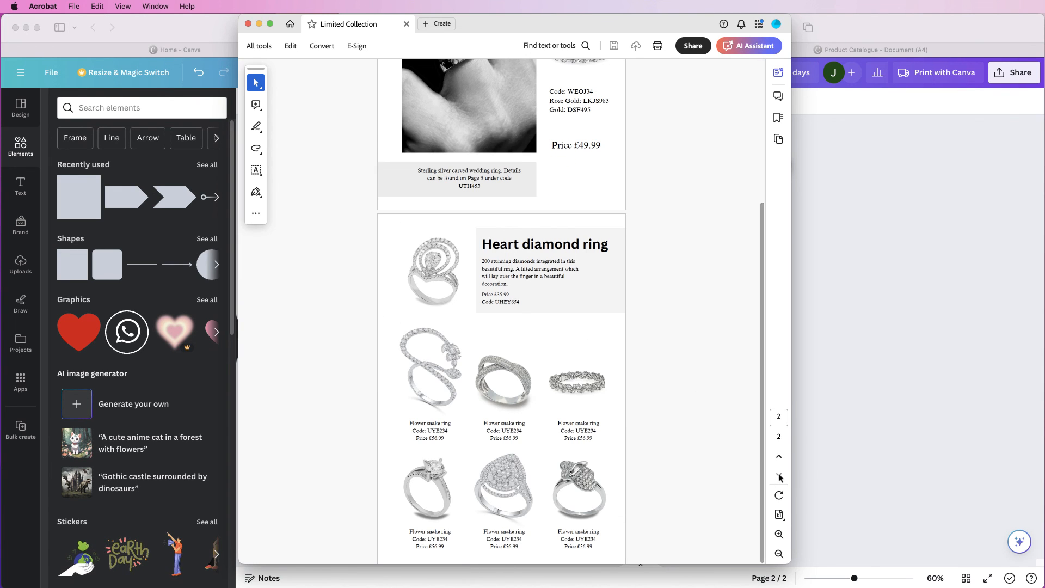
key(super+w)
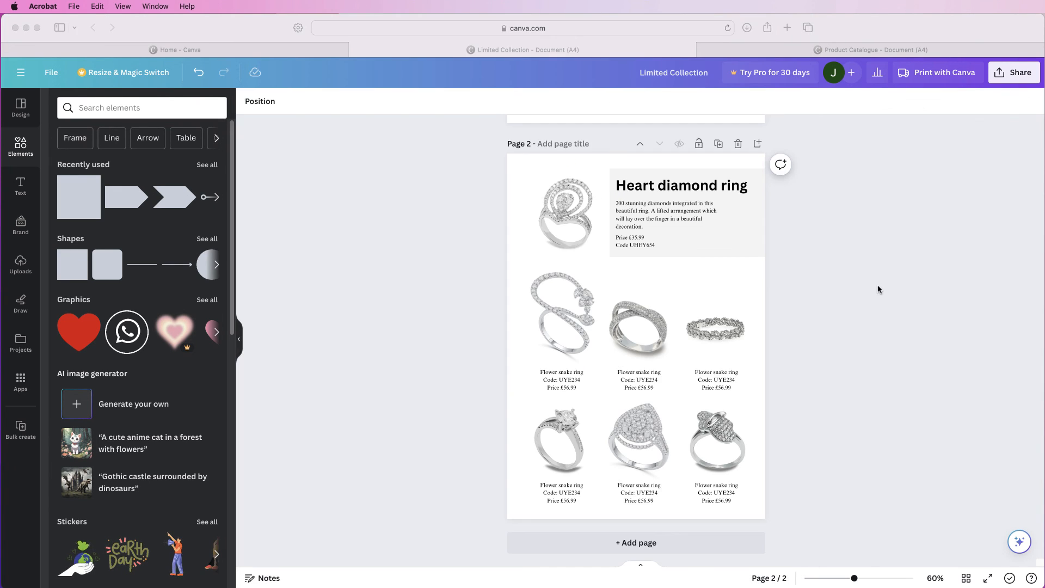